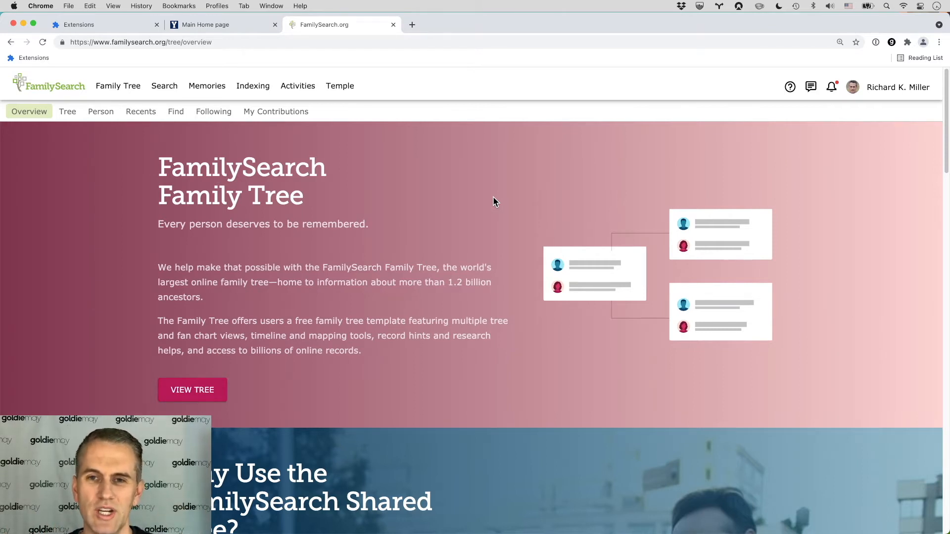
Step: Open the Goldie May extension, switch to its Volunteering section, and start a census record linking task
left_click(892, 42)
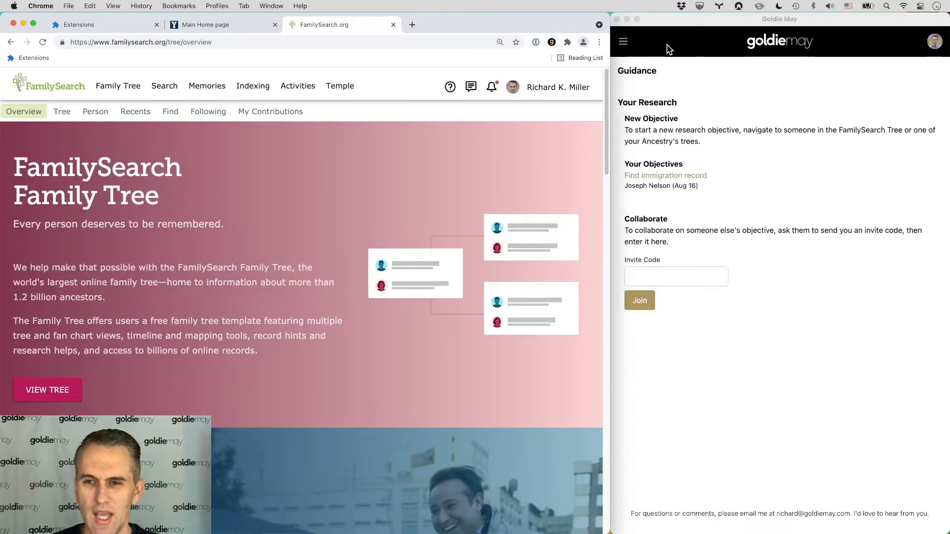
left_click(623, 41)
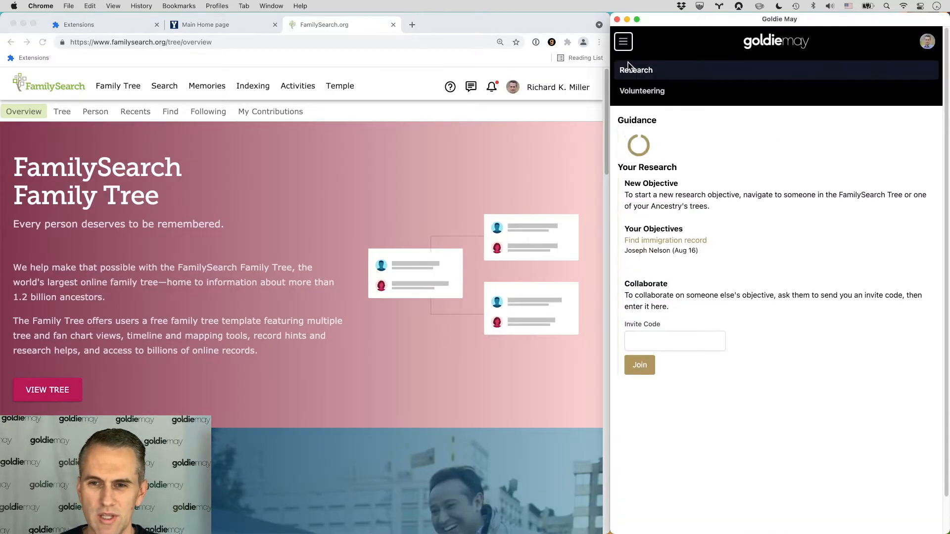
left_click(630, 95)
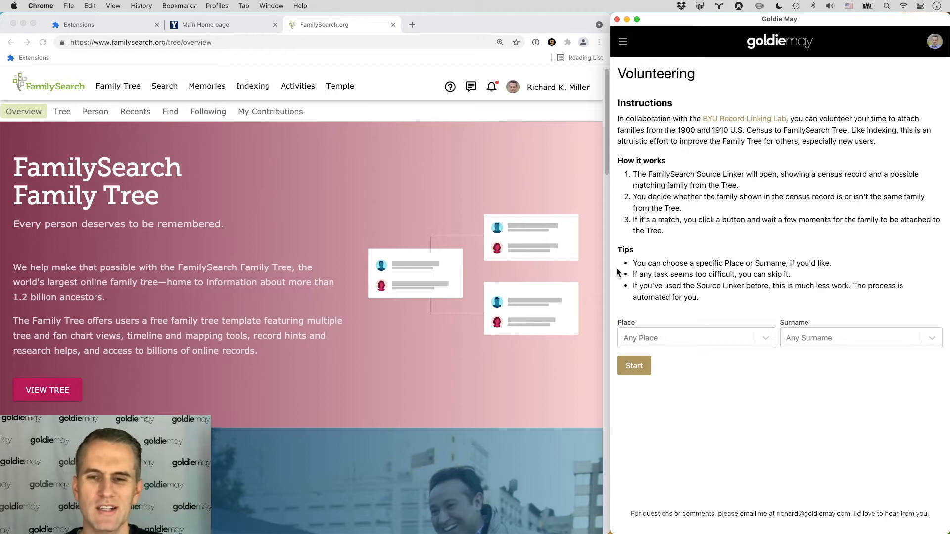
left_click(638, 366)
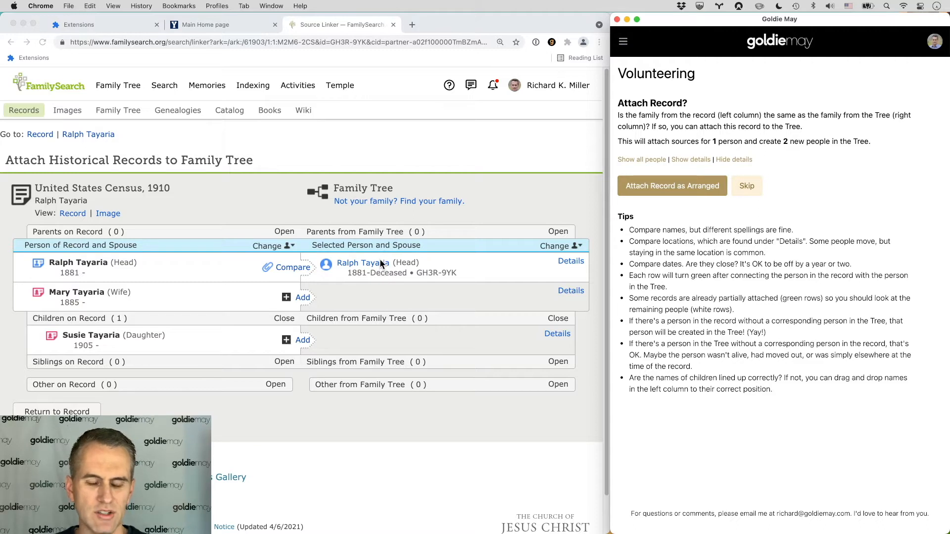
left_click(368, 270)
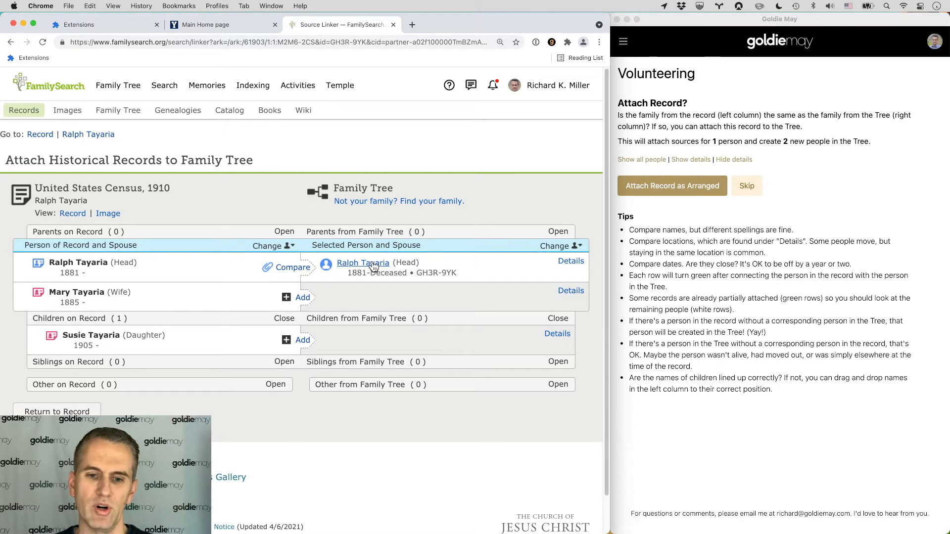
left_click(567, 262)
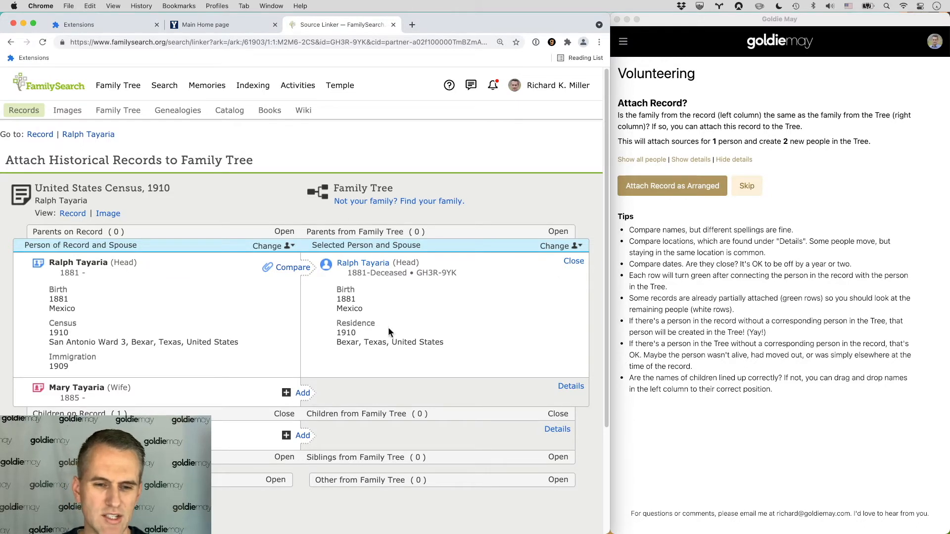
left_click(300, 272)
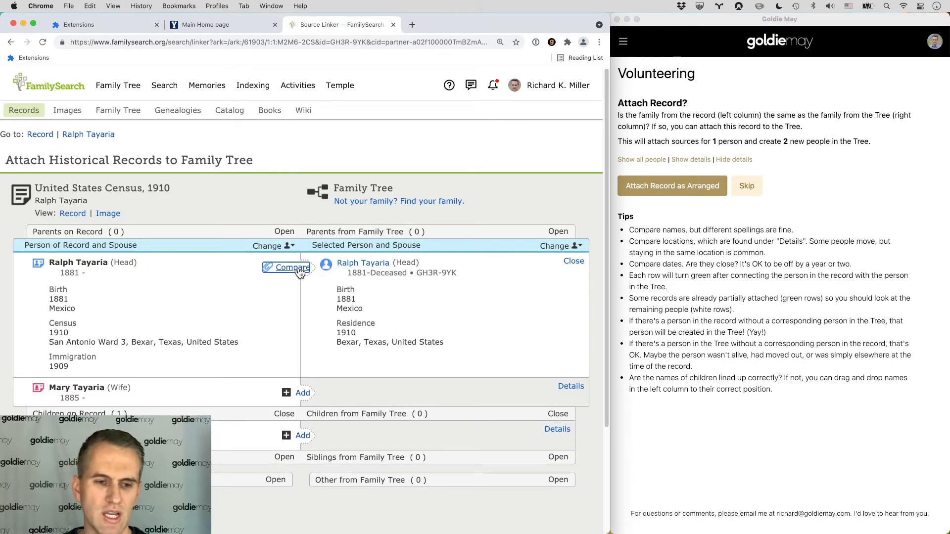
scroll(292, 289, "down", 3)
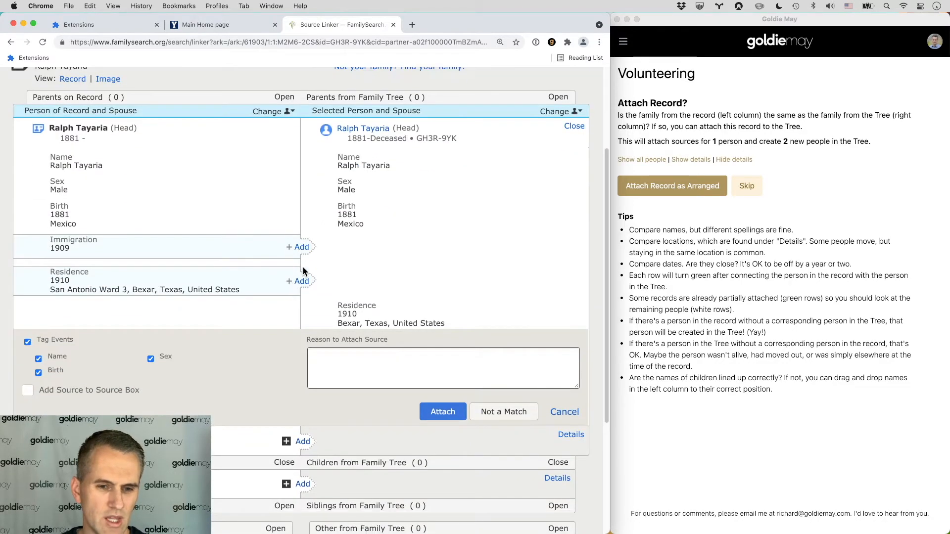
left_click(306, 249)
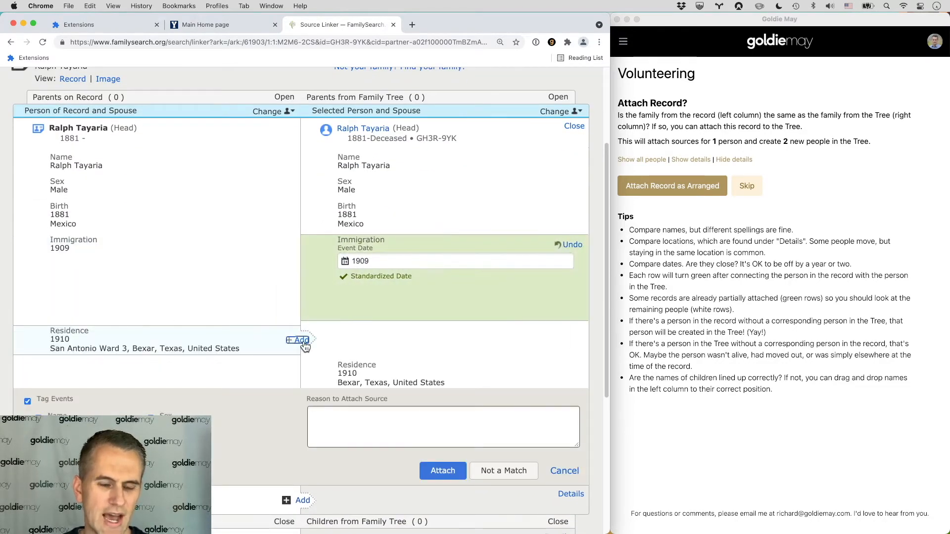
left_click(302, 340)
scroll(407, 349, "down", 4)
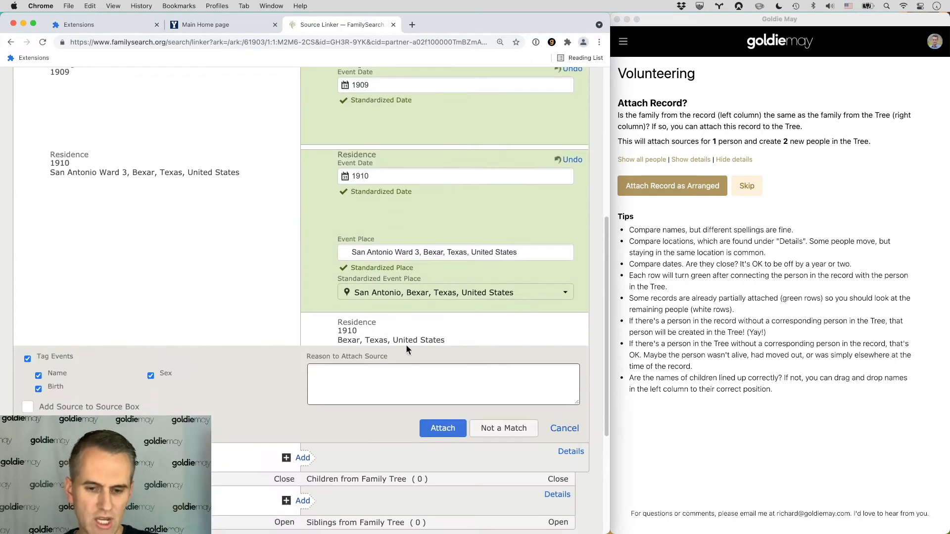
left_click(432, 426)
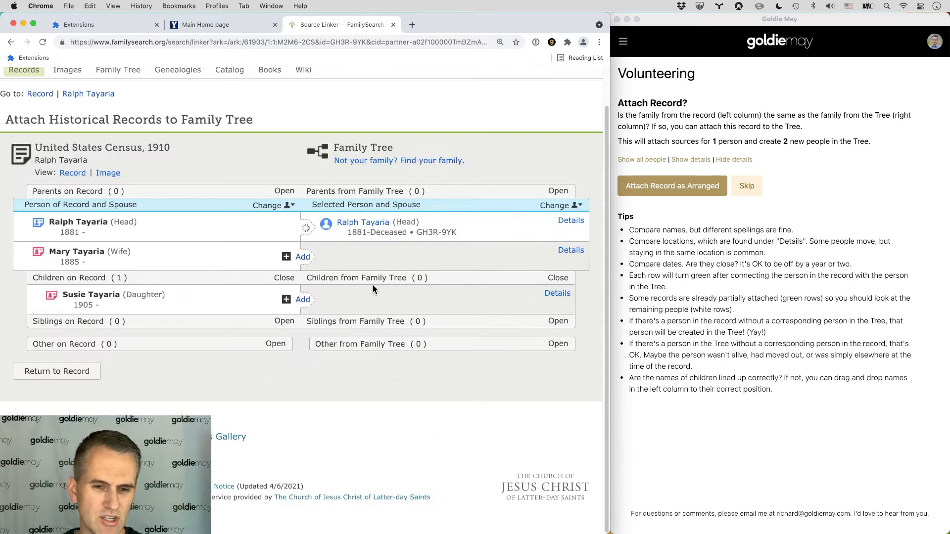
left_click(302, 258)
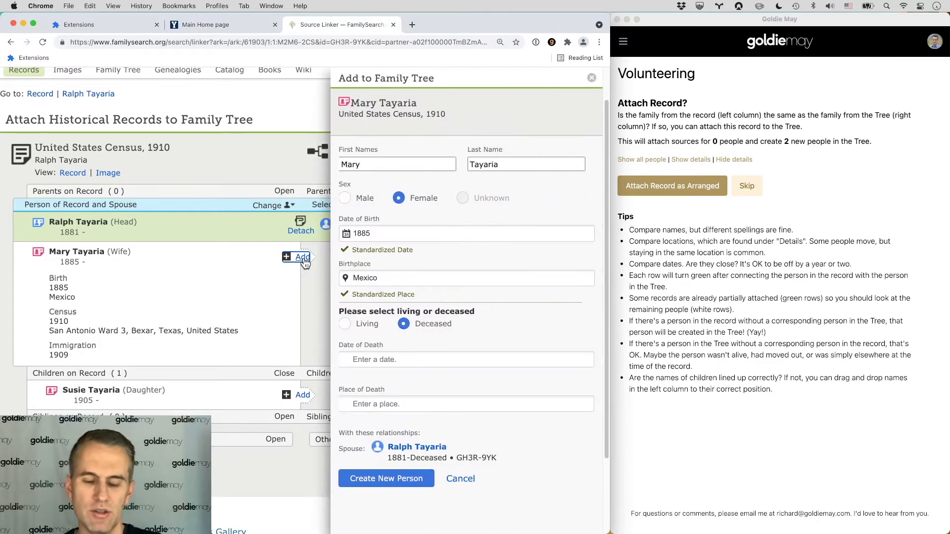
left_click(388, 479)
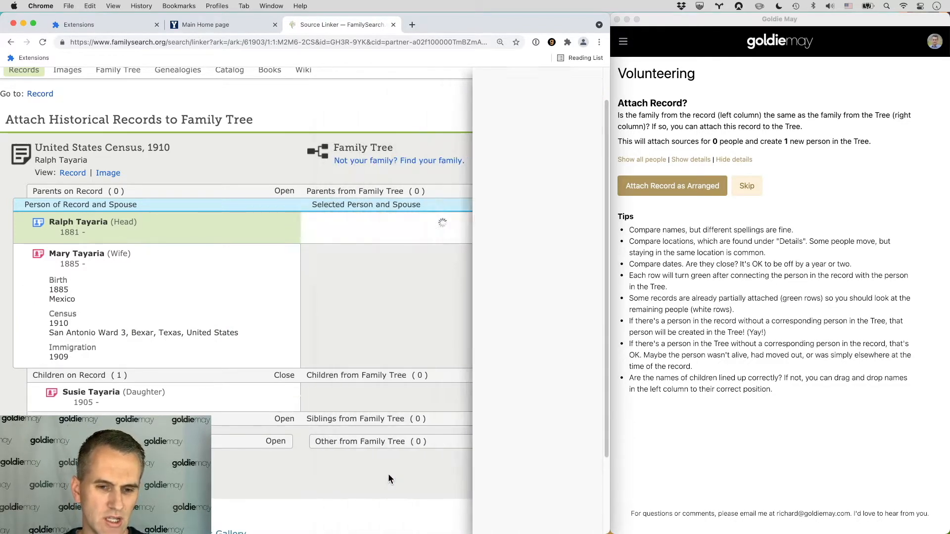
left_click(302, 379)
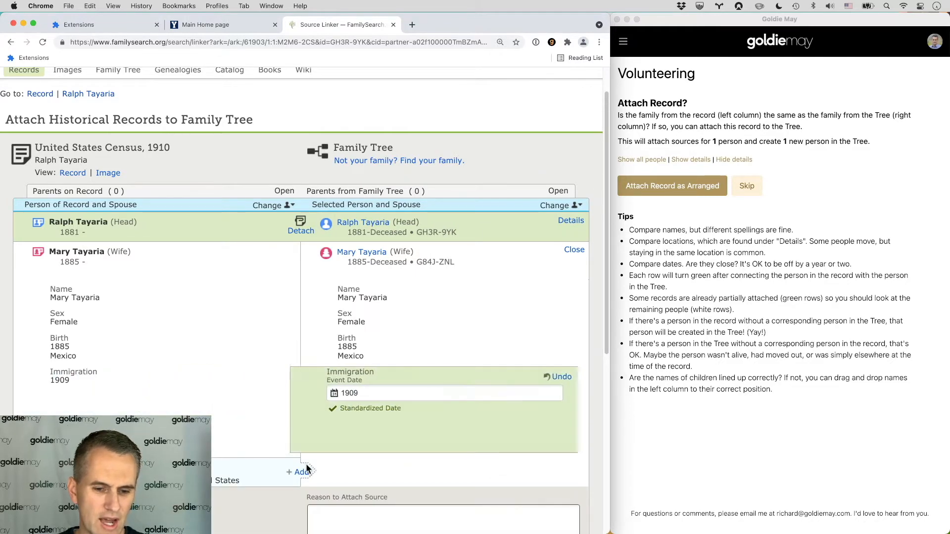
left_click(303, 464)
scroll(470, 441, "down", 5)
left_click(512, 480)
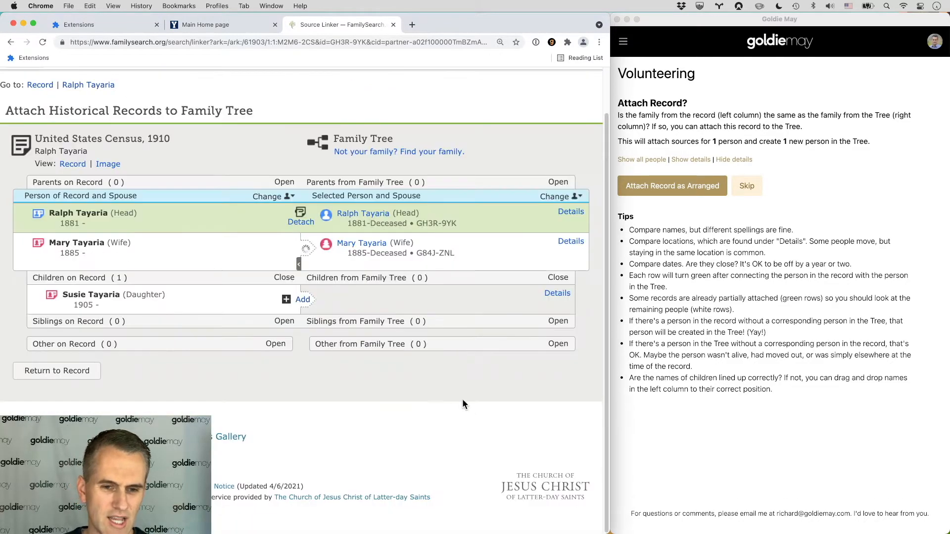
left_click(300, 299)
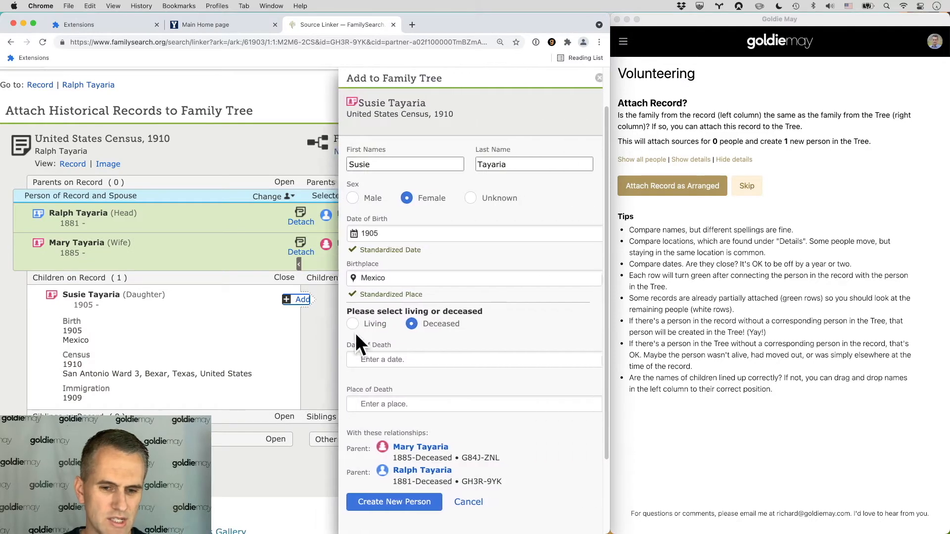
left_click(386, 502)
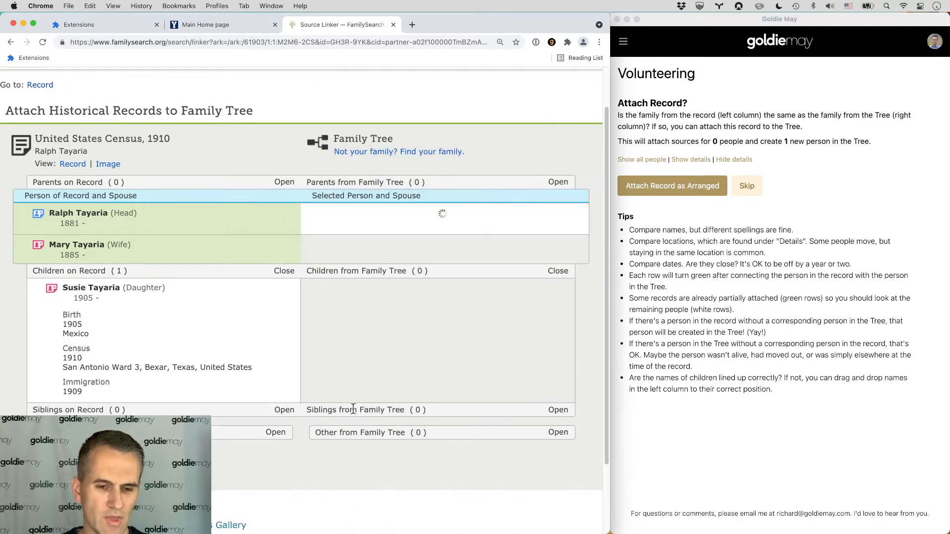
left_click(302, 414)
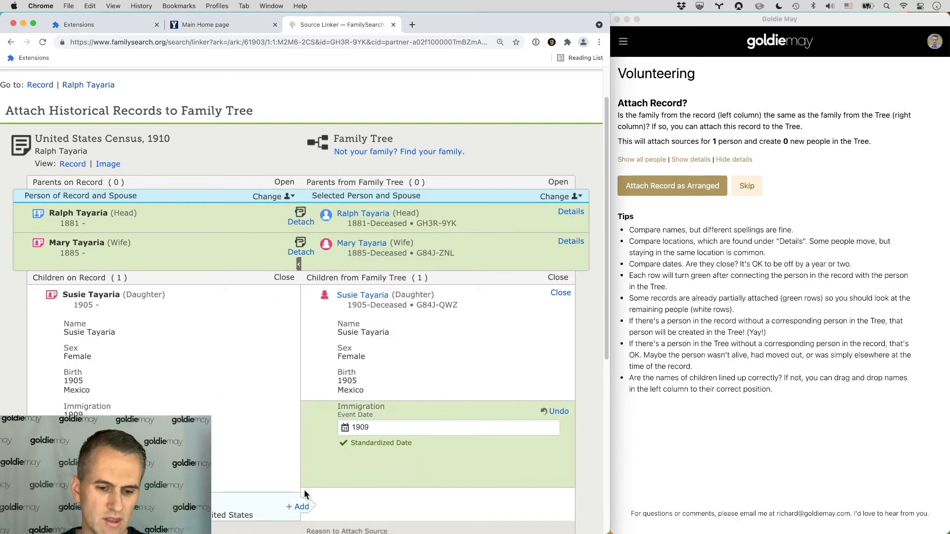
left_click(302, 507)
scroll(411, 378, "down", 5)
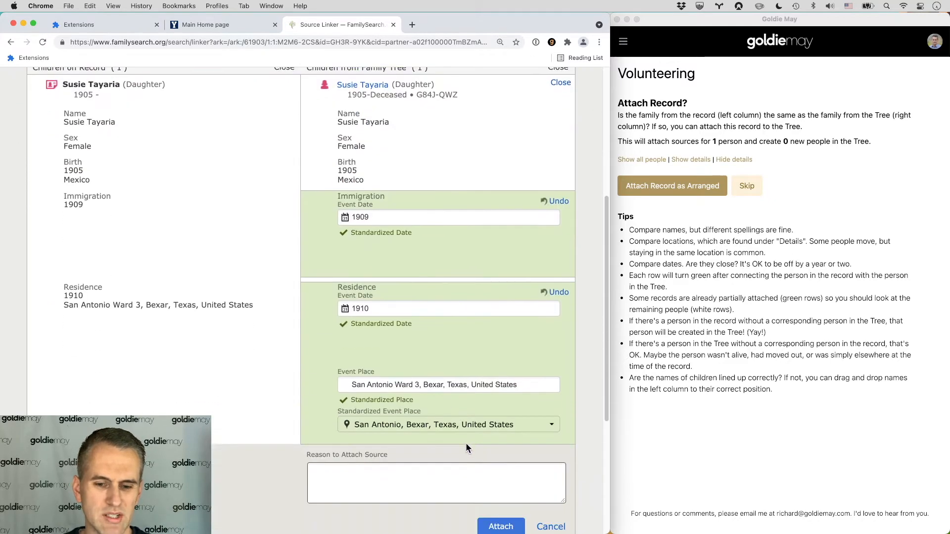
left_click(485, 491)
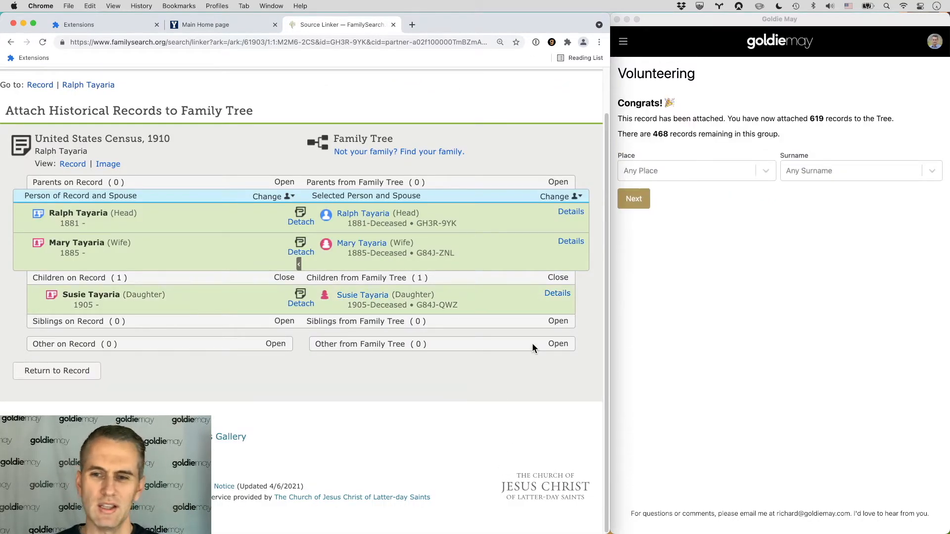
left_click(635, 203)
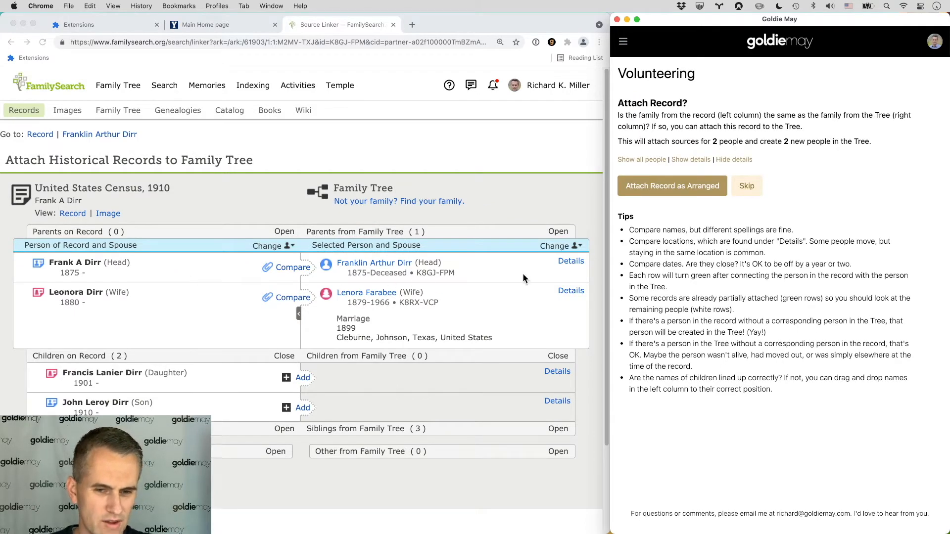
left_click(571, 262)
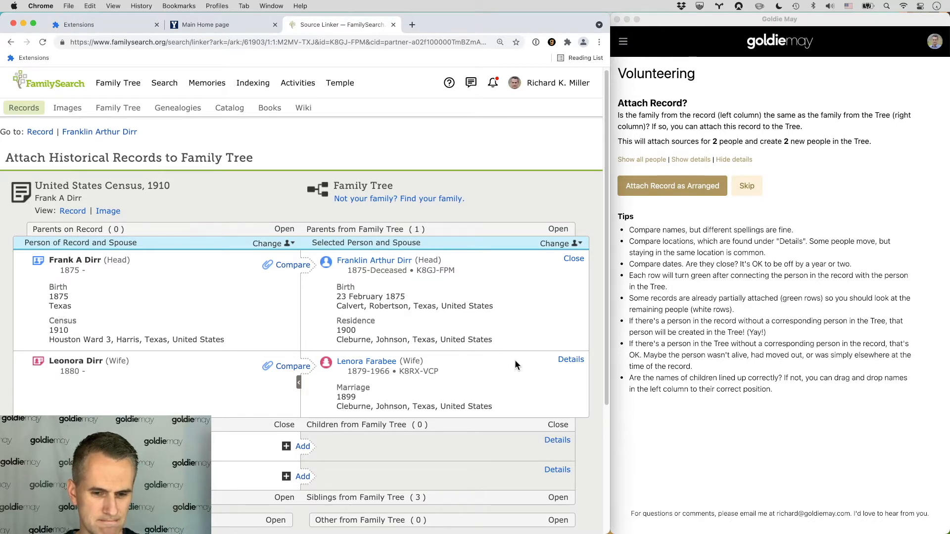
scroll(297, 366, "down", 2)
mouse_move(188, 405)
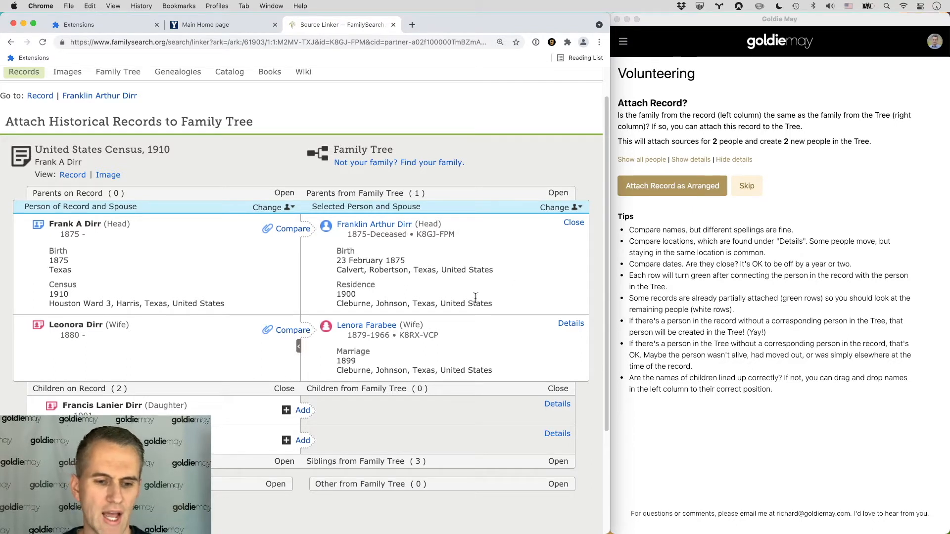
left_click(668, 172)
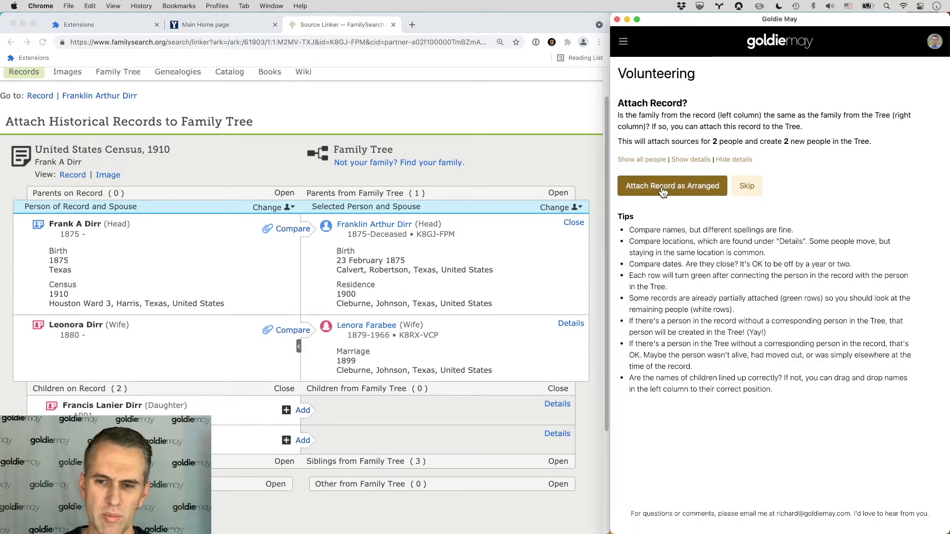
left_click(660, 187)
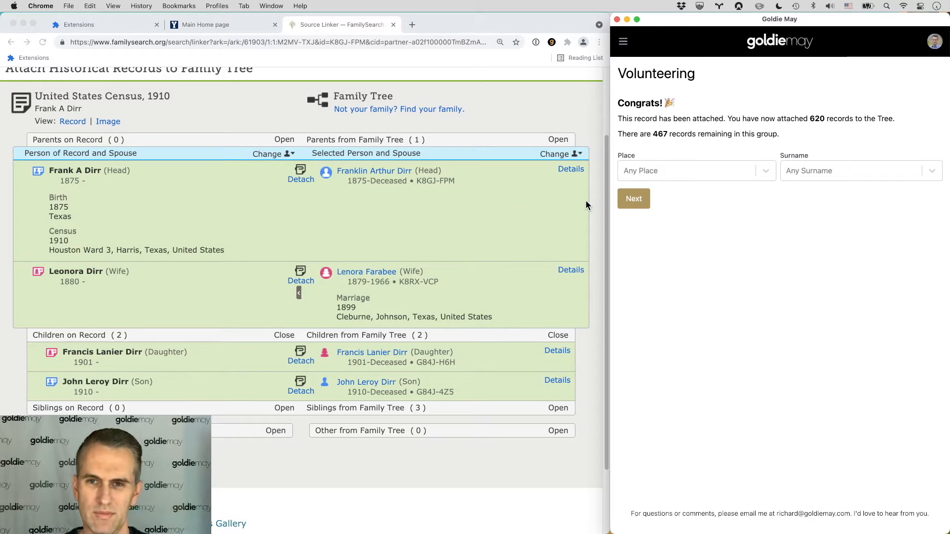
left_click(637, 207)
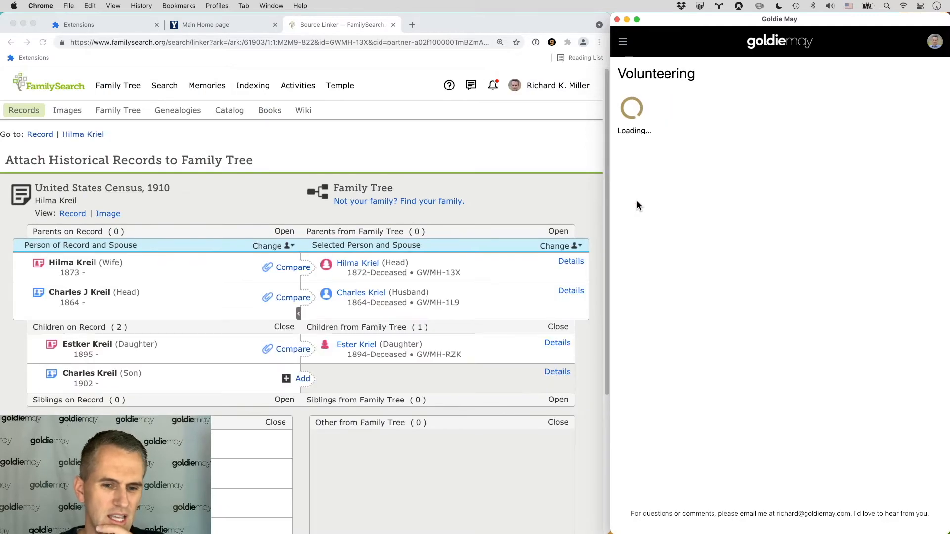
scroll(598, 197, "down", 3)
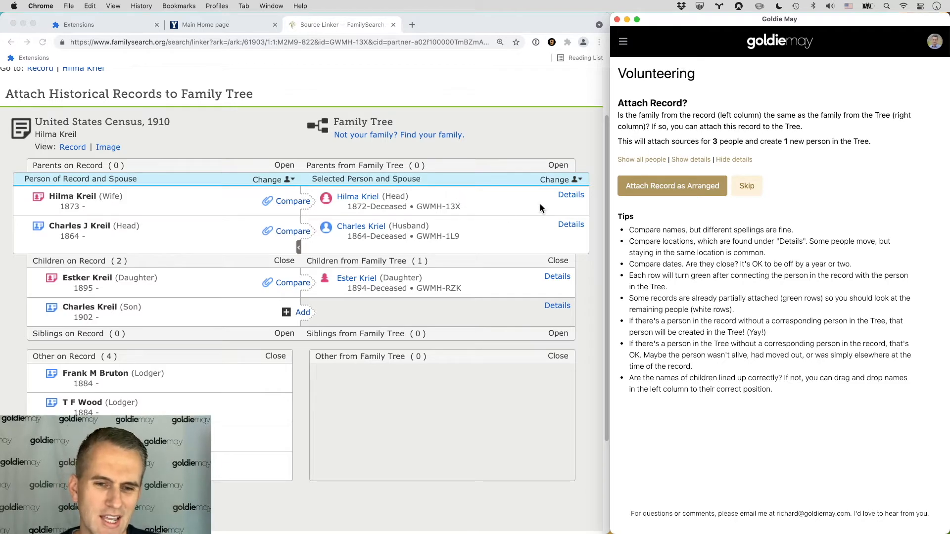
left_click(566, 195)
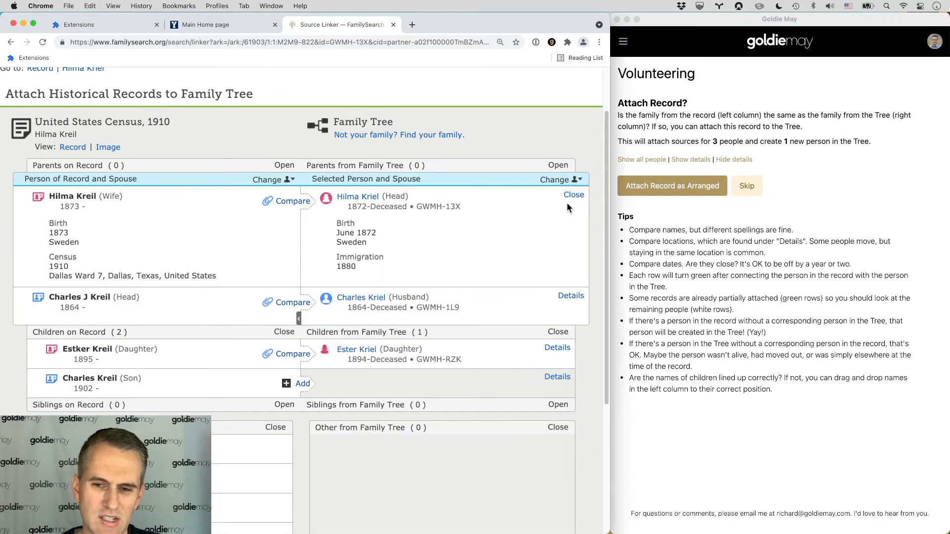
left_click(569, 295)
scroll(289, 270, "down", 3)
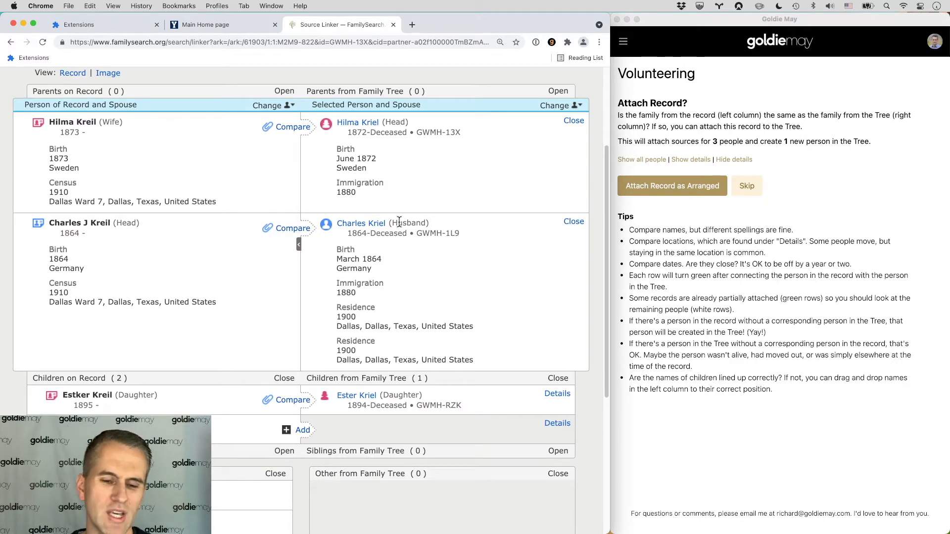
scroll(361, 252, "up", 2)
scroll(361, 252, "down", 1)
scroll(361, 253, "up", 1)
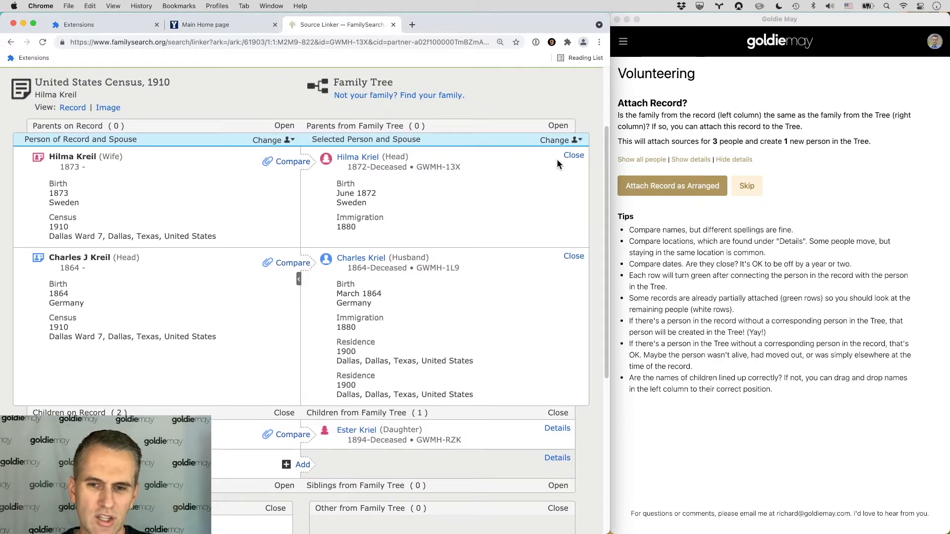
Step: Toggle the Kreil family's detail rows, showing and hiding details for all people on the record
left_click(573, 156)
left_click(572, 186)
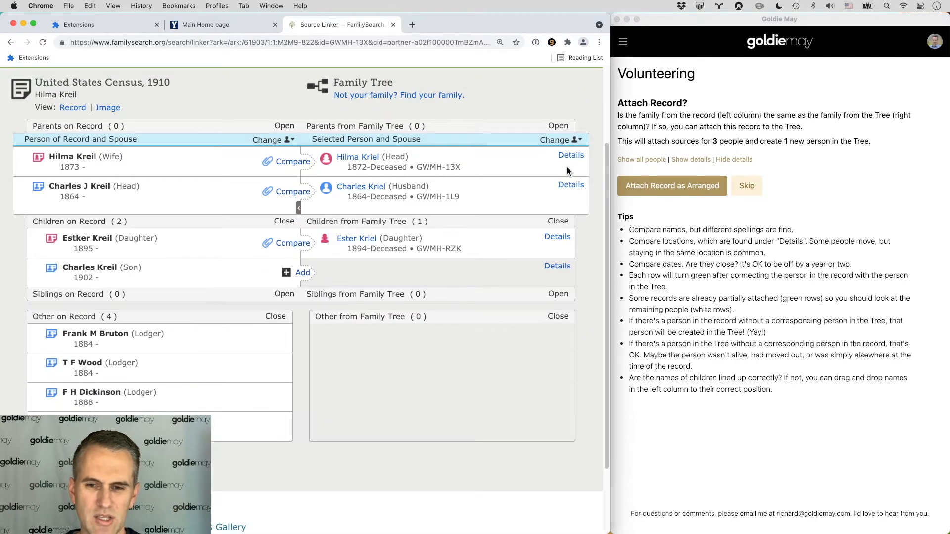
left_click(570, 155)
left_click(569, 257)
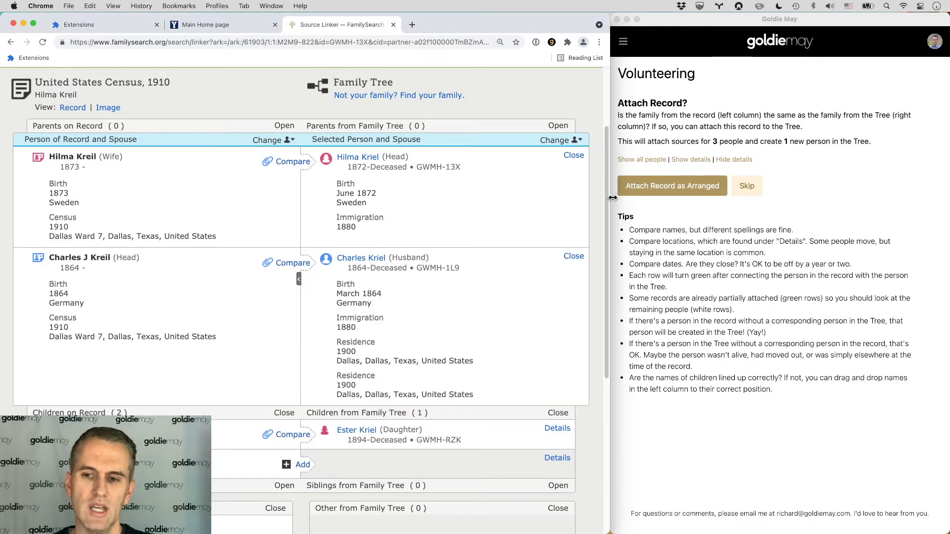
left_click(690, 171)
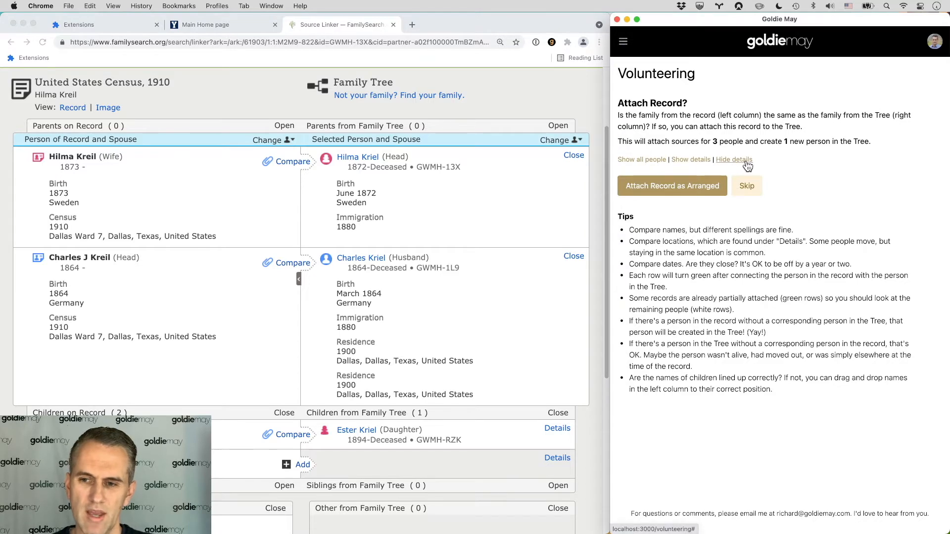
left_click(727, 163)
left_click(690, 160)
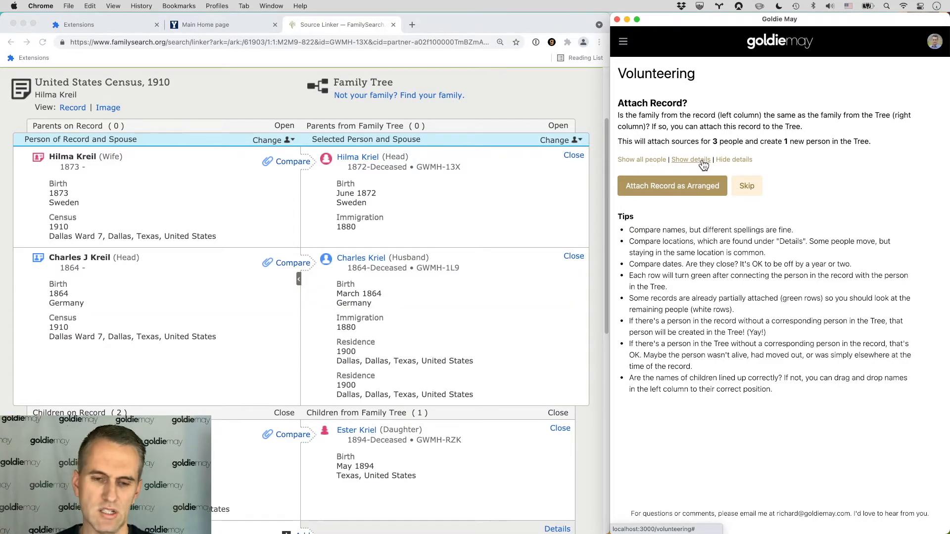
left_click(740, 162)
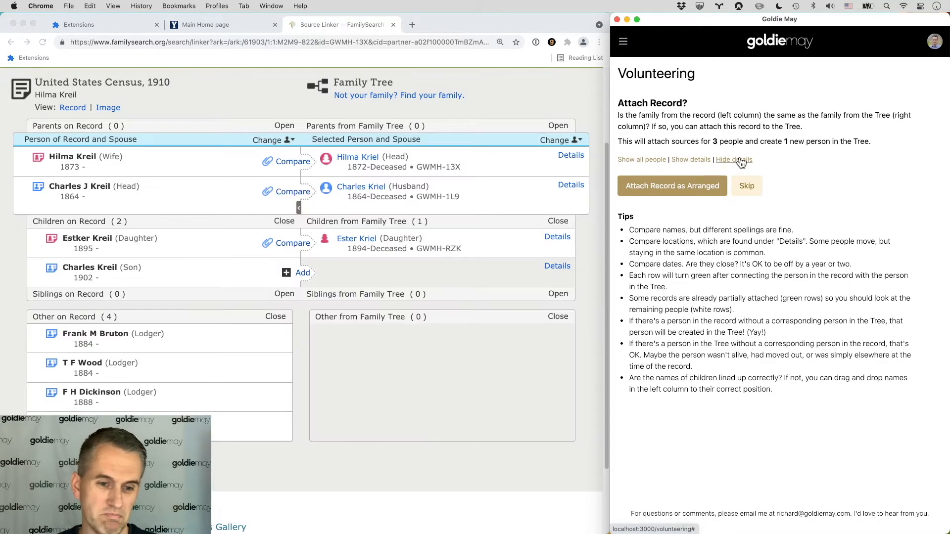
Step: Attach the Kreil family record as arranged and move on to the next census record
left_click(662, 191)
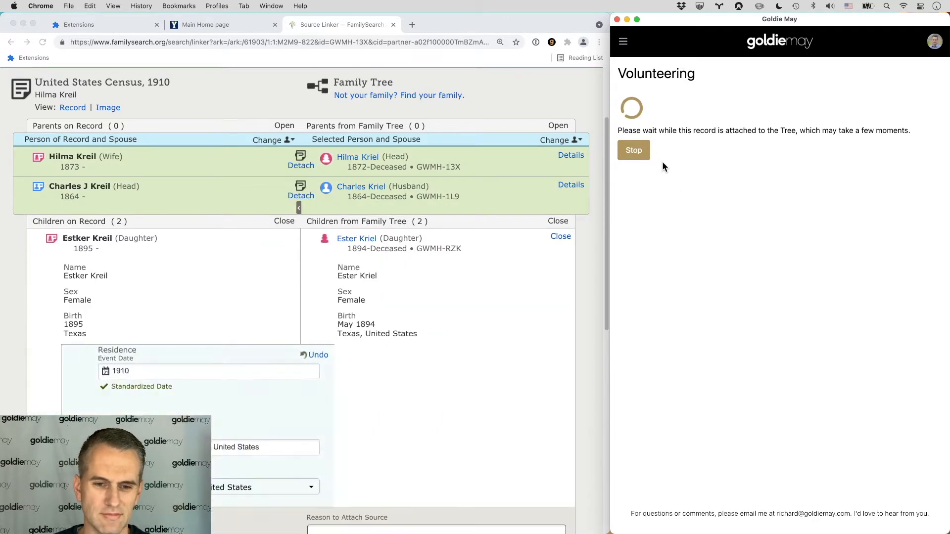
left_click(637, 202)
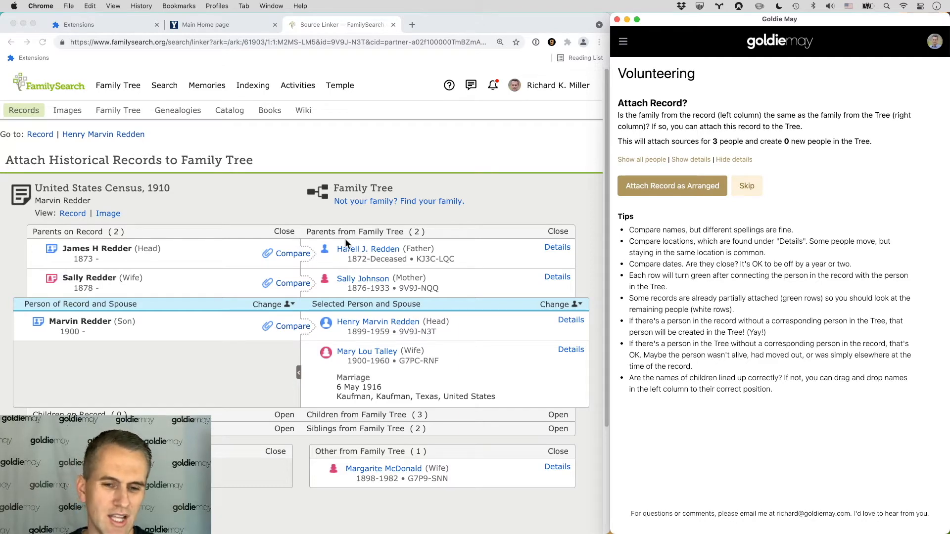
left_click(562, 249)
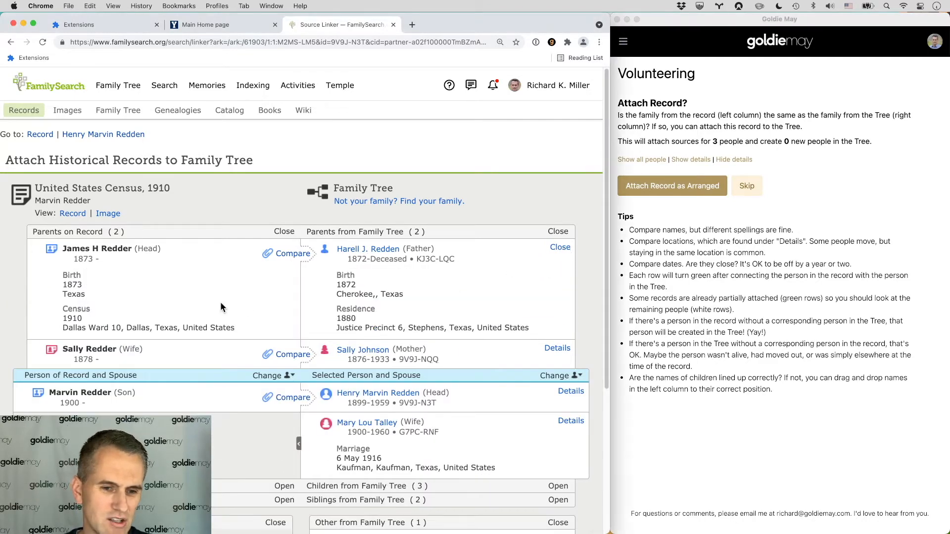
scroll(188, 289, "down", 1)
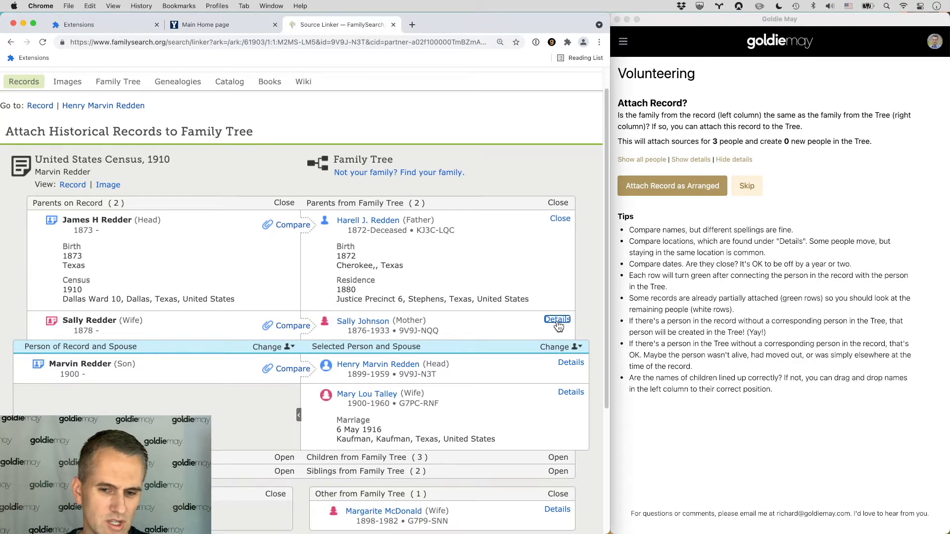
left_click(557, 320)
scroll(479, 303, "down", 3)
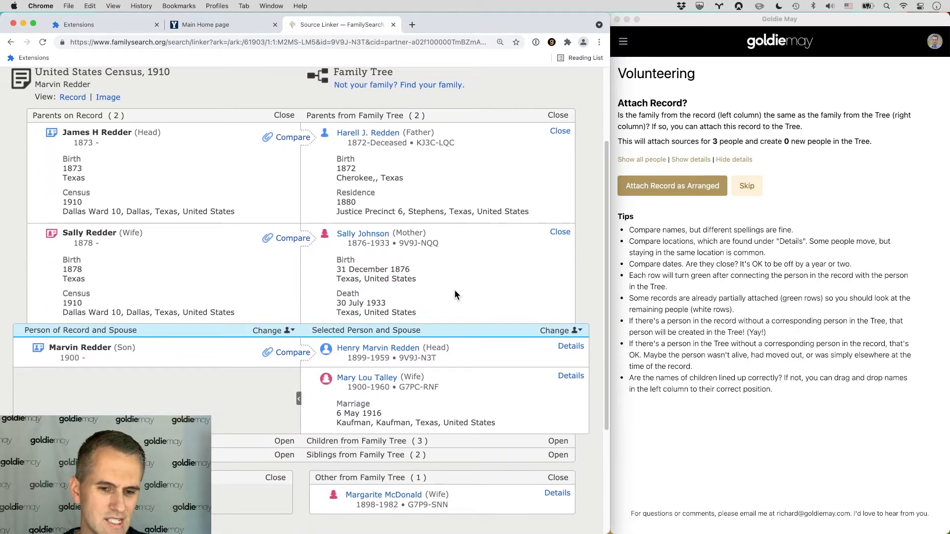
scroll(127, 352, "down", 1)
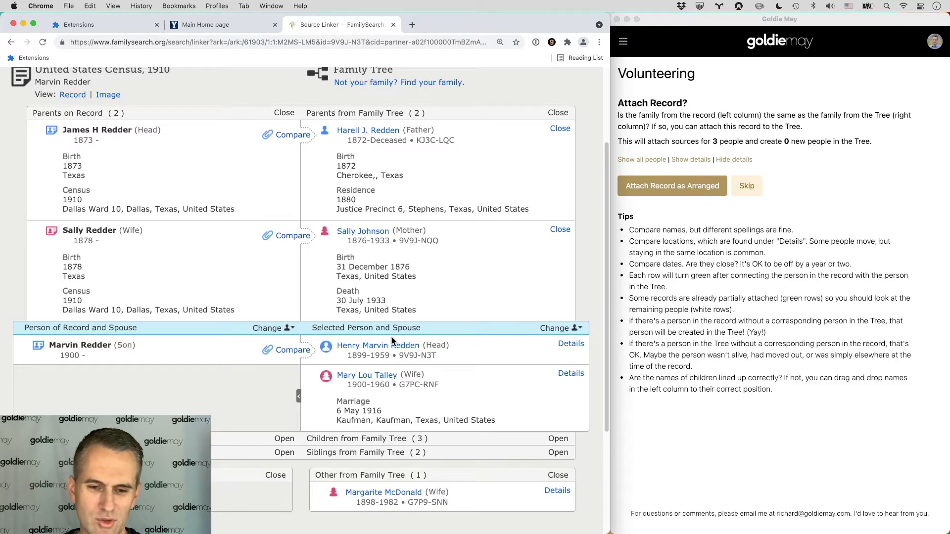
left_click(379, 347)
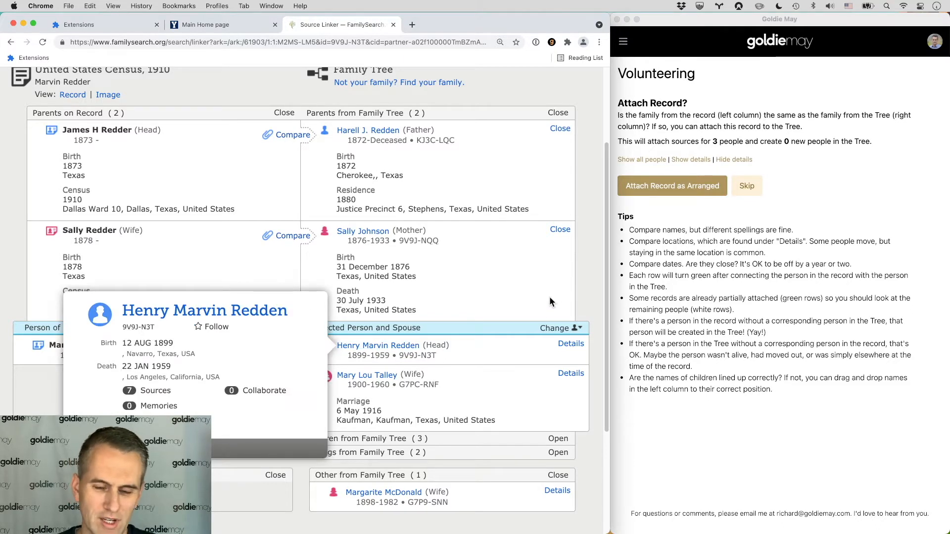
left_click(573, 279)
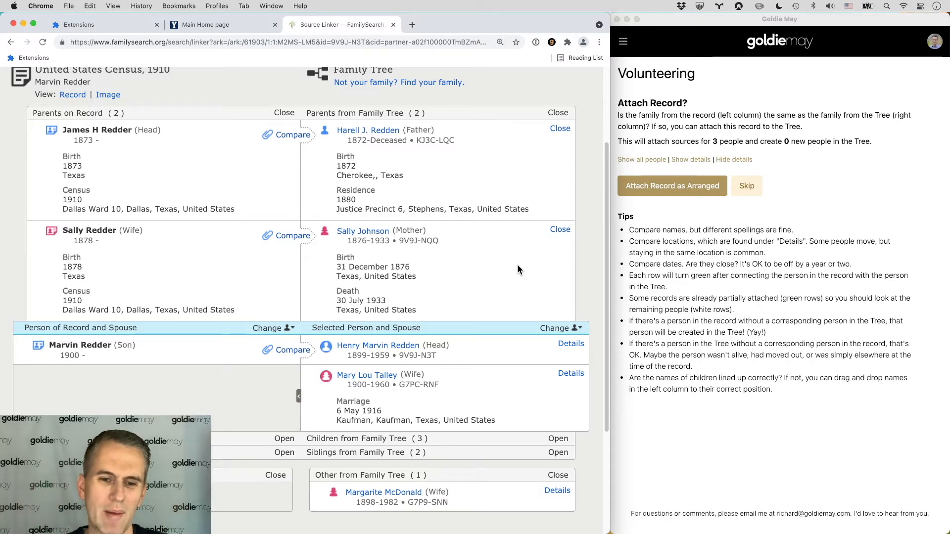
left_click(652, 183)
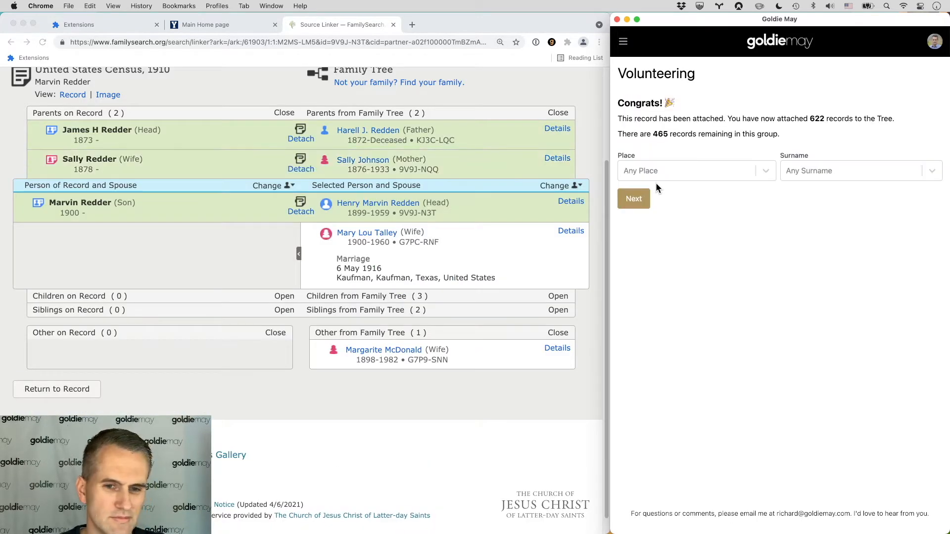
left_click(633, 201)
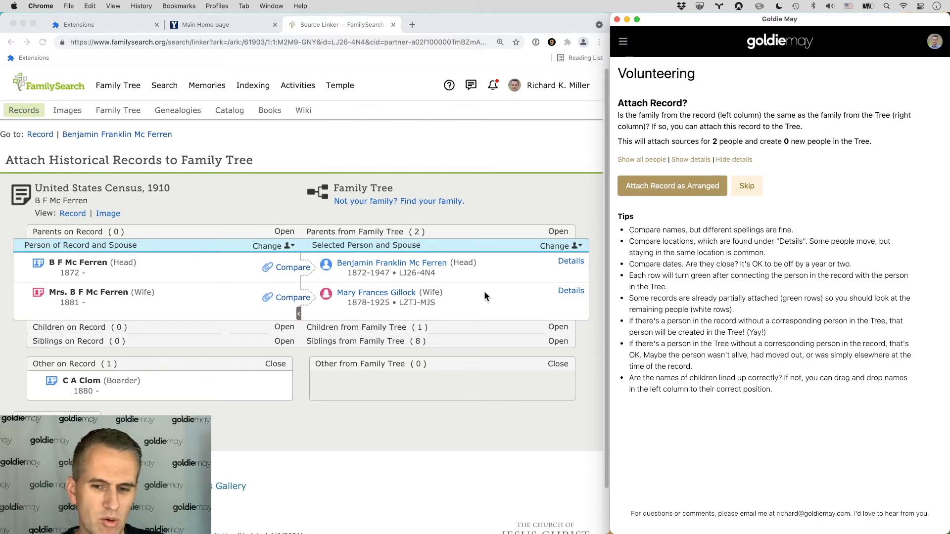
left_click(575, 289)
left_click(571, 291)
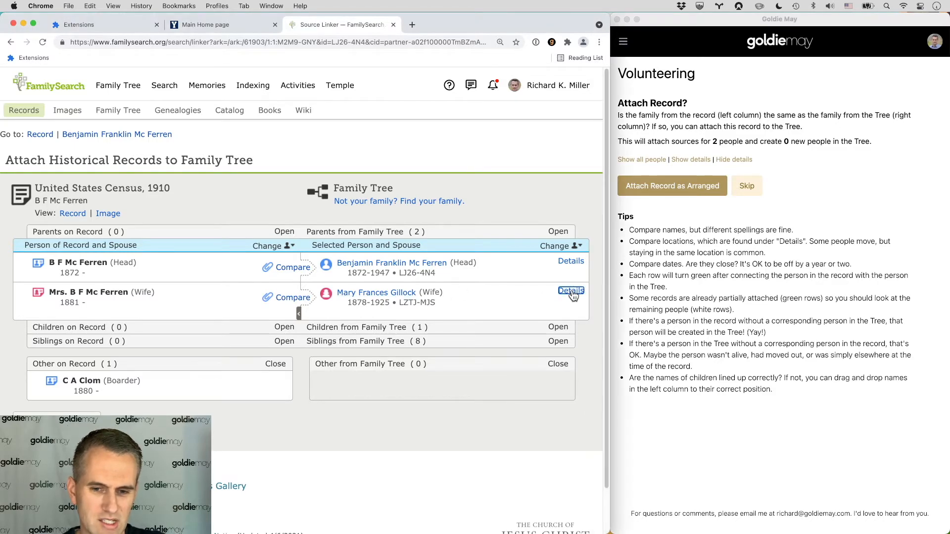
scroll(407, 298, "down", 2)
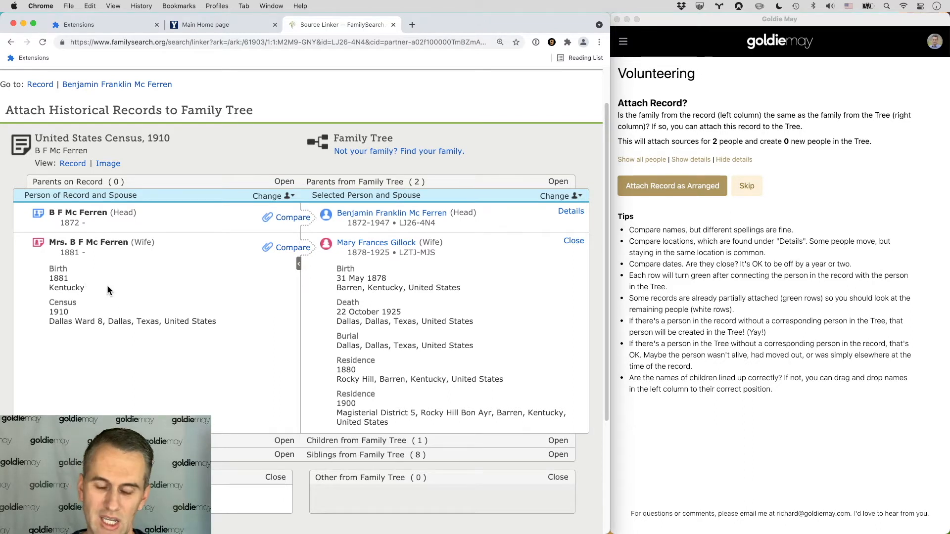
scroll(148, 292, "down", 2)
scroll(176, 301, "up", 1)
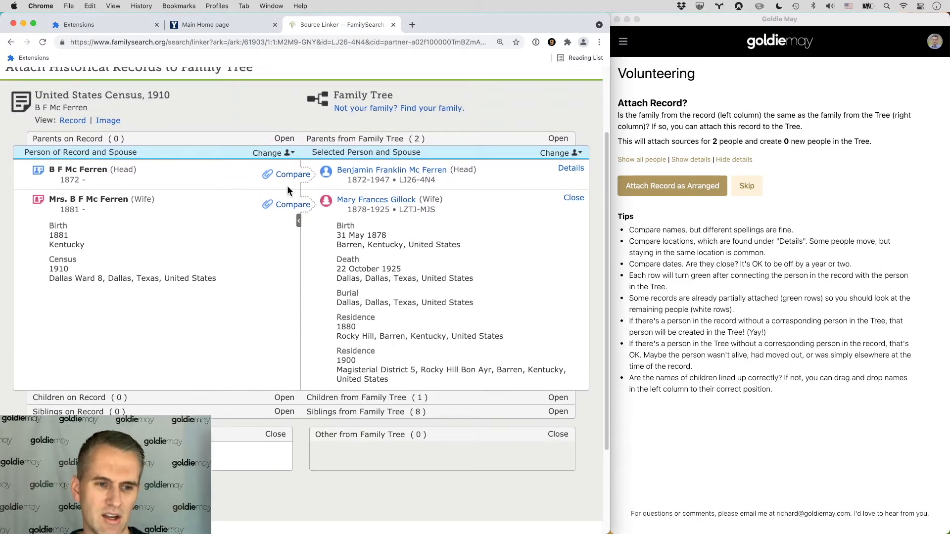
left_click(665, 185)
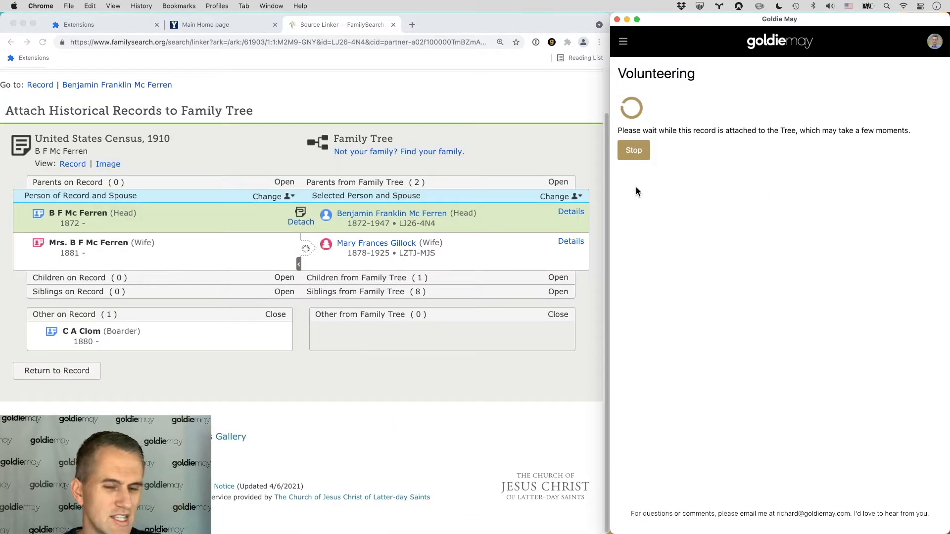
left_click(634, 199)
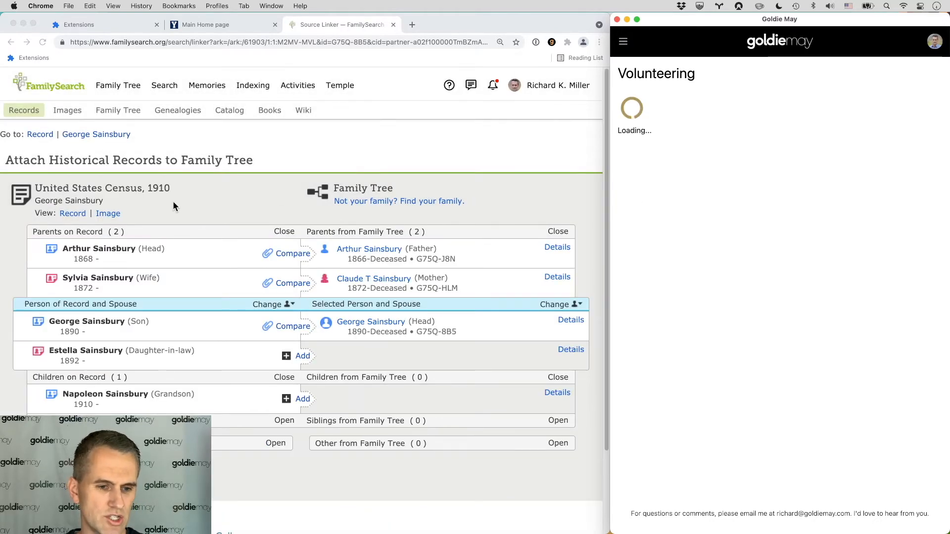
scroll(211, 194, "down", 2)
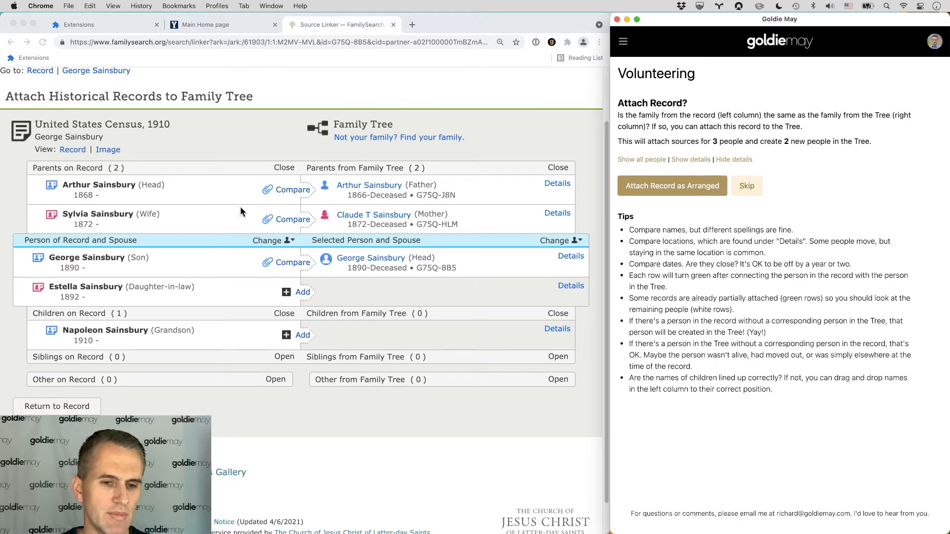
left_click(263, 240)
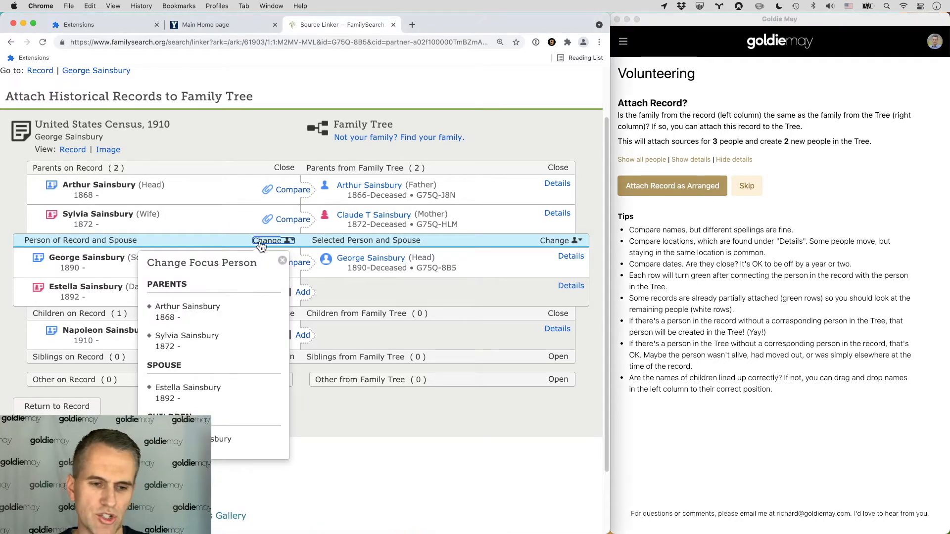
left_click(227, 151)
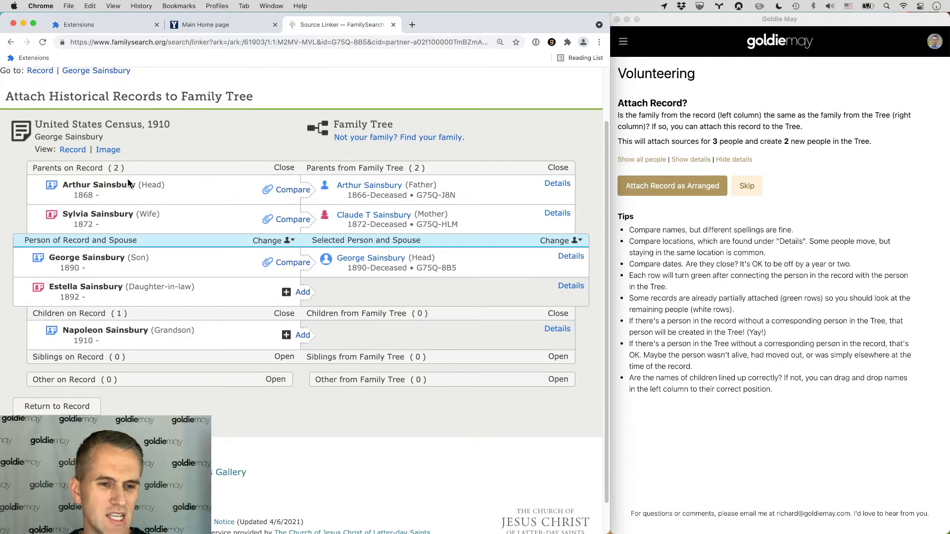
left_click_drag(63, 186, 141, 186)
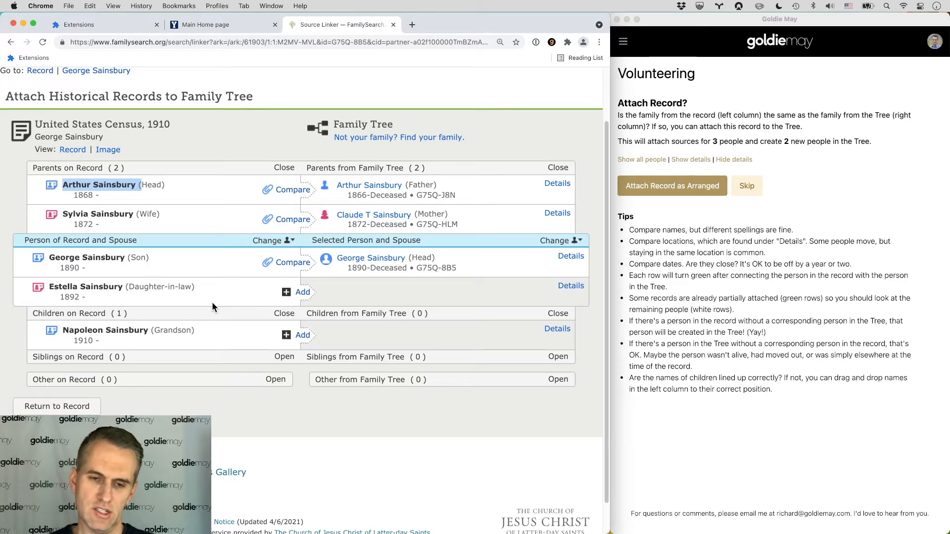
left_click(684, 162)
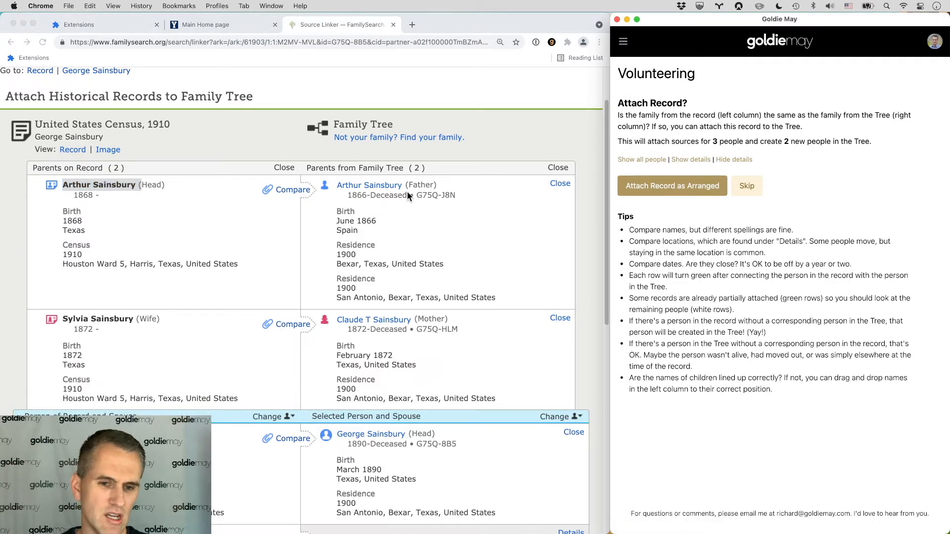
left_click(75, 231)
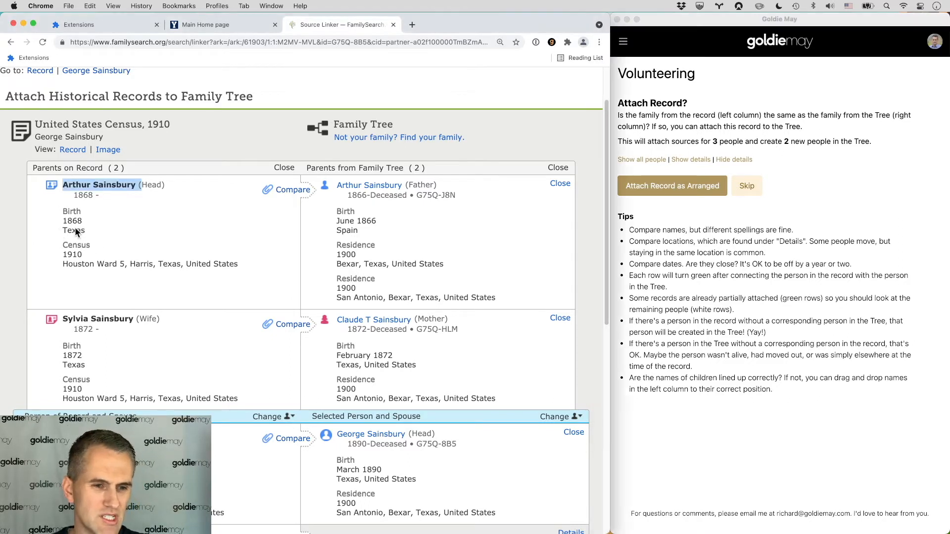
double_click(349, 230)
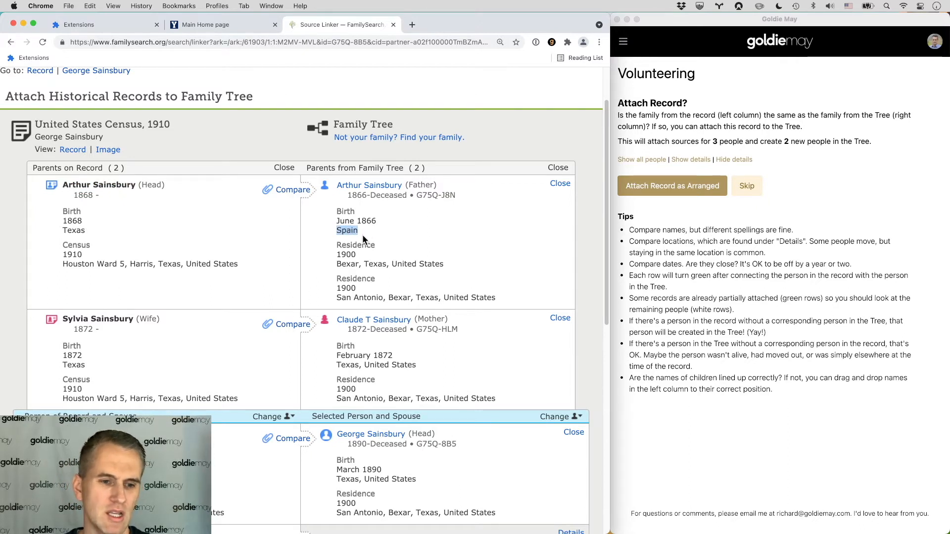
scroll(366, 231, "down", 3)
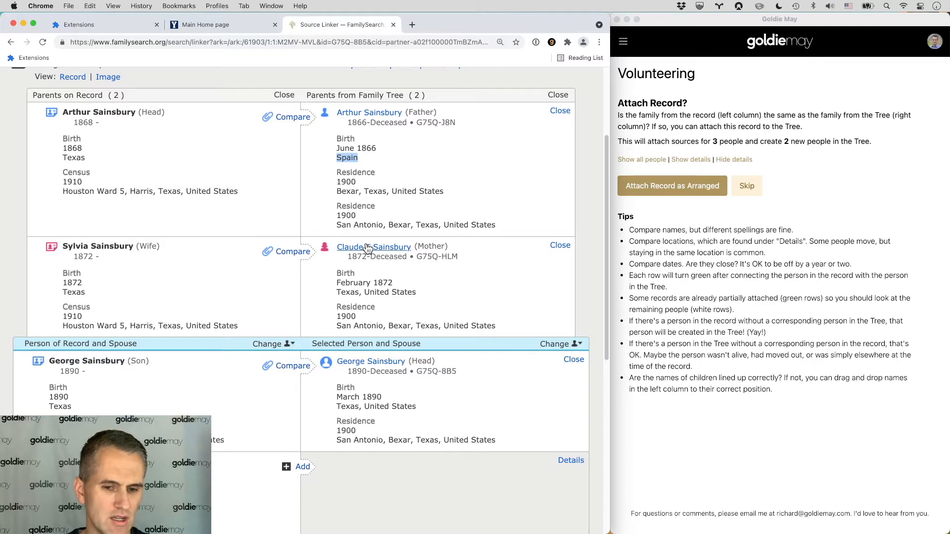
scroll(366, 243, "down", 3)
scroll(367, 249, "down", 6)
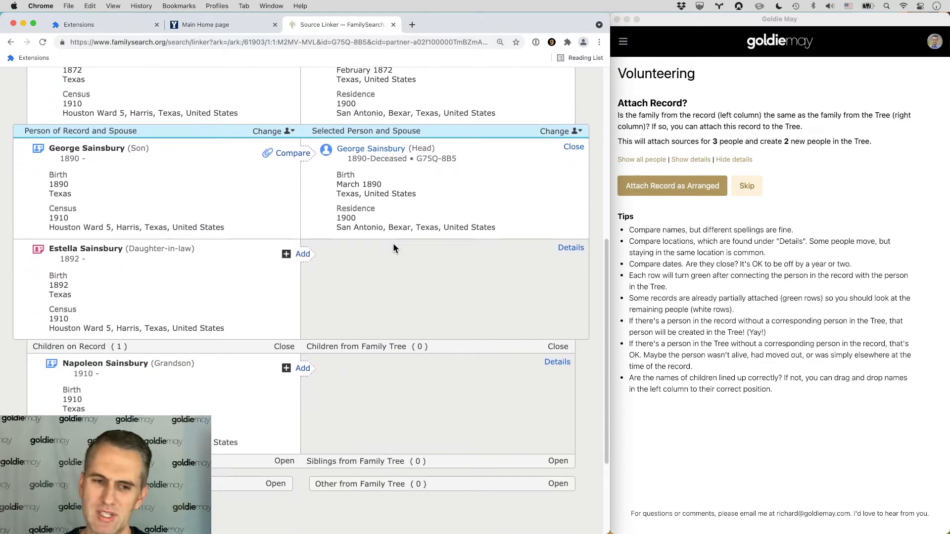
scroll(393, 243, "up", 10)
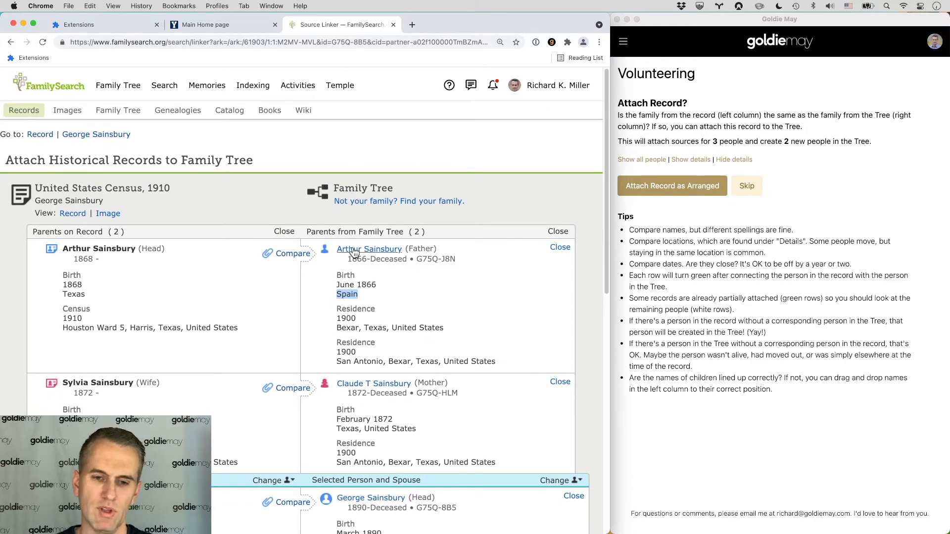
left_click(372, 252)
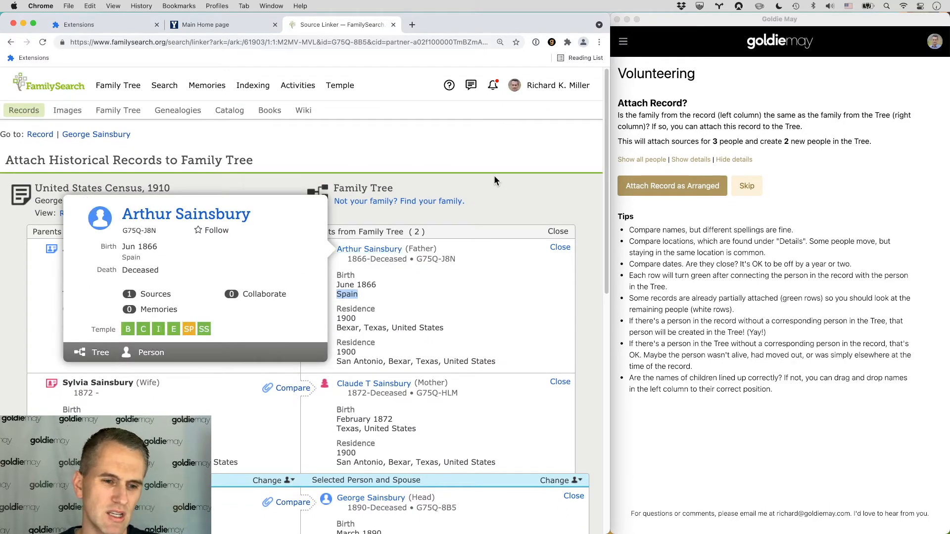
left_click(503, 187)
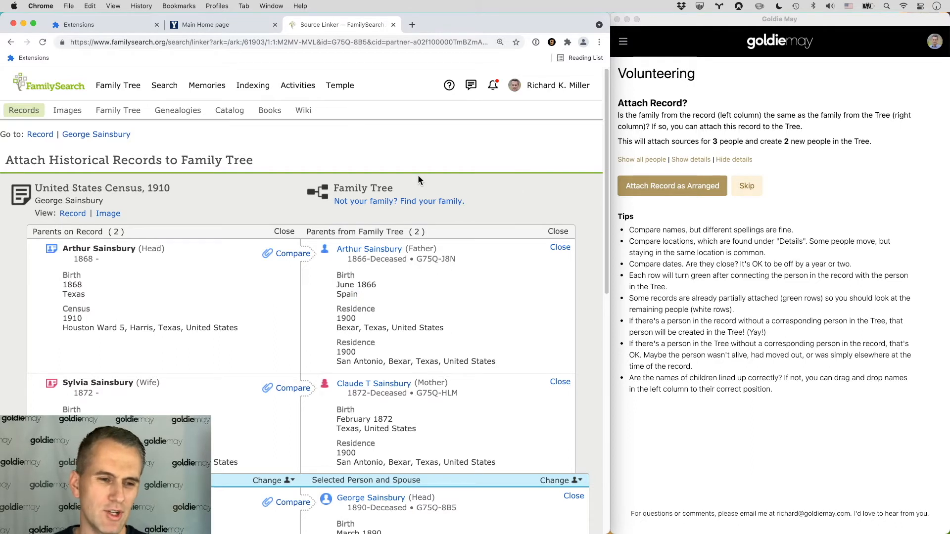
left_click(742, 187)
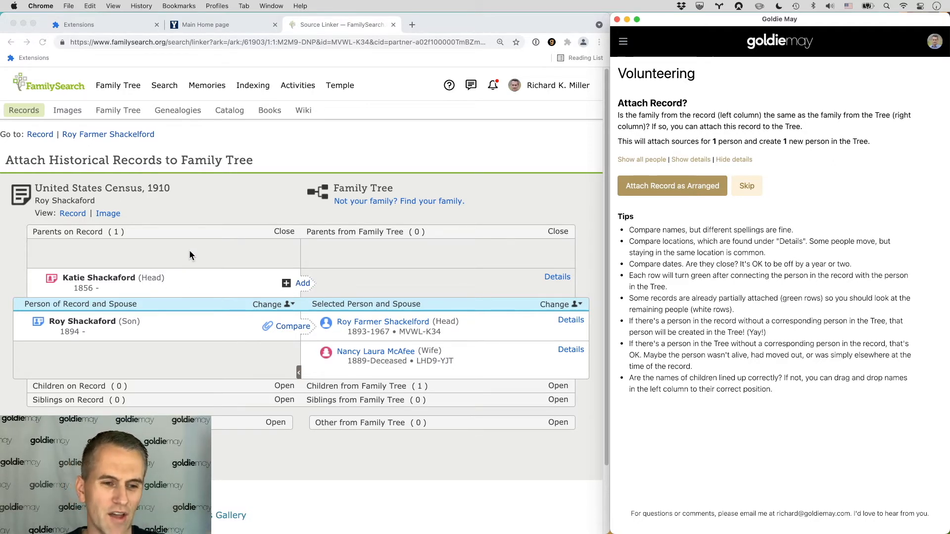
double_click(153, 277)
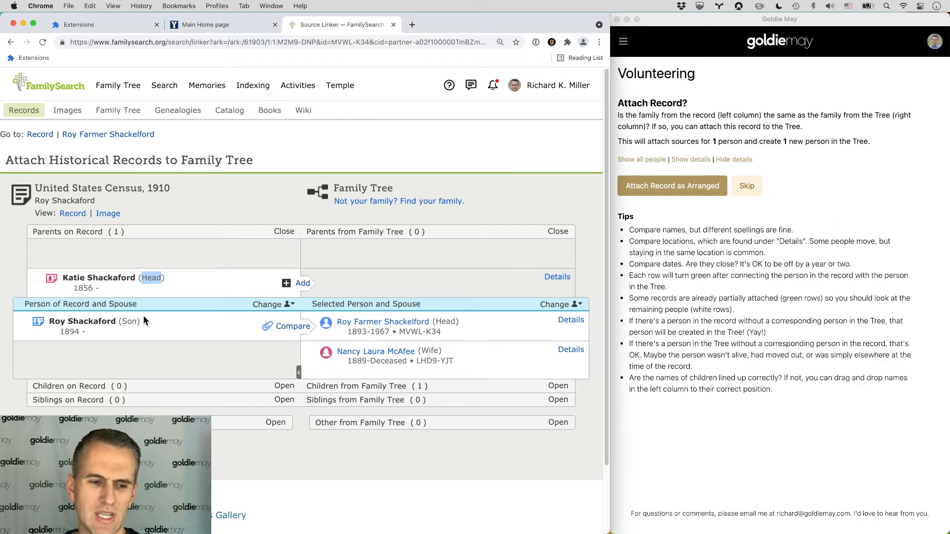
double_click(447, 322)
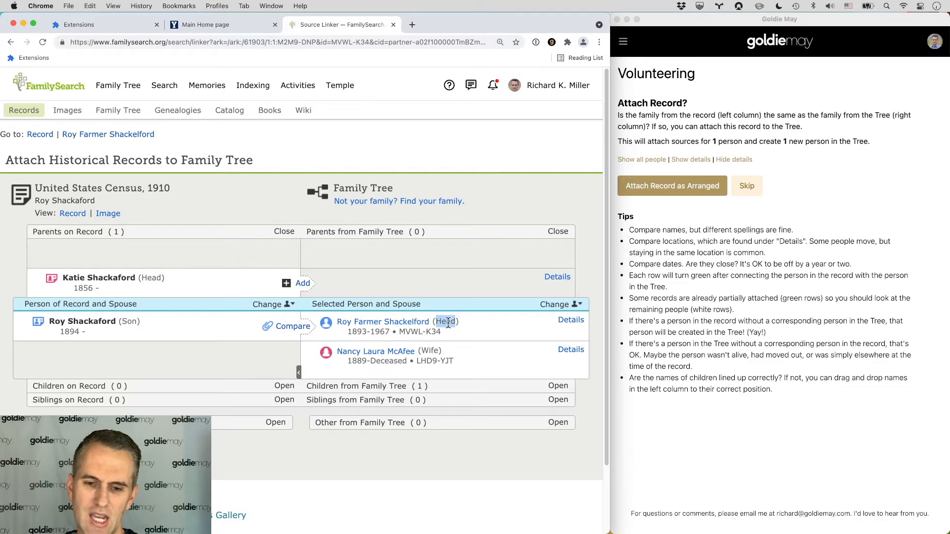
double_click(159, 279)
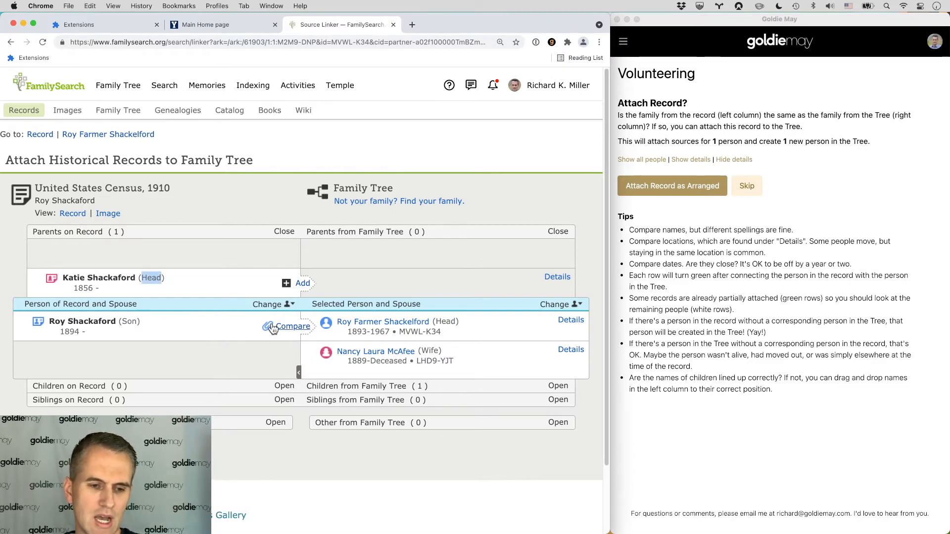
double_click(149, 277)
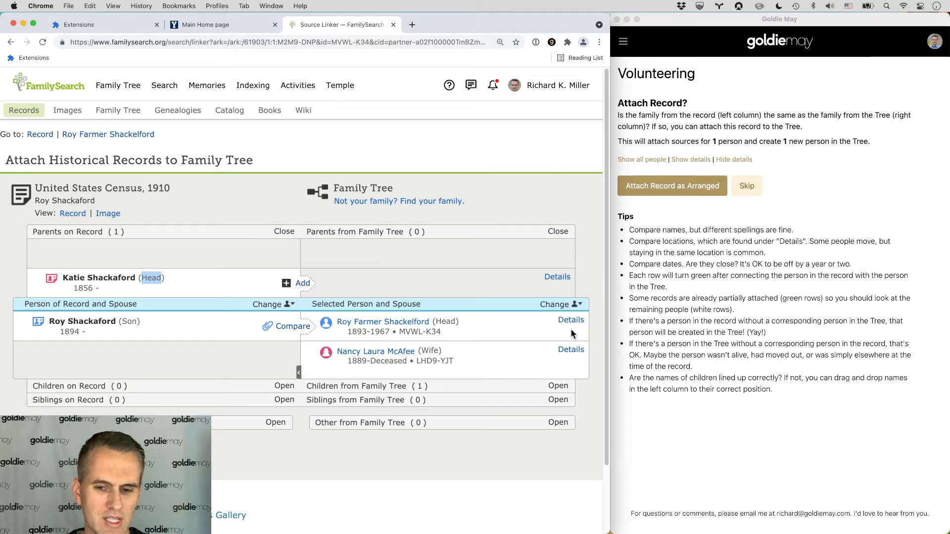
left_click(691, 159)
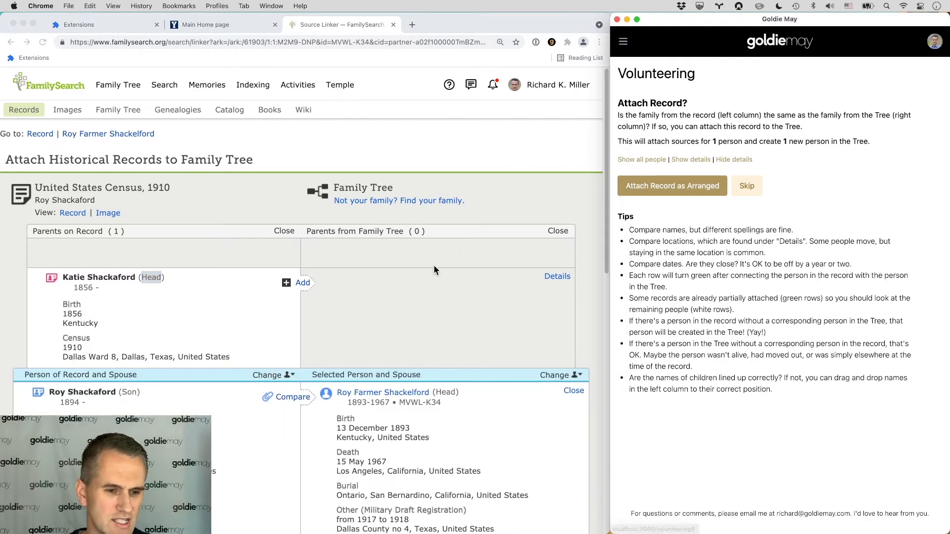
scroll(435, 265, "down", 5)
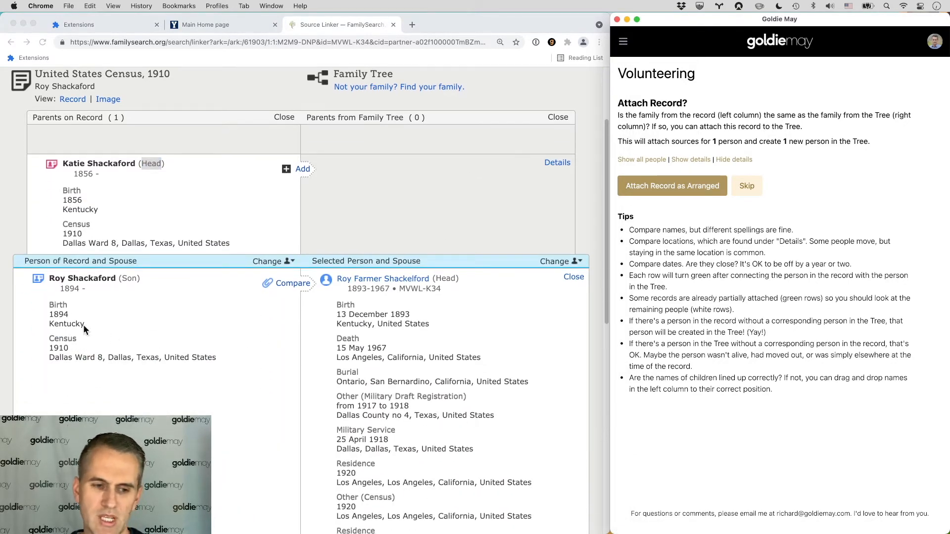
scroll(417, 321, "down", 8)
scroll(422, 317, "up", 10)
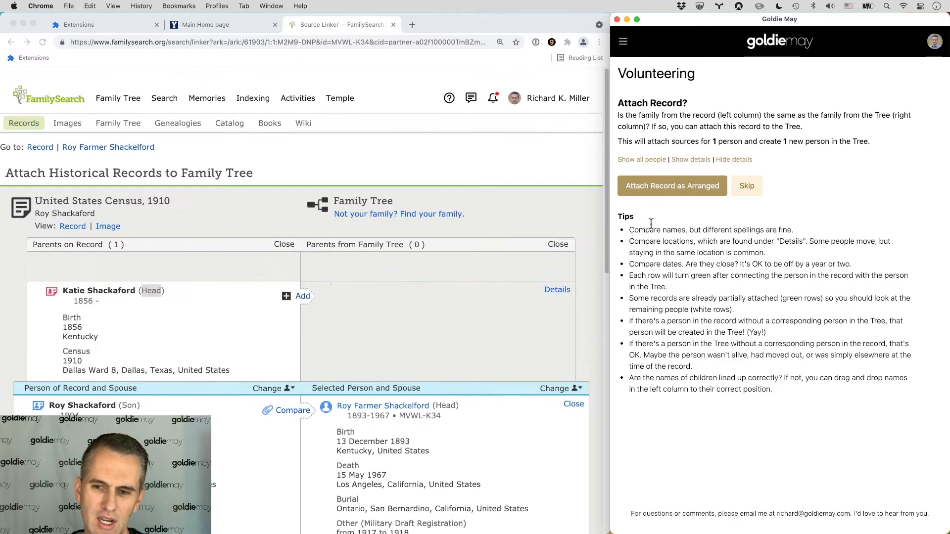
left_click(673, 186)
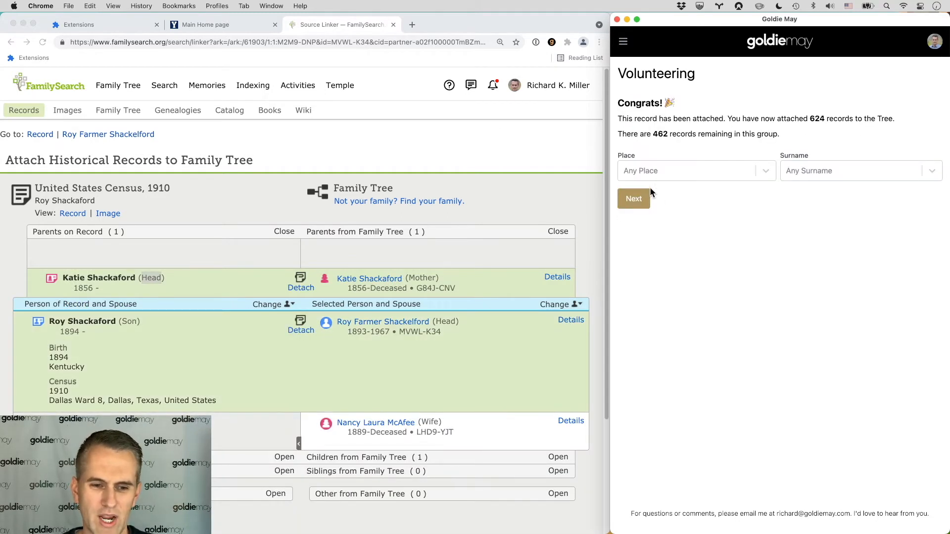
left_click(634, 200)
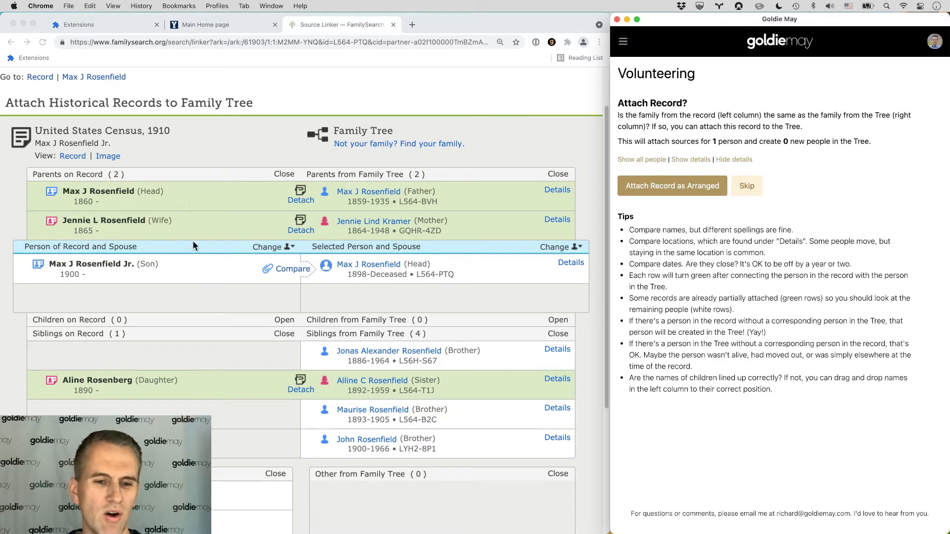
scroll(148, 271, "down", 2)
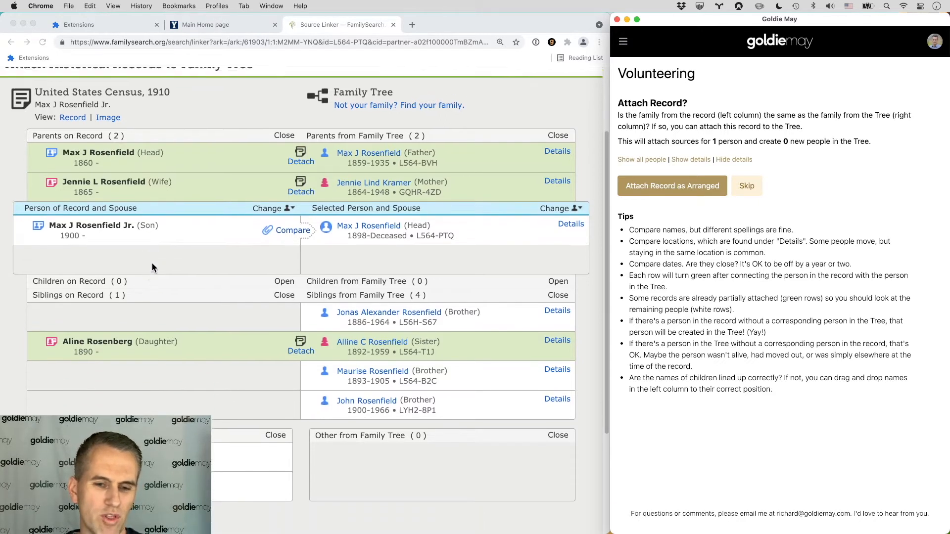
scroll(151, 263, "up", 1)
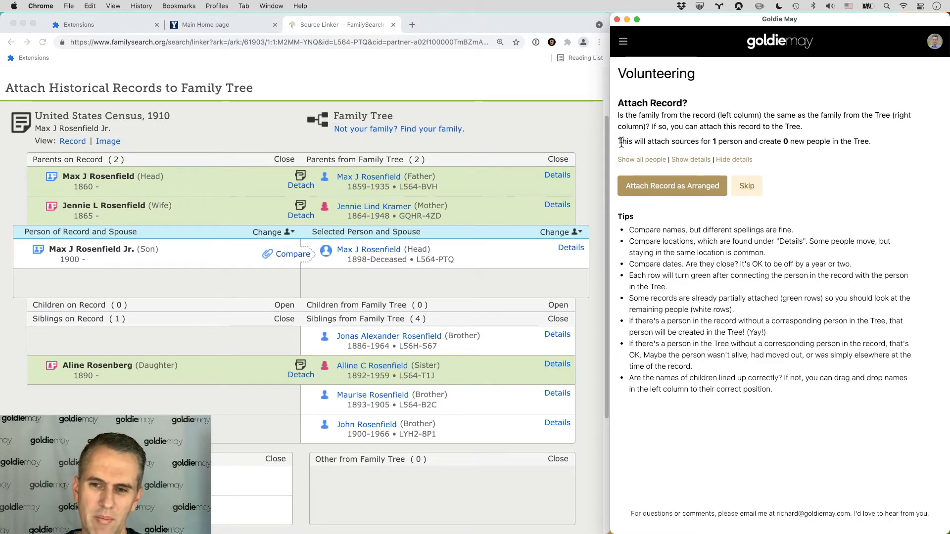
left_click_drag(619, 141, 864, 141)
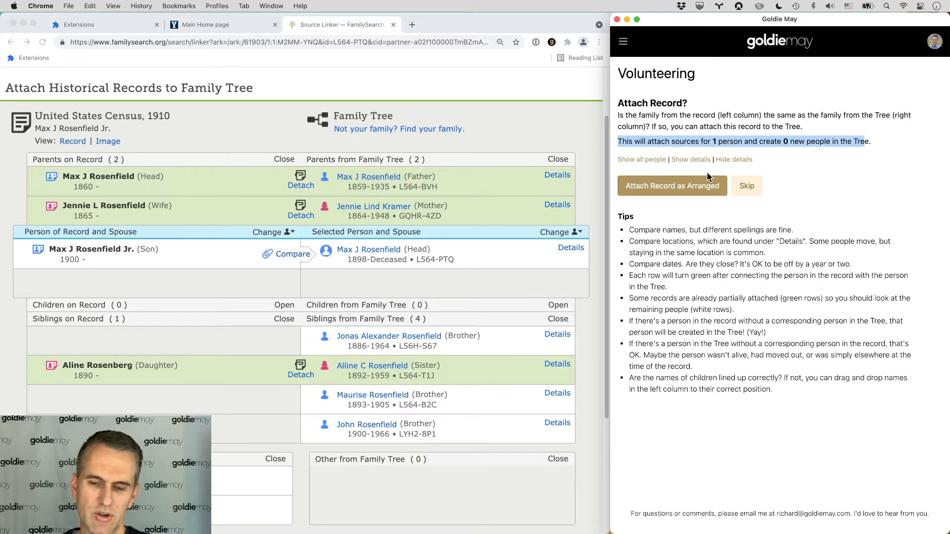
left_click(668, 187)
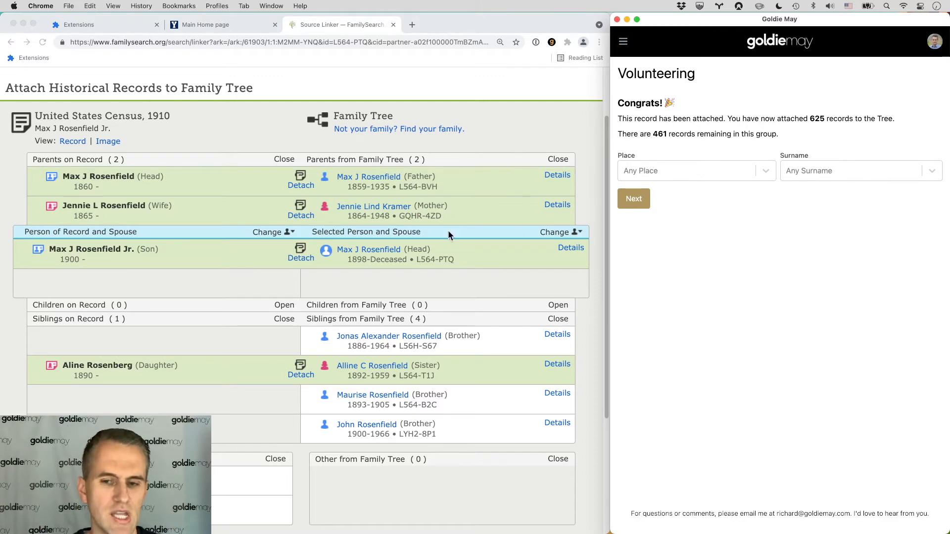
left_click(637, 202)
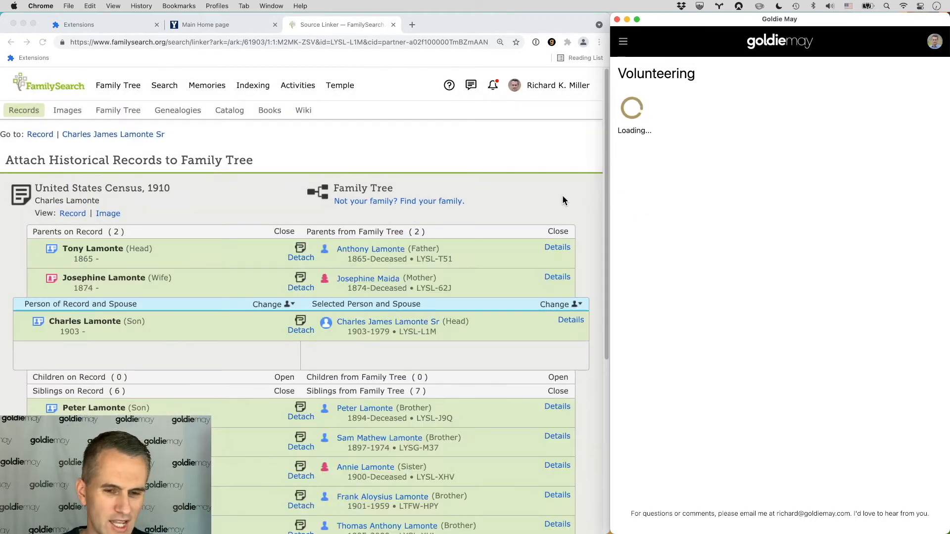
Step: Scroll through the Lamonte family record and load the next census record
scroll(552, 191, "down", 4)
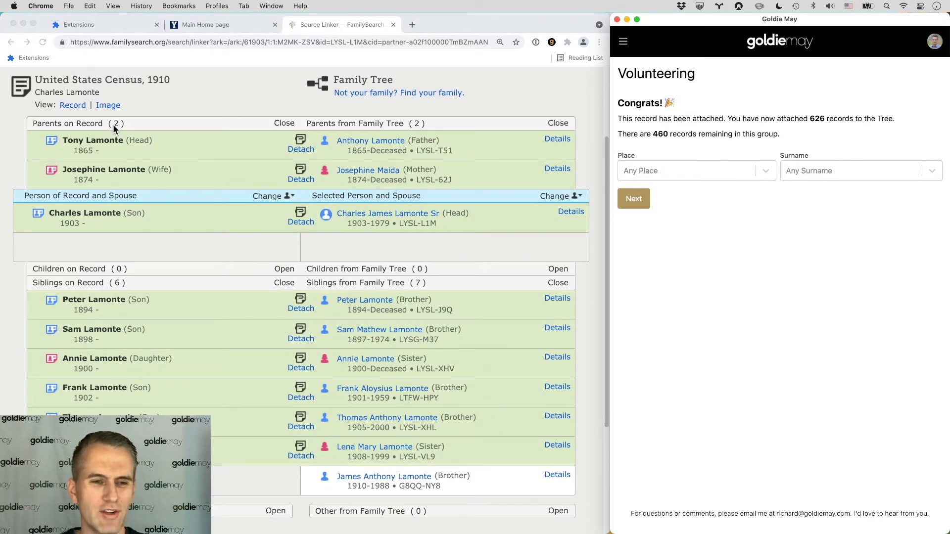
double_click(629, 102)
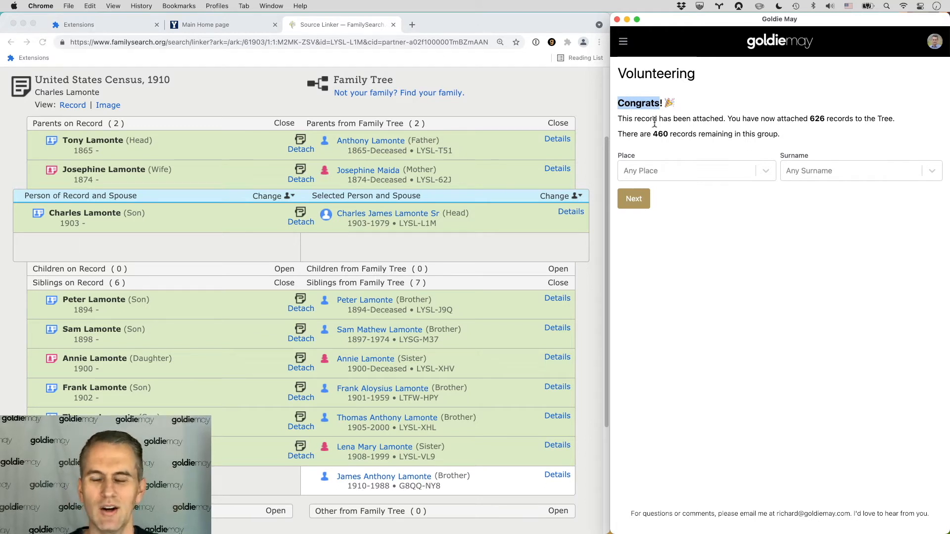
left_click(634, 199)
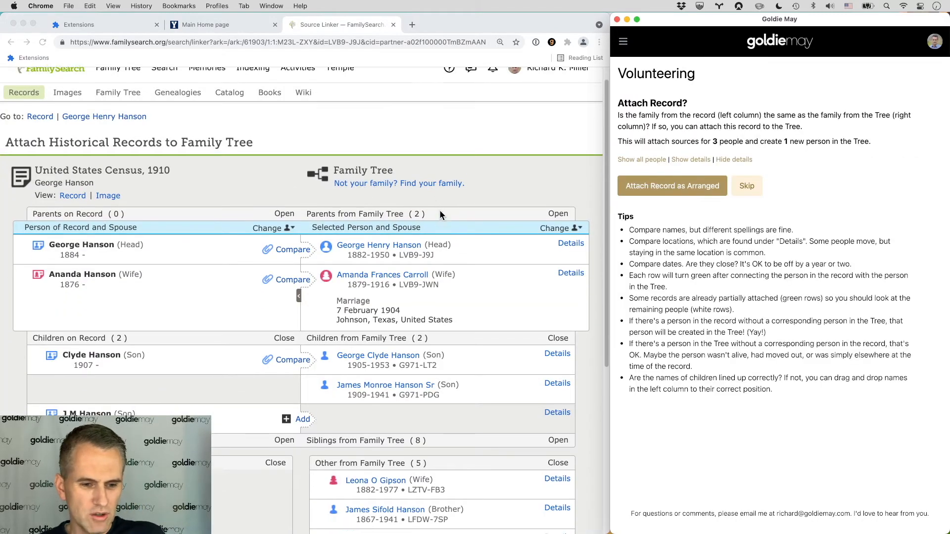
scroll(439, 210, "down", 5)
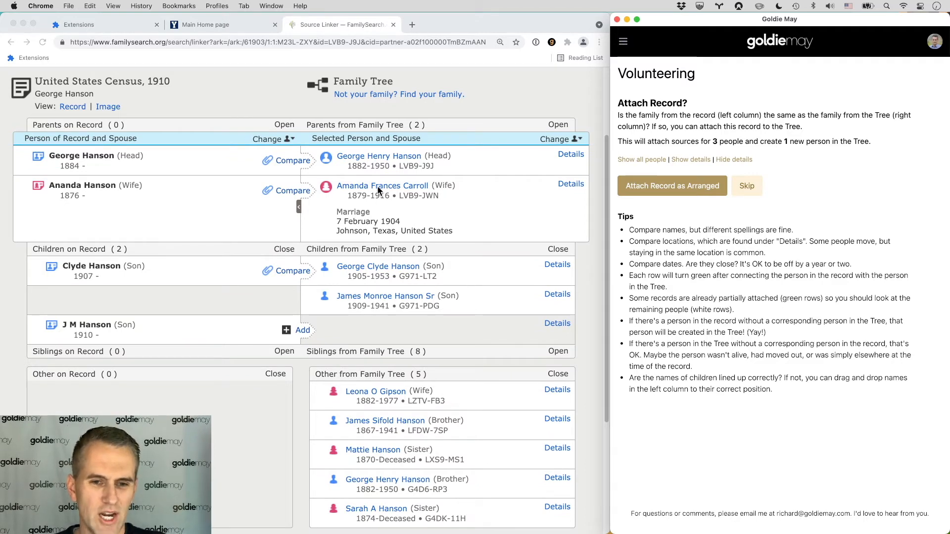
left_click(689, 161)
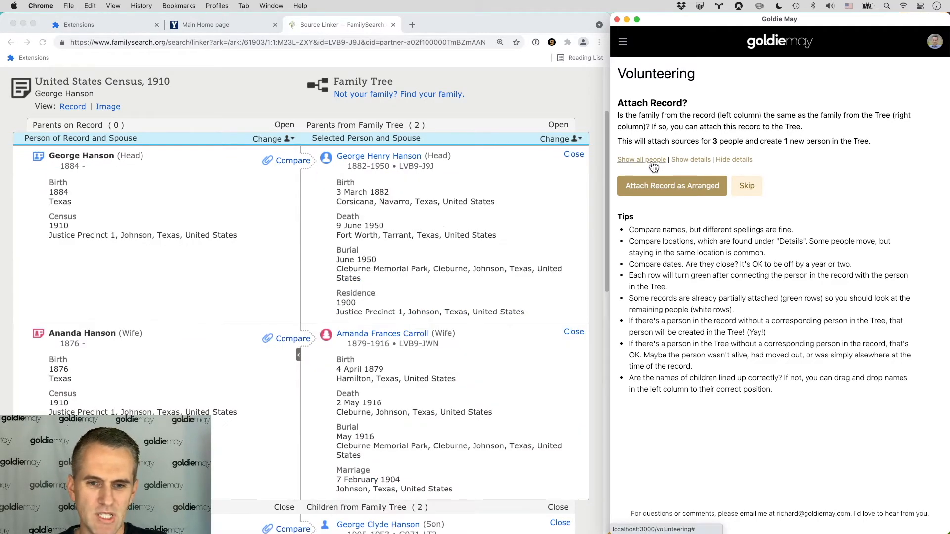
scroll(315, 213, "down", 2)
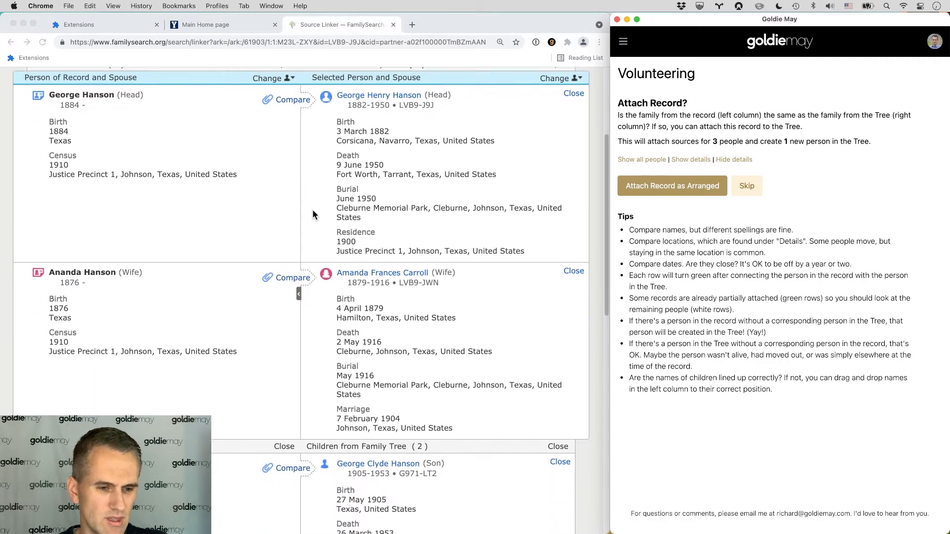
scroll(312, 215, "down", 1)
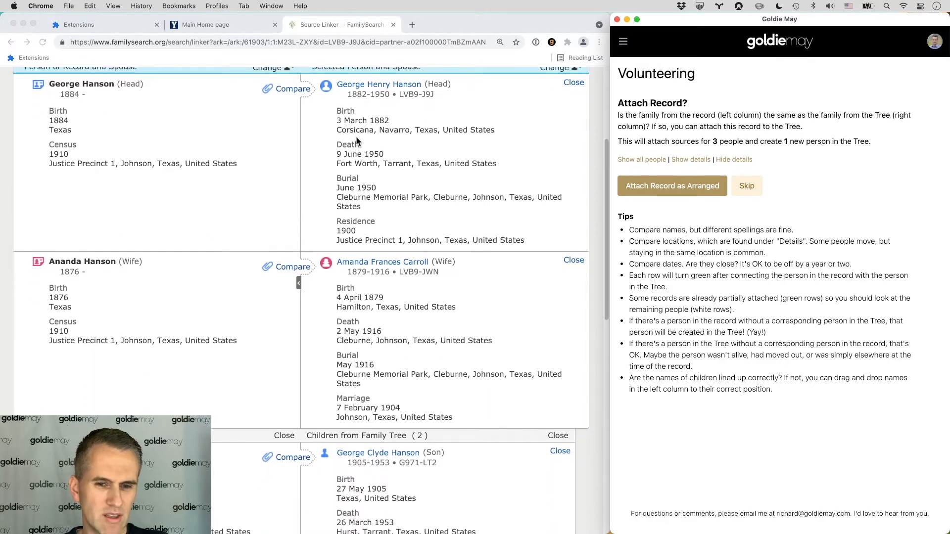
scroll(84, 121, "up", 1)
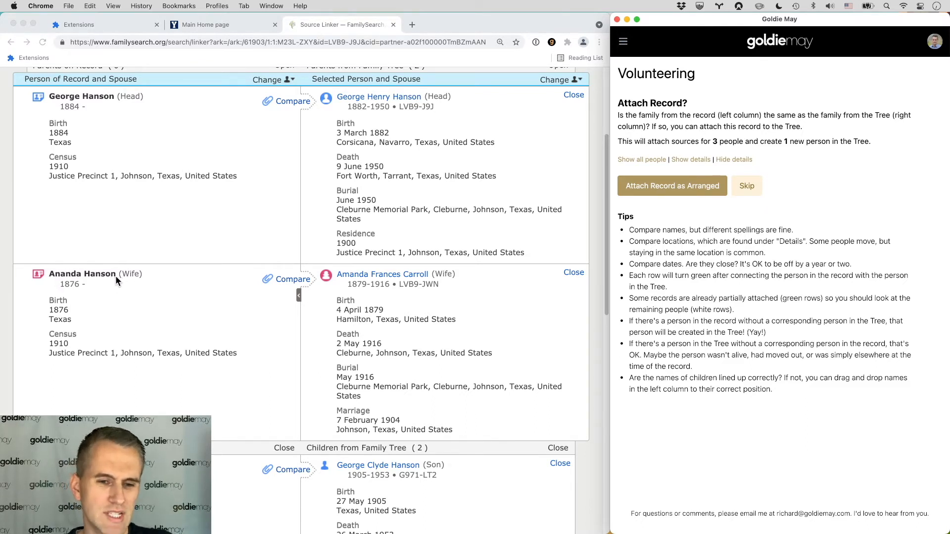
left_click(338, 281)
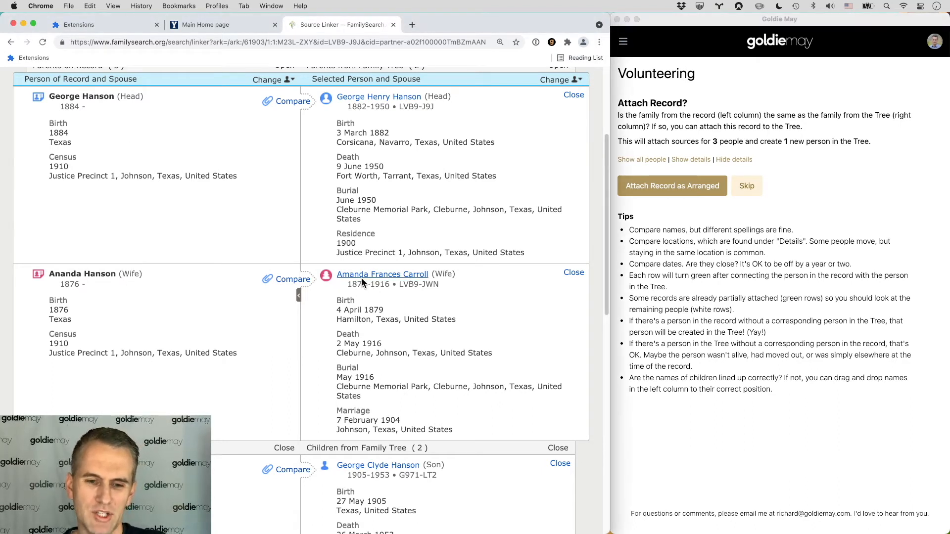
scroll(343, 289, "down", 2)
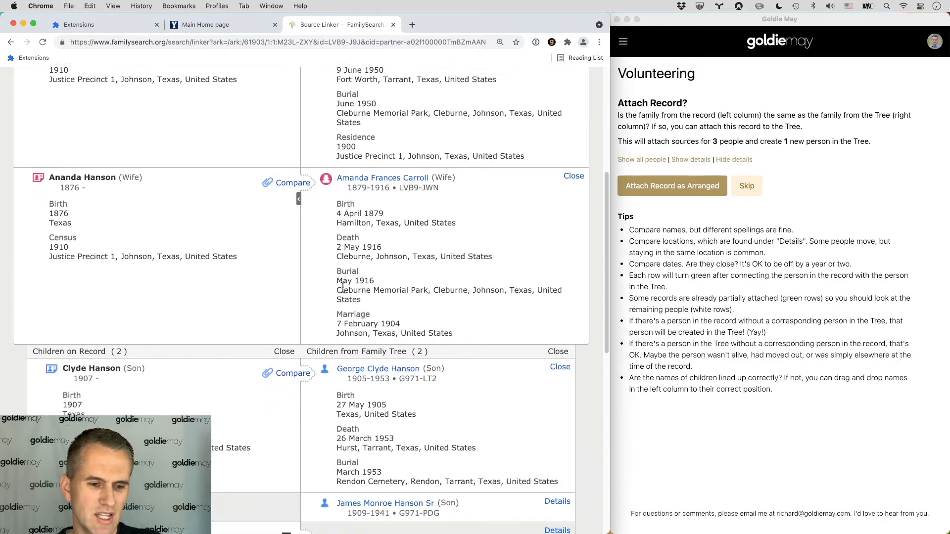
scroll(343, 287, "down", 1)
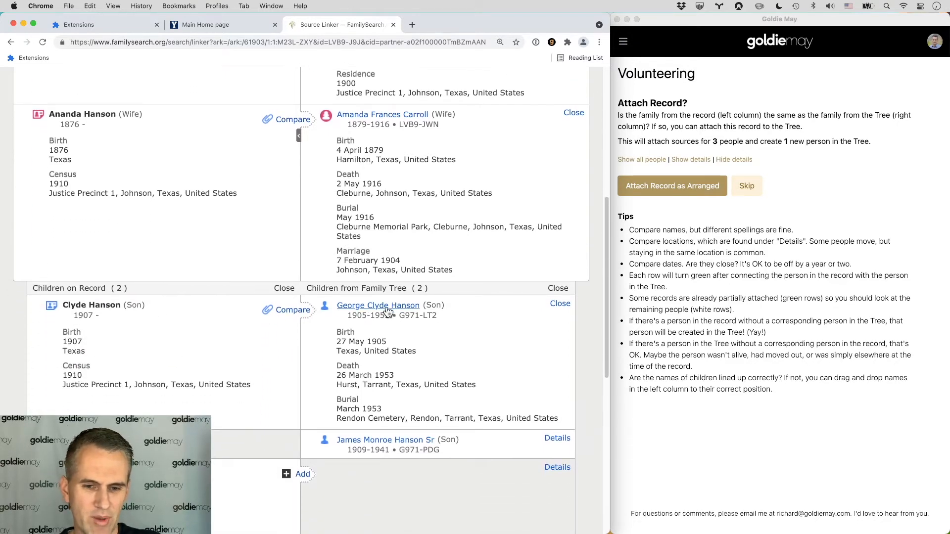
scroll(156, 319, "down", 3)
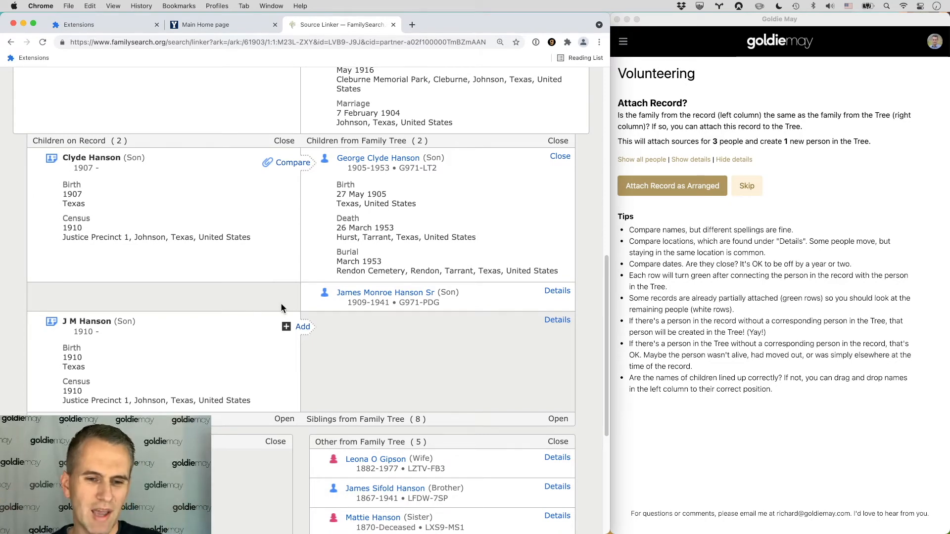
scroll(438, 200, "up", 3)
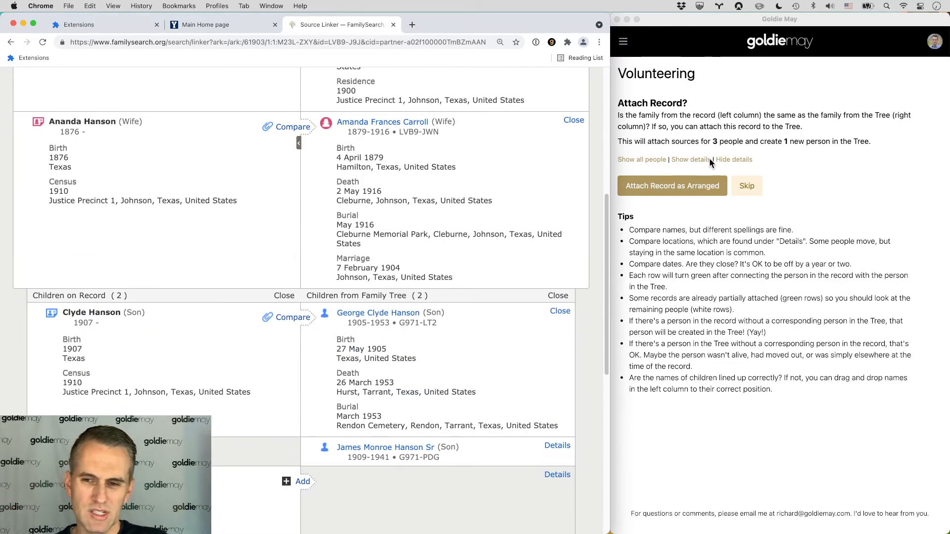
left_click(697, 157)
left_click(732, 159)
scroll(309, 183, "up", 4)
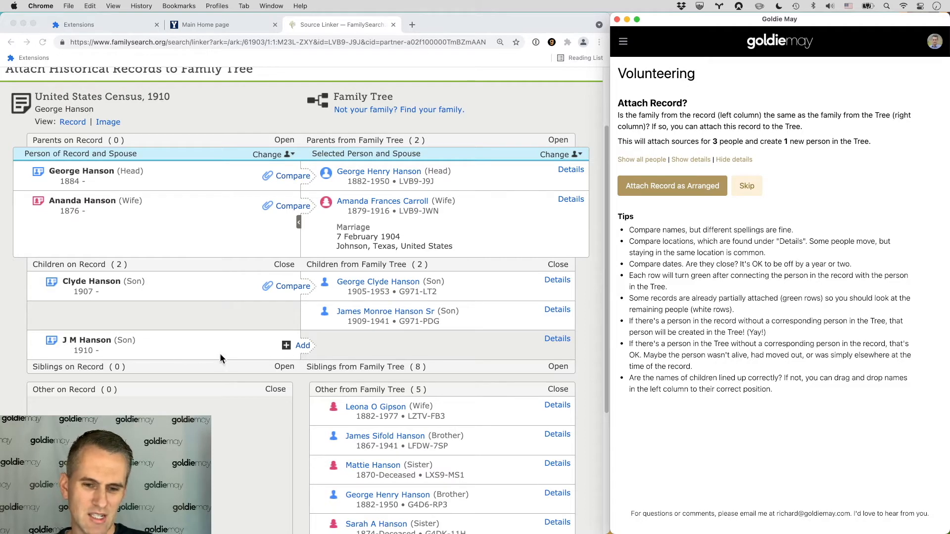
left_click(557, 339)
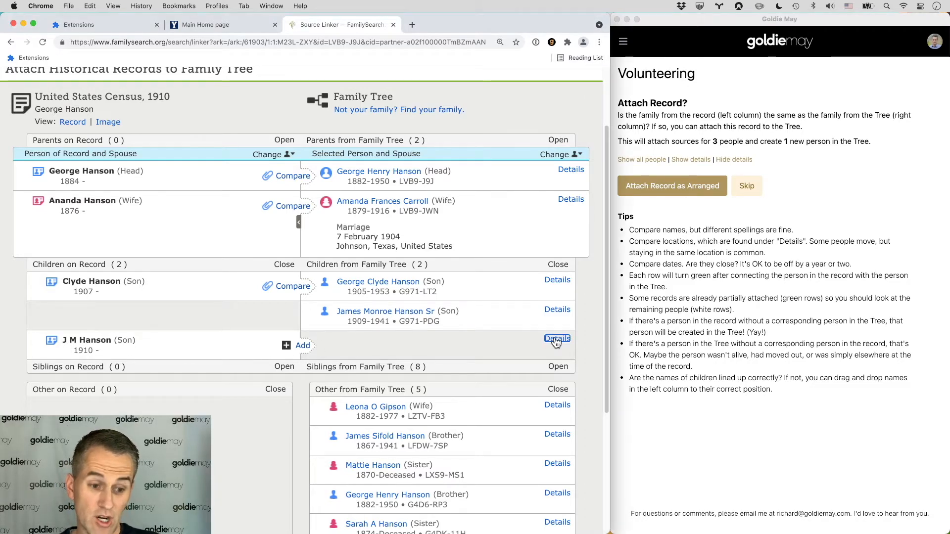
left_click(557, 311)
scroll(452, 320, "down", 3)
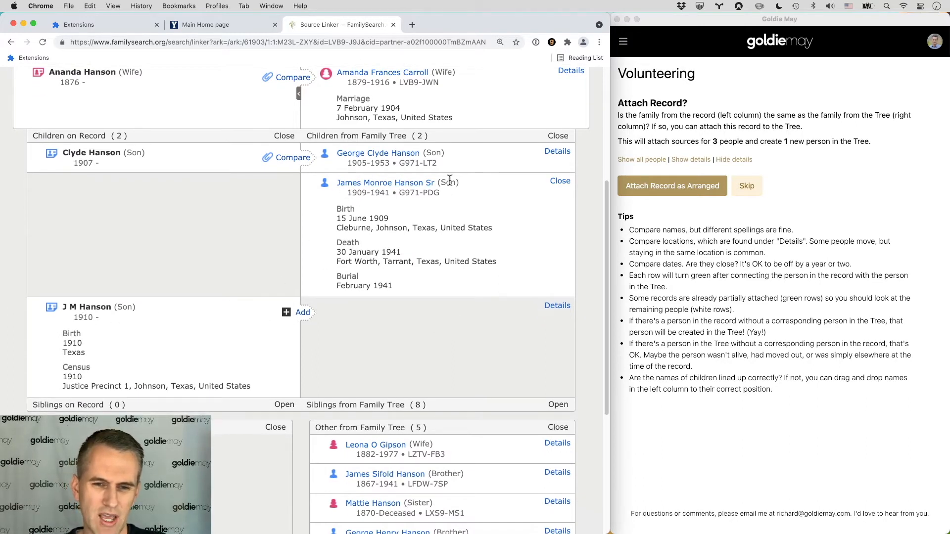
left_click_drag(187, 325, 171, 209)
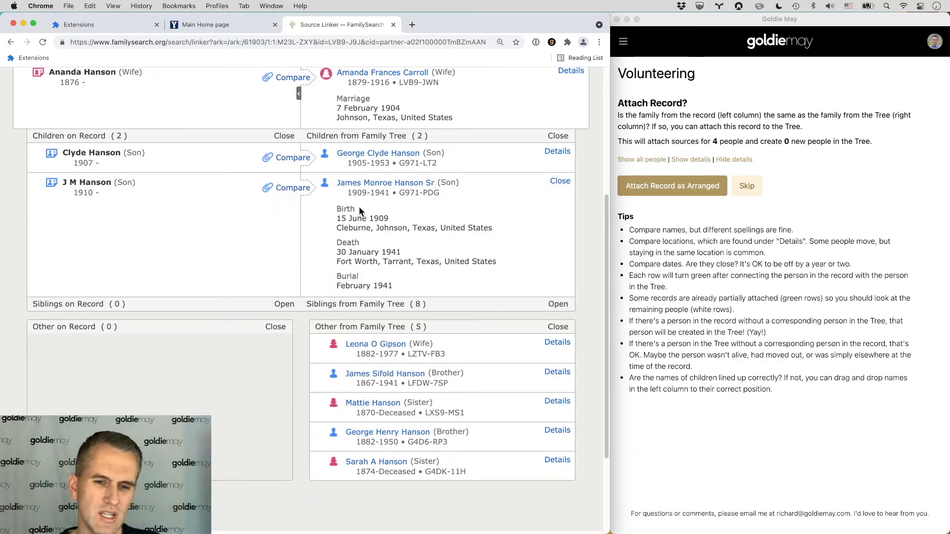
left_click_drag(234, 193, 205, 300)
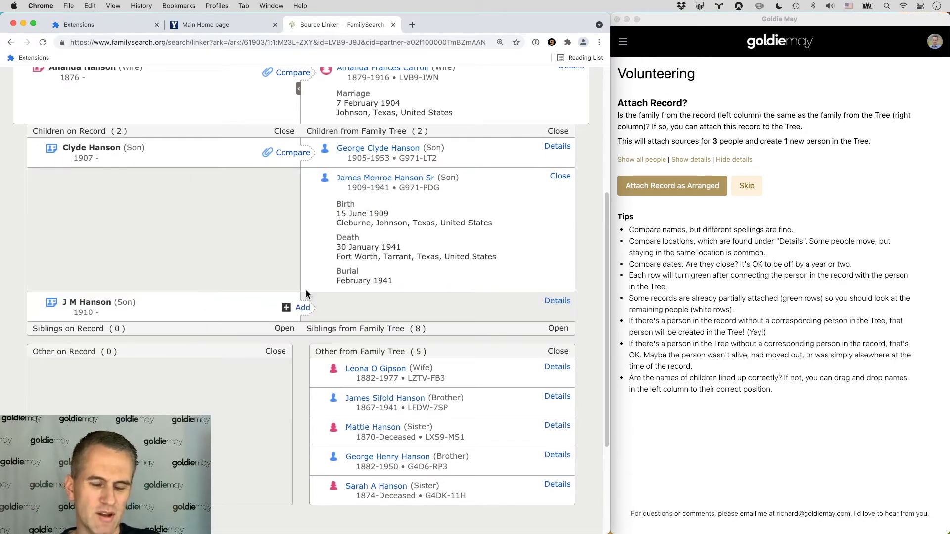
left_click_drag(206, 303, 204, 231)
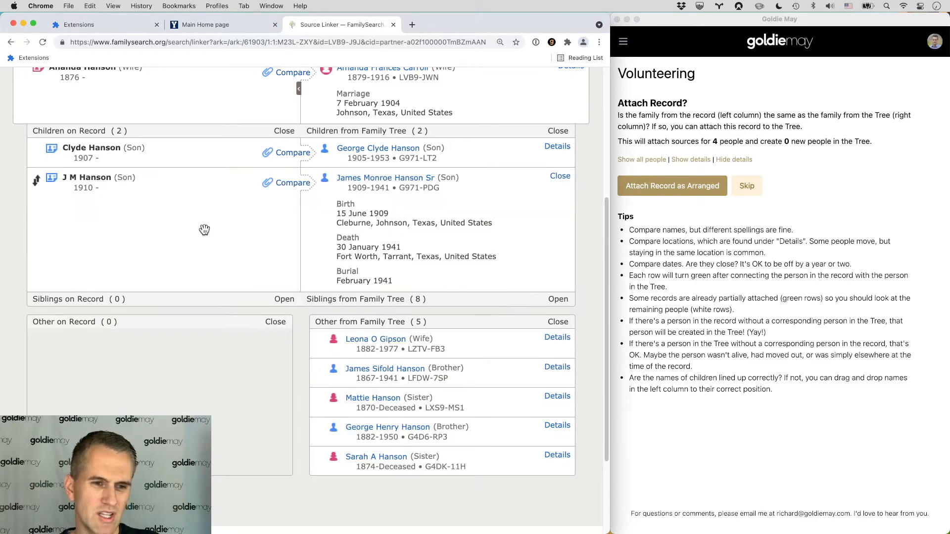
Step: Attach the Hanson family record as arranged
scroll(496, 226, "up", 3)
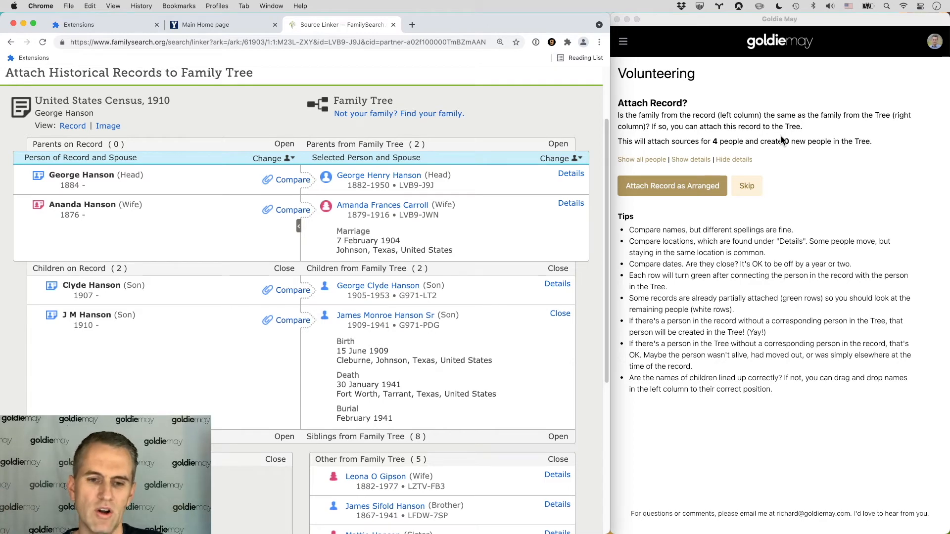
left_click(642, 193)
left_click(668, 192)
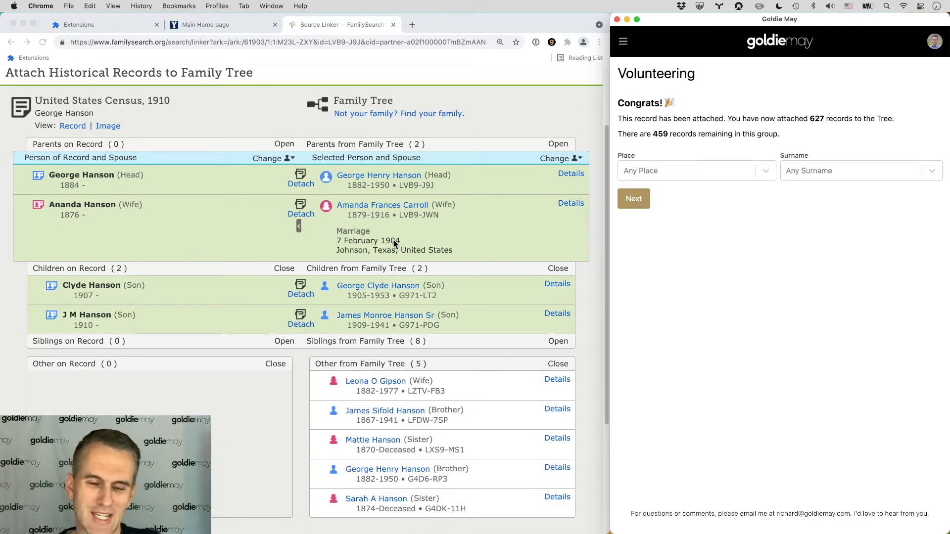
left_click(635, 200)
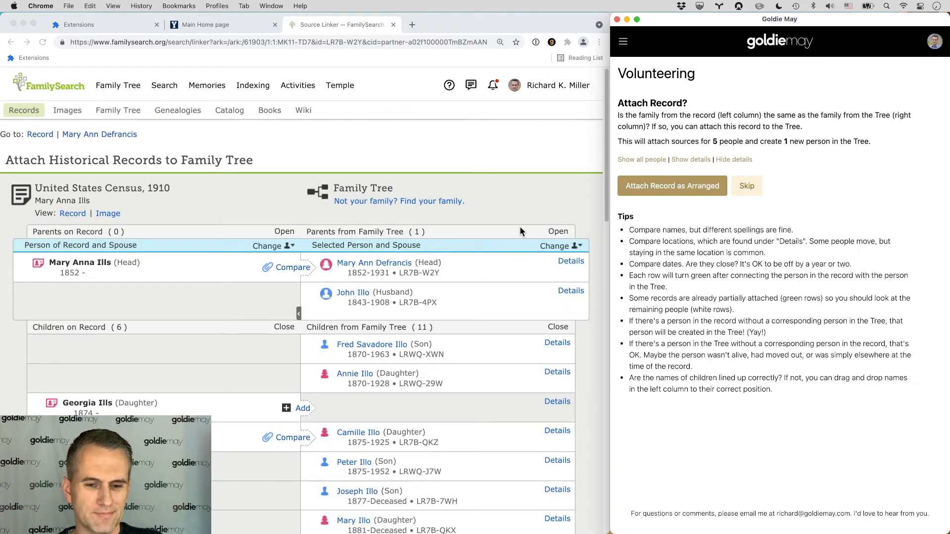
scroll(462, 228, "down", 1)
scroll(461, 227, "down", 2)
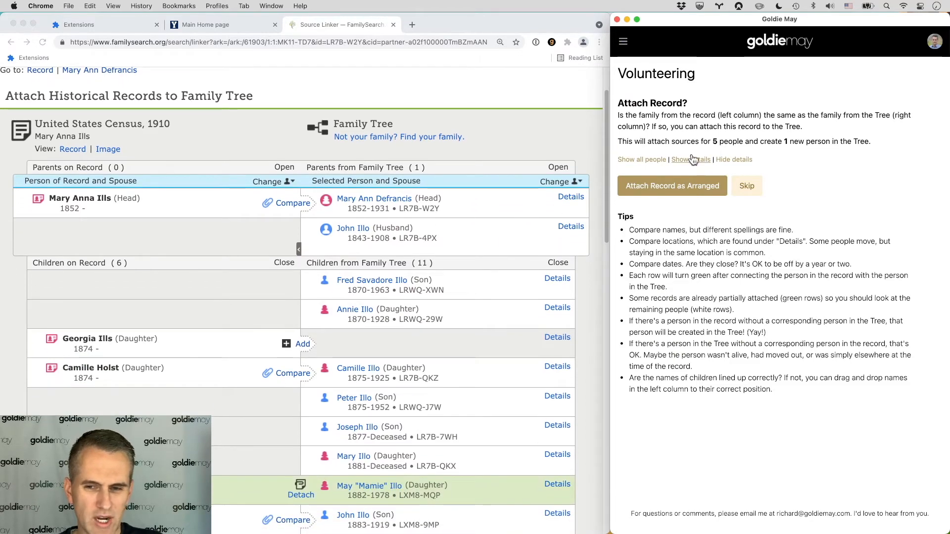
left_click(652, 162)
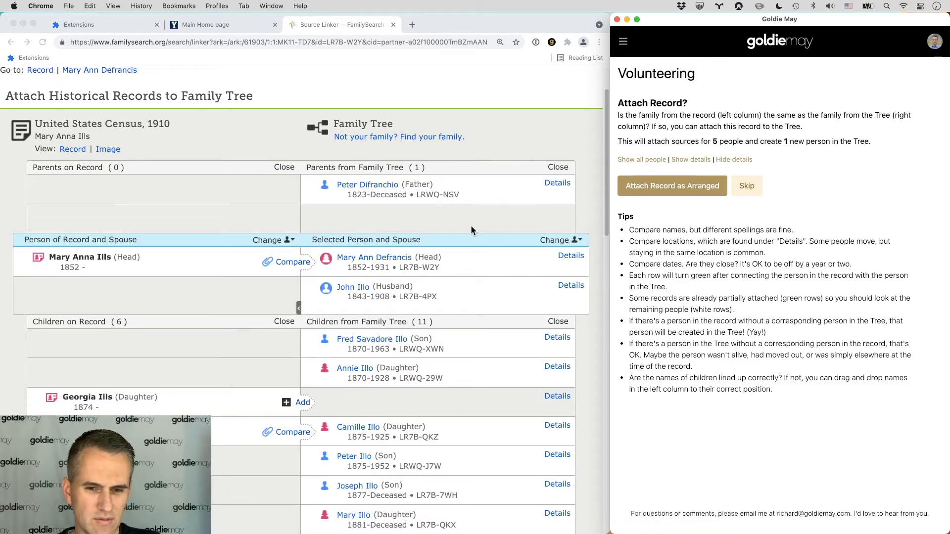
scroll(408, 202, "down", 3)
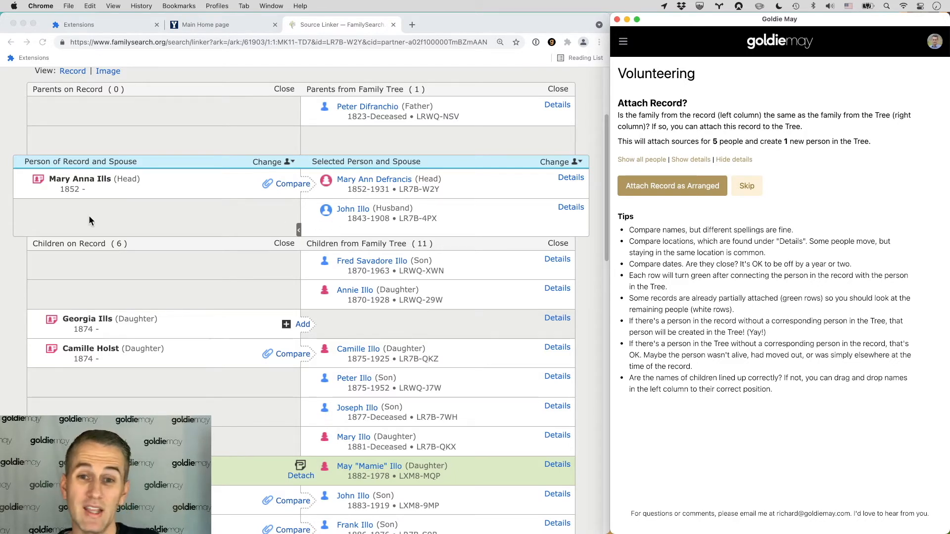
scroll(89, 220, "up", 2)
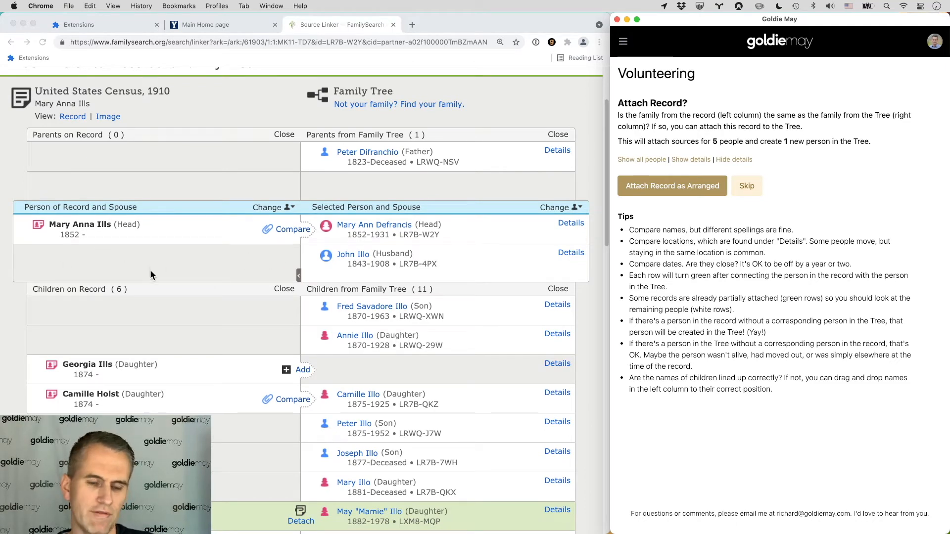
left_click(366, 231)
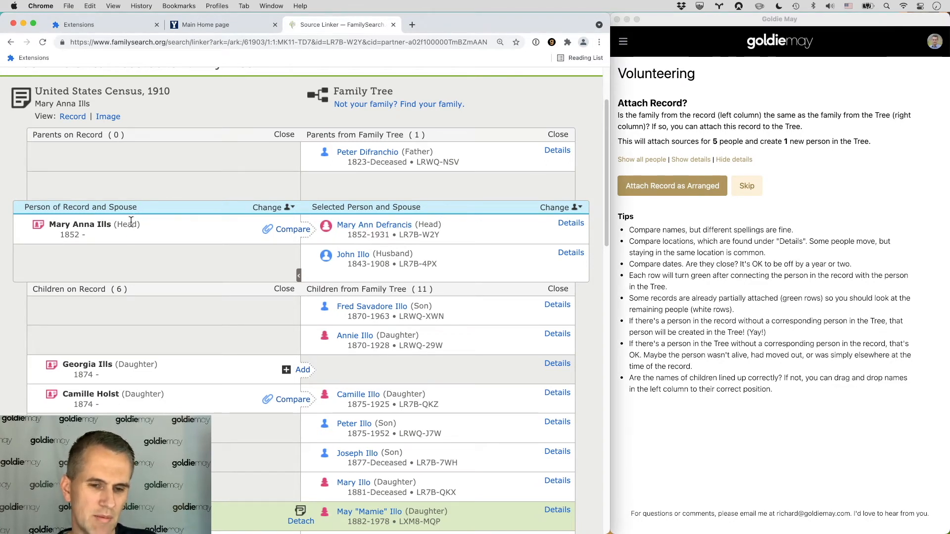
scroll(142, 227, "down", 5)
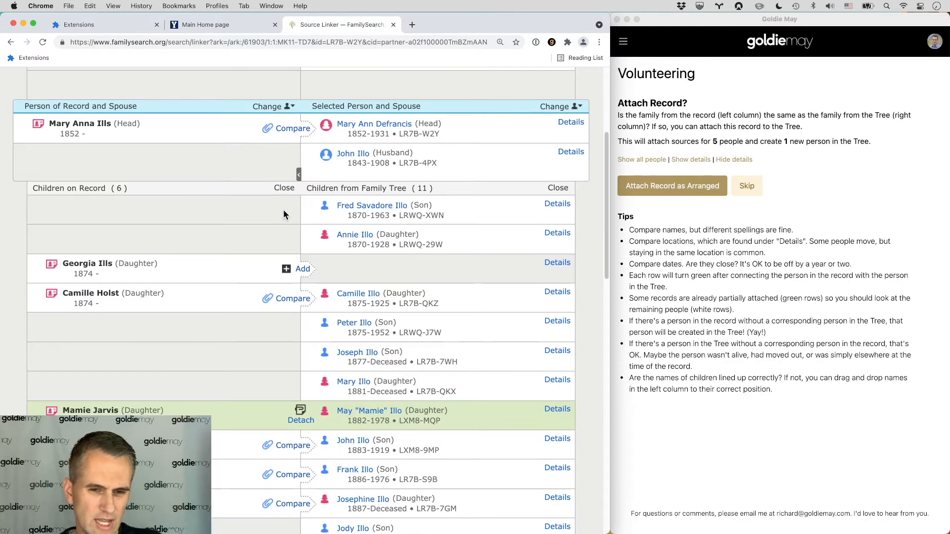
scroll(267, 212, "down", 2)
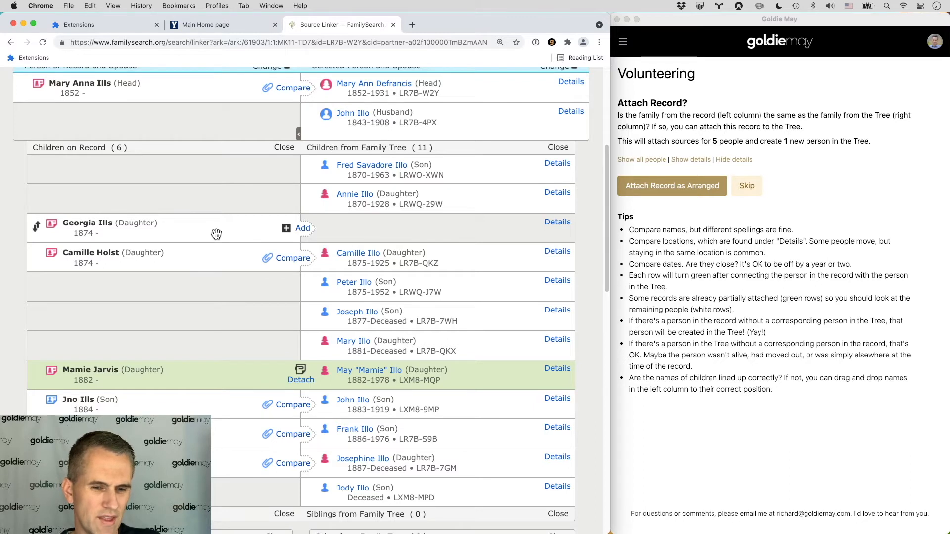
scroll(218, 235, "down", 1)
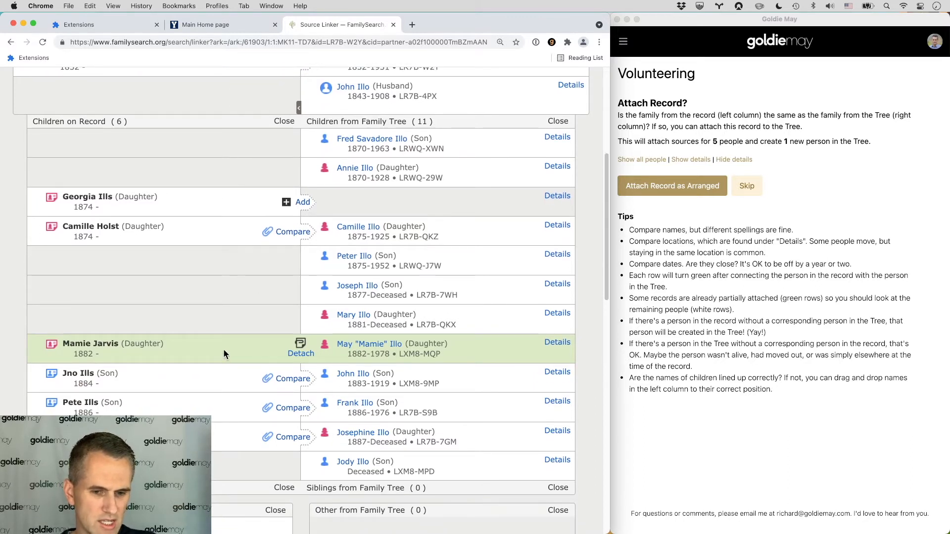
scroll(243, 347, "down", 1)
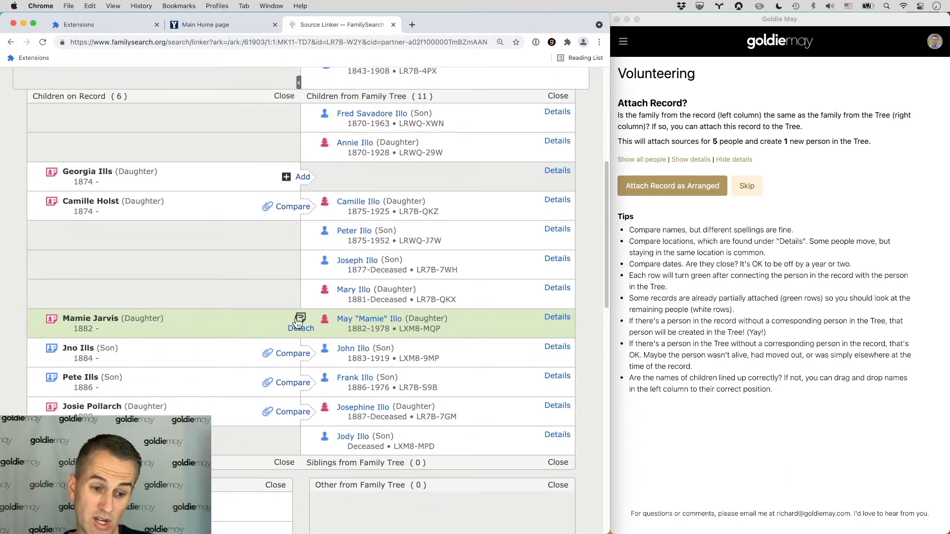
scroll(259, 325, "down", 4)
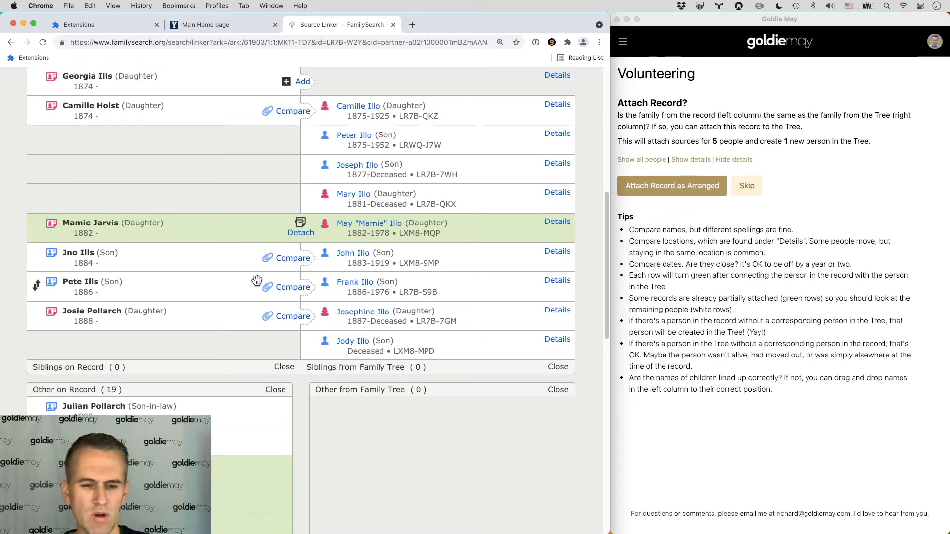
left_click(559, 281)
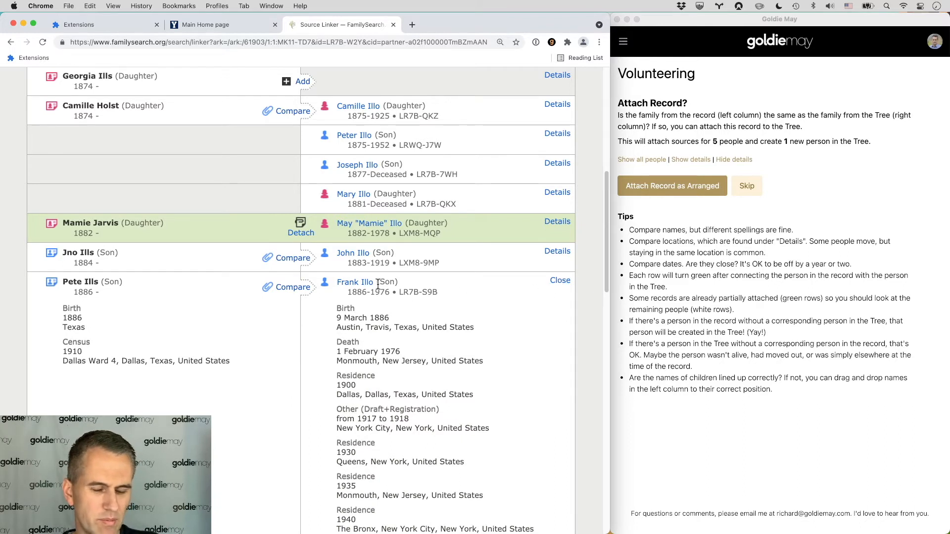
left_click(564, 281)
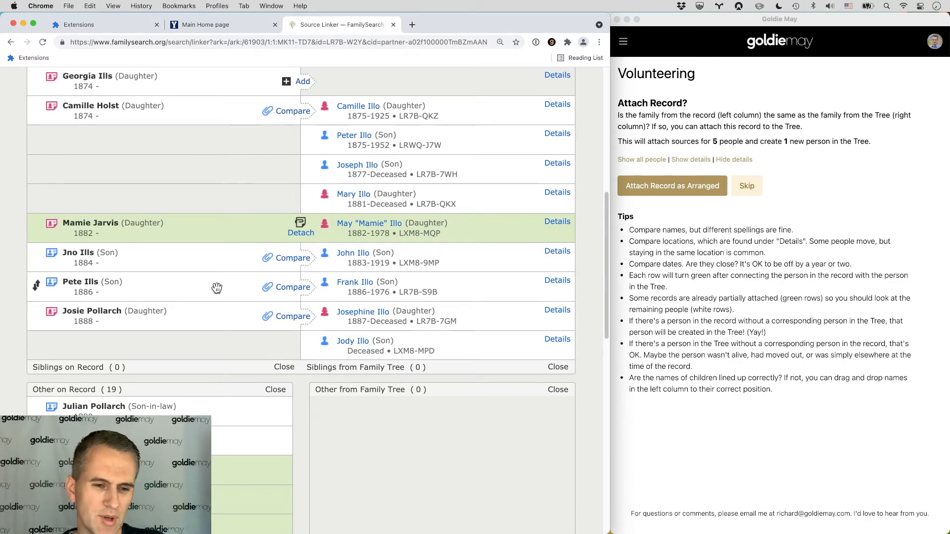
left_click_drag(216, 287, 189, 305)
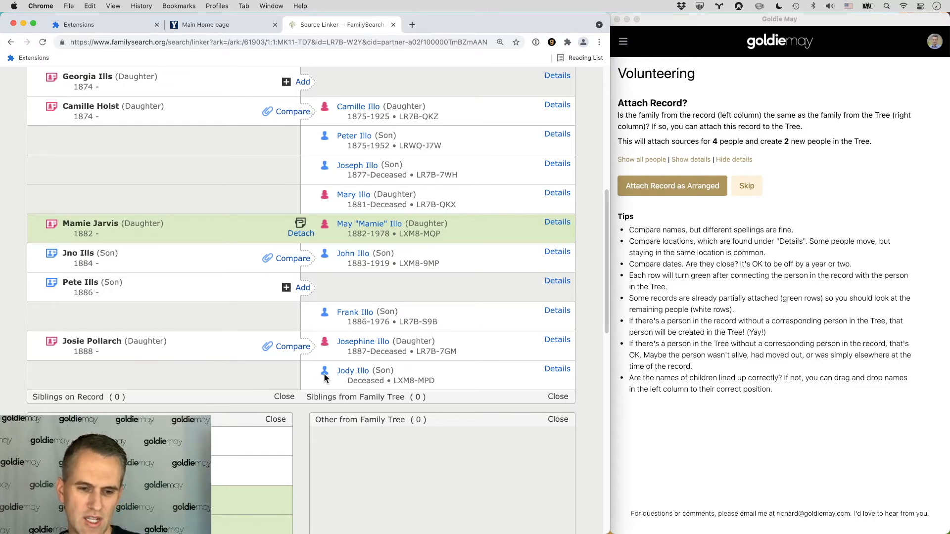
scroll(282, 363, "down", 3)
scroll(296, 341, "down", 5)
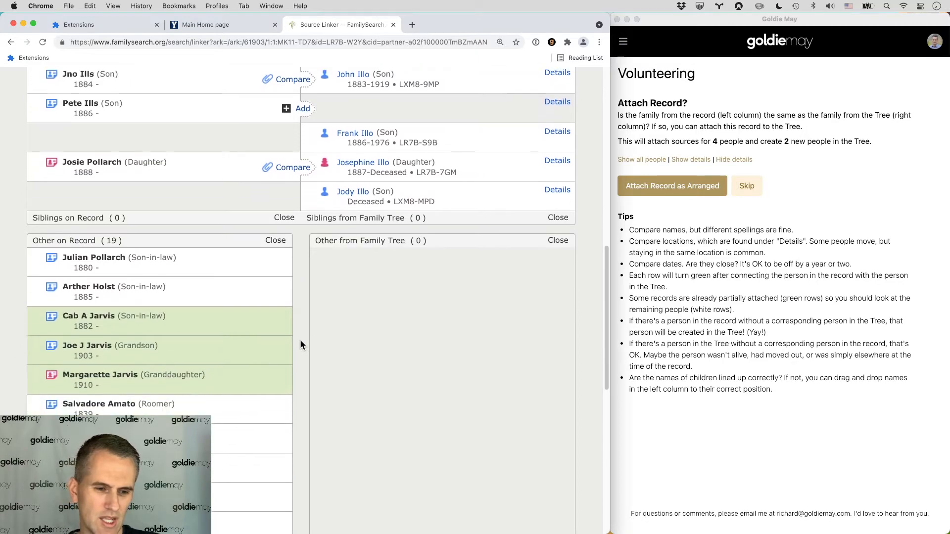
scroll(299, 340, "up", 10)
scroll(390, 303, "up", 8)
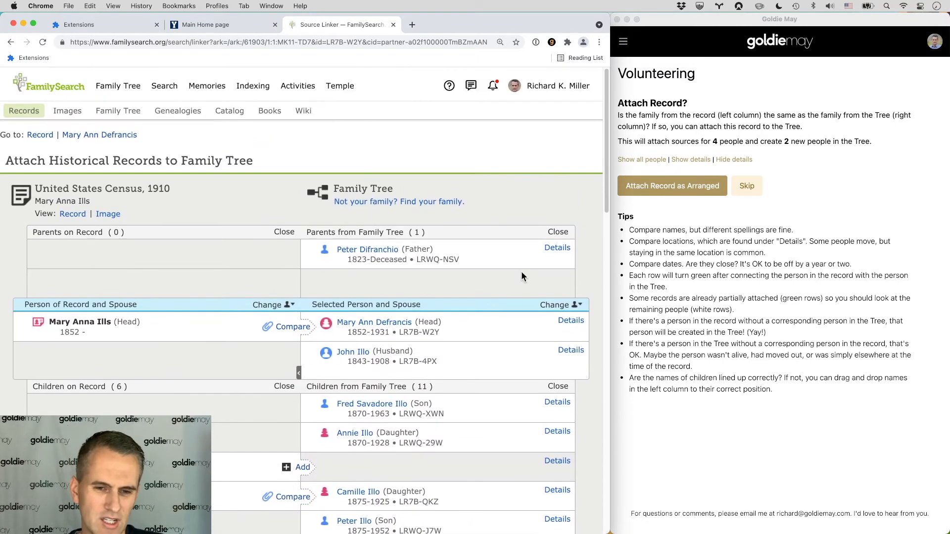
Step: Attach the Ills family record as arranged
left_click(672, 191)
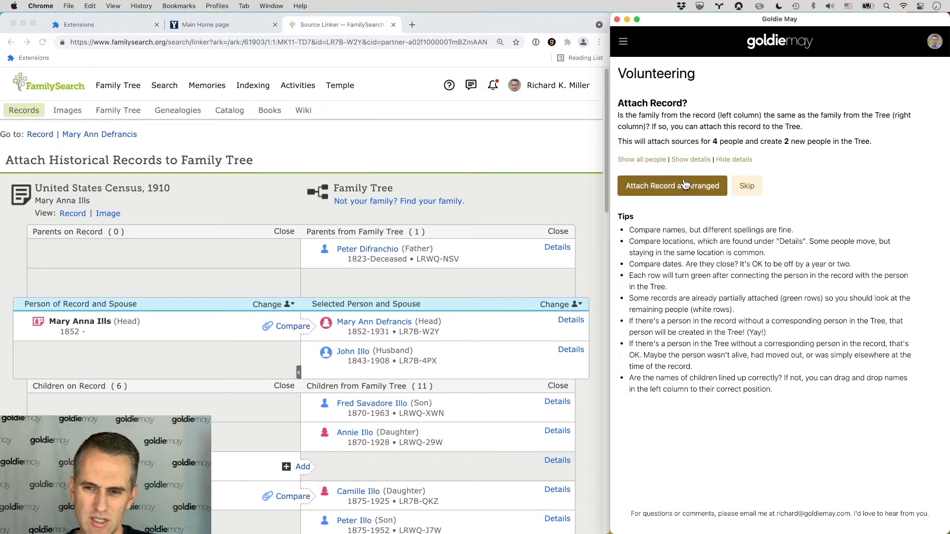
left_click(686, 185)
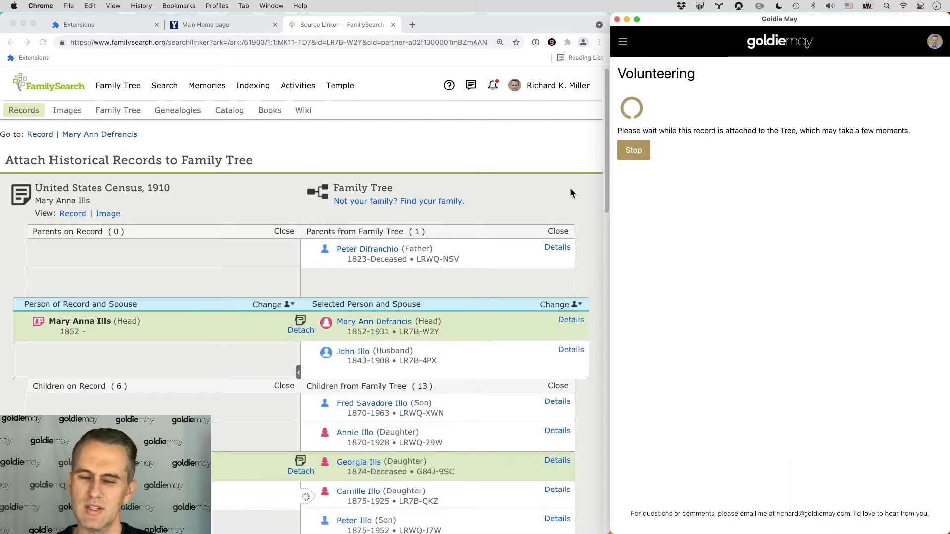
scroll(500, 238, "down", 7)
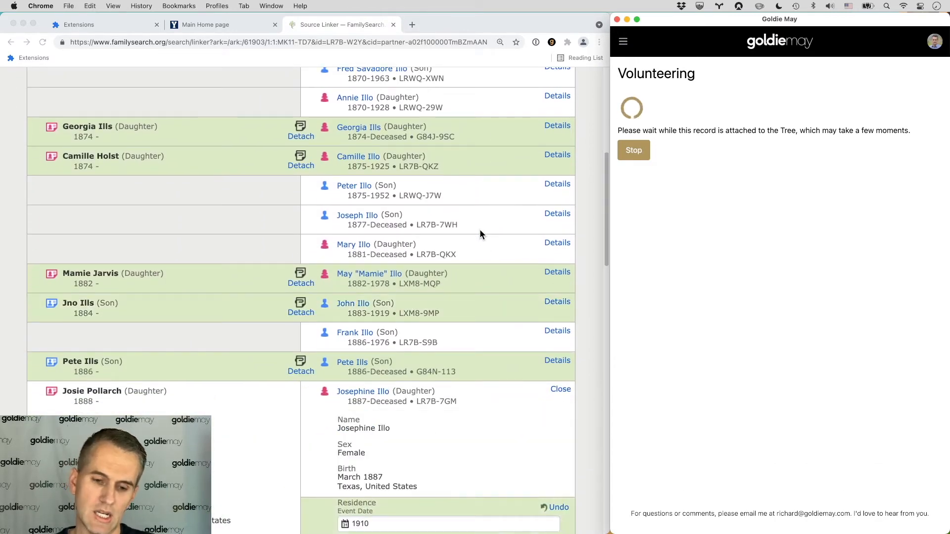
scroll(478, 231, "down", 1)
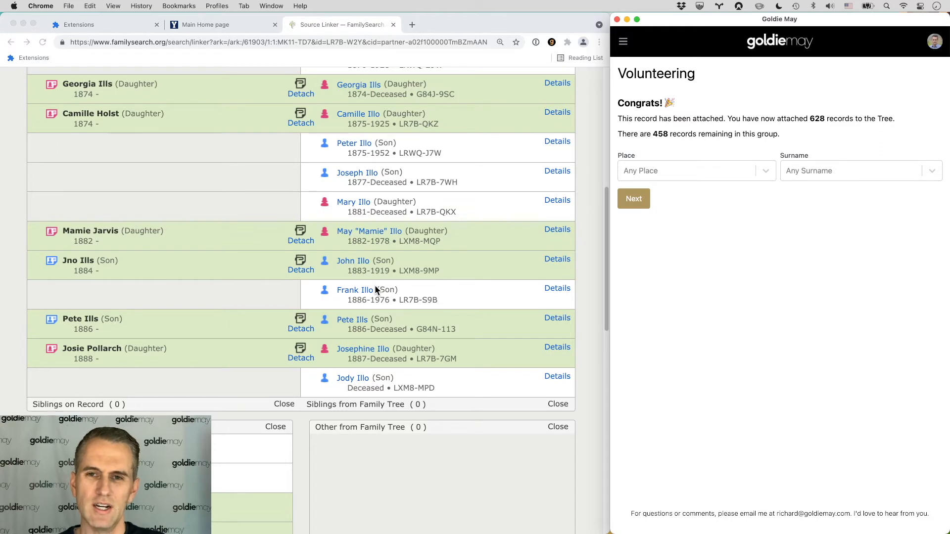
scroll(375, 286, "up", 10)
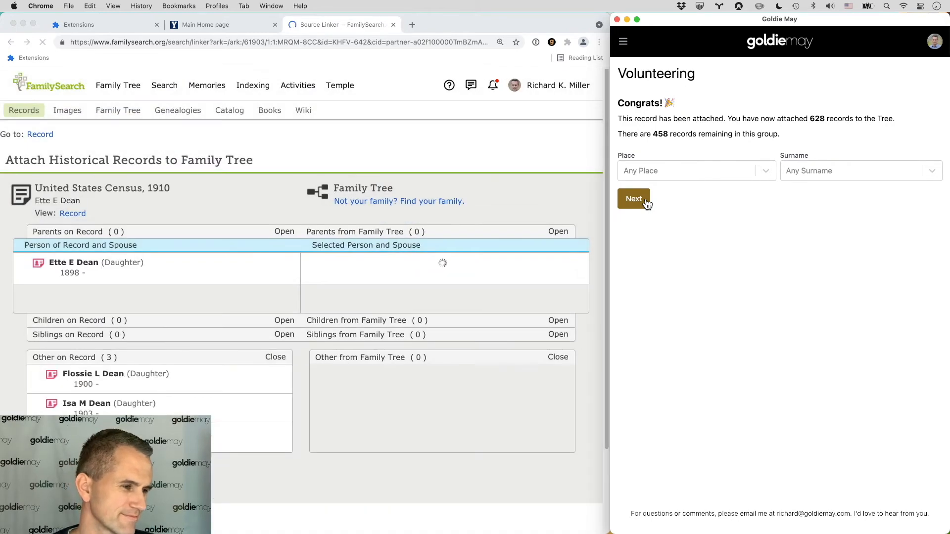
left_click(647, 203)
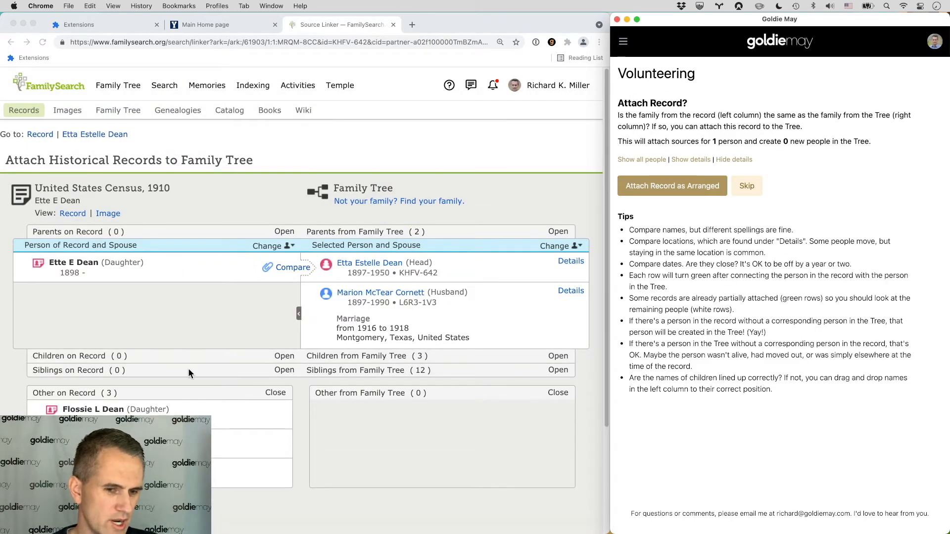
left_click(570, 262)
scroll(246, 321, "down", 5)
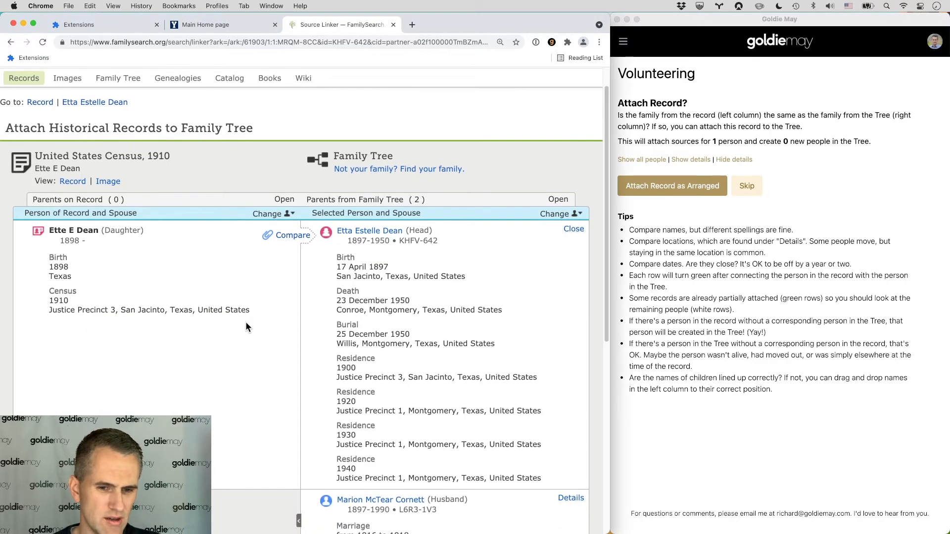
scroll(433, 306, "down", 3)
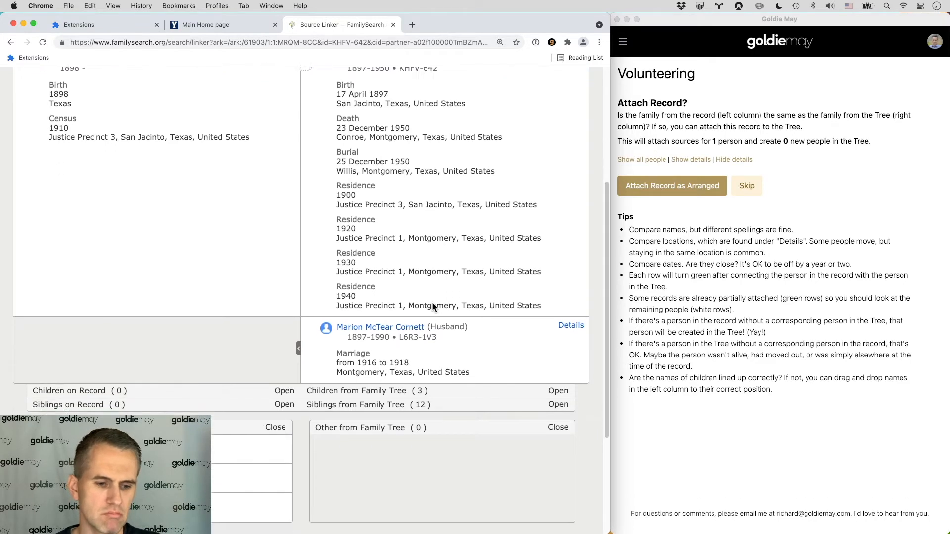
scroll(435, 307, "up", 10)
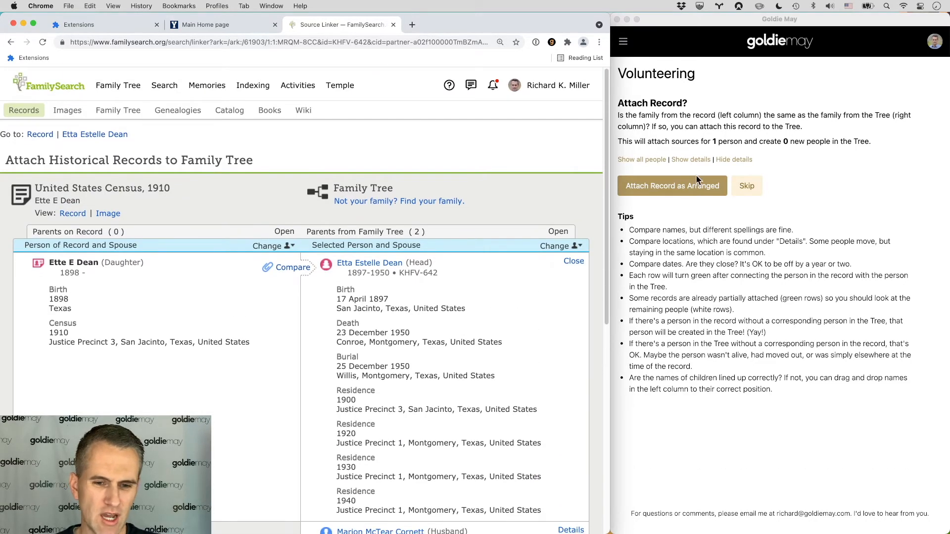
left_click(660, 191)
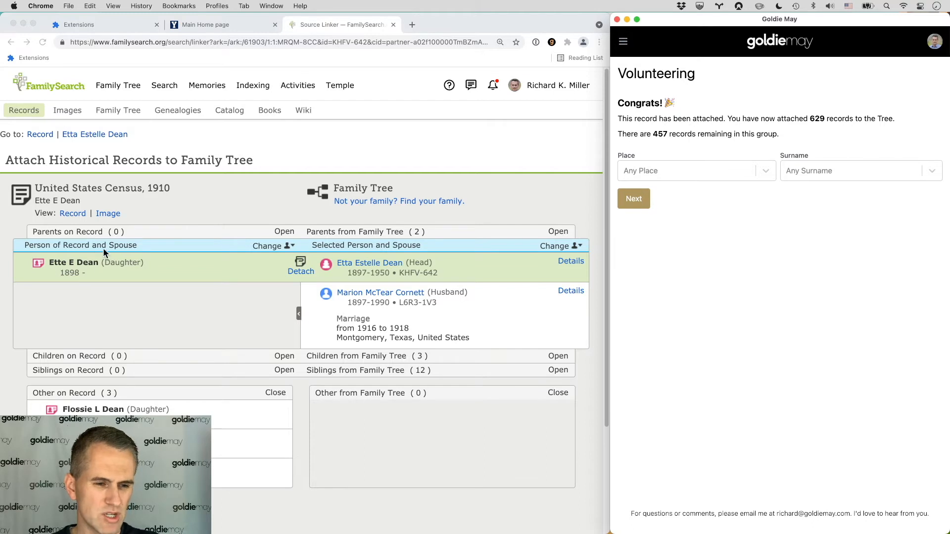
scroll(63, 375, "down", 1)
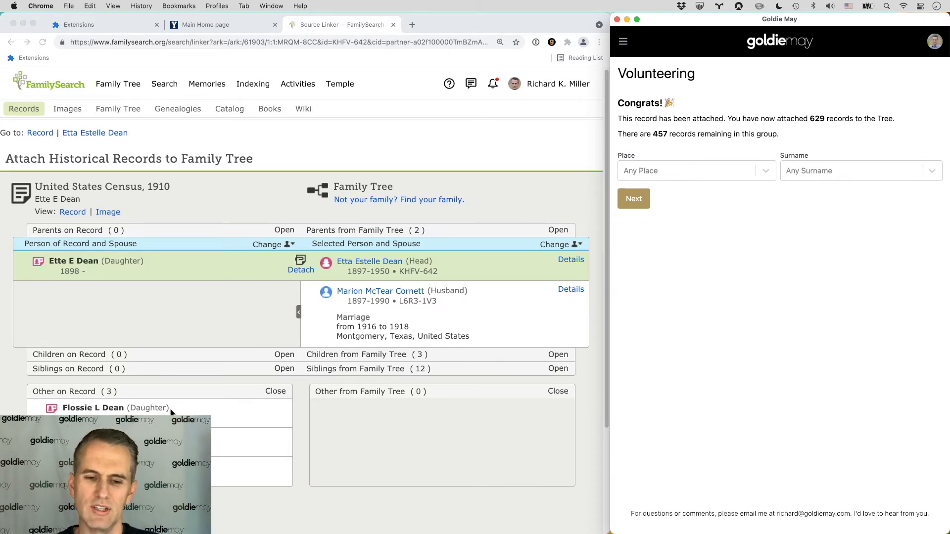
scroll(171, 412, "up", 1)
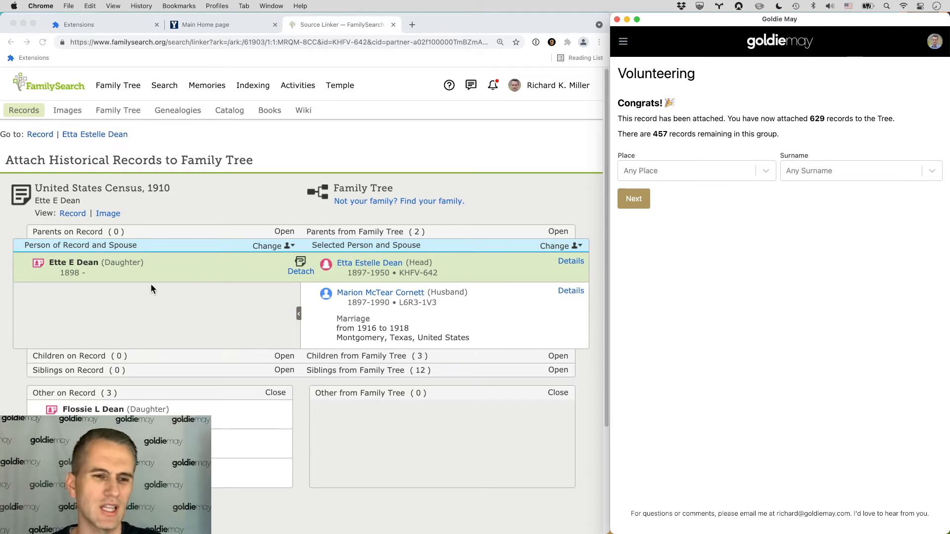
left_click(108, 218)
left_click(109, 217)
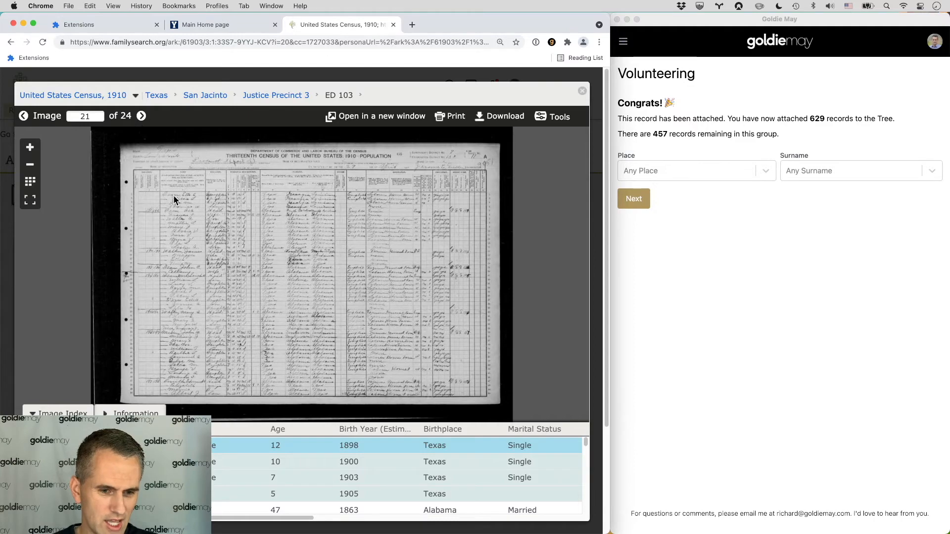
scroll(174, 198, "up", 1)
scroll(174, 200, "up", 5)
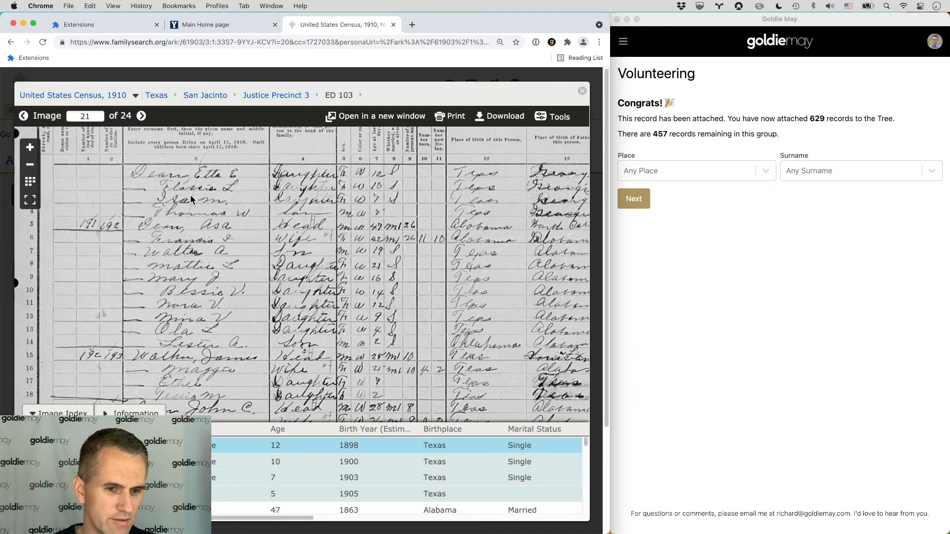
left_click_drag(182, 177, 198, 189)
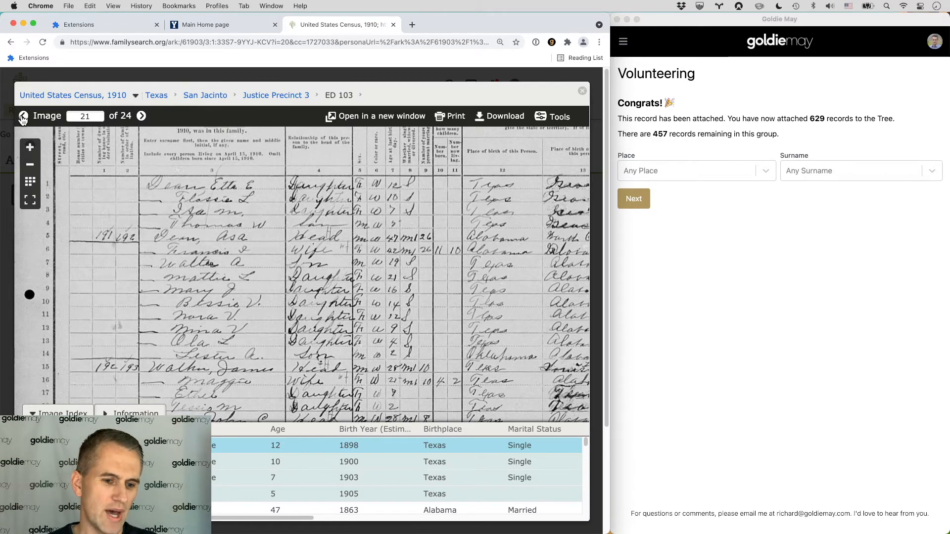
left_click(23, 116)
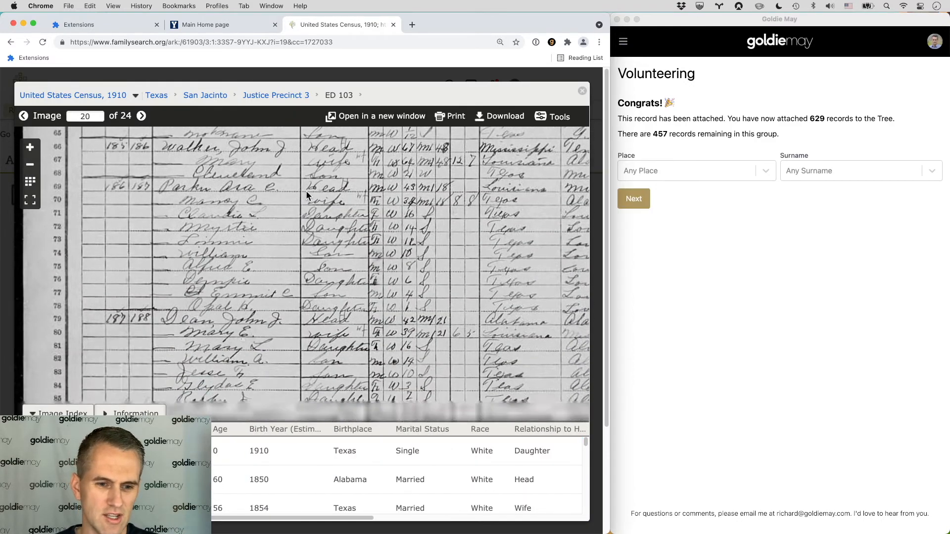
left_click_drag(311, 247, 322, 33)
scroll(204, 163, "up", 3)
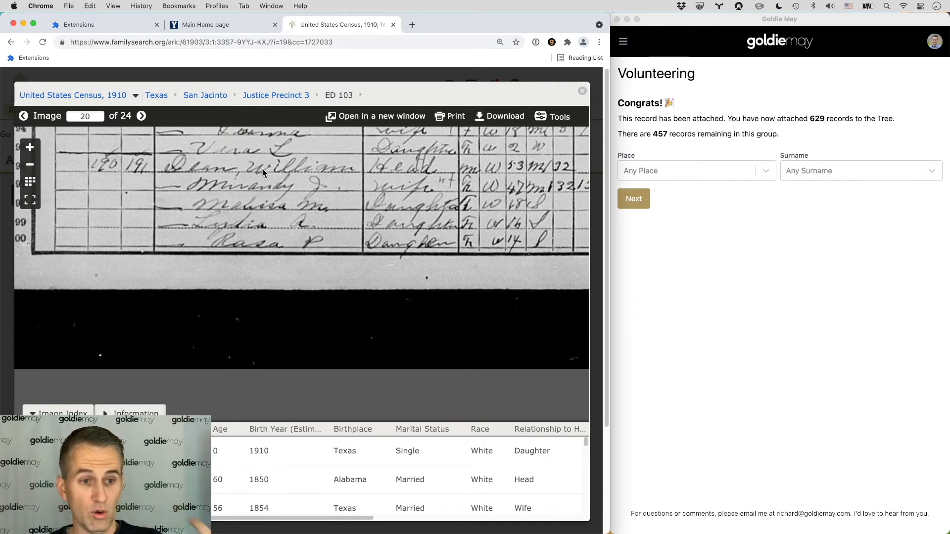
left_click(583, 91)
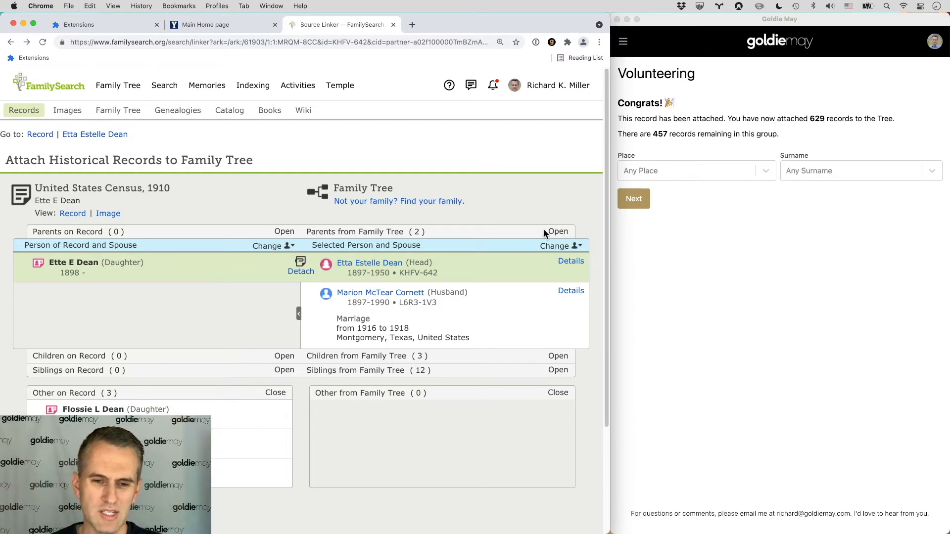
left_click(558, 232)
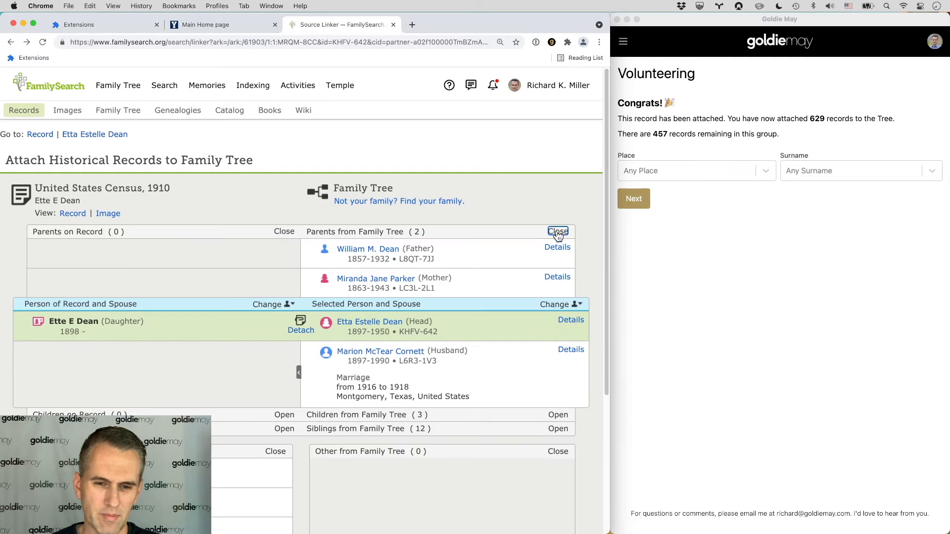
scroll(436, 272, "down", 2)
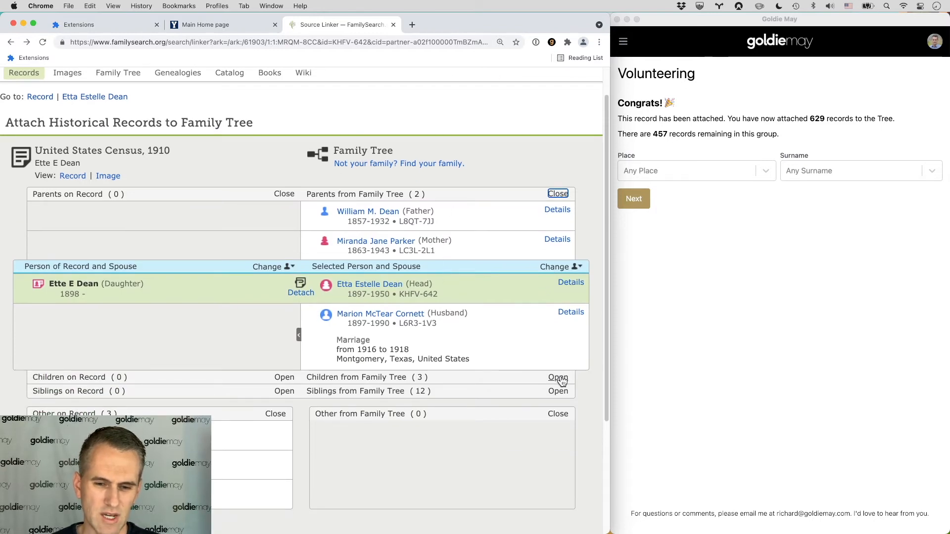
left_click(558, 378)
left_click(558, 480)
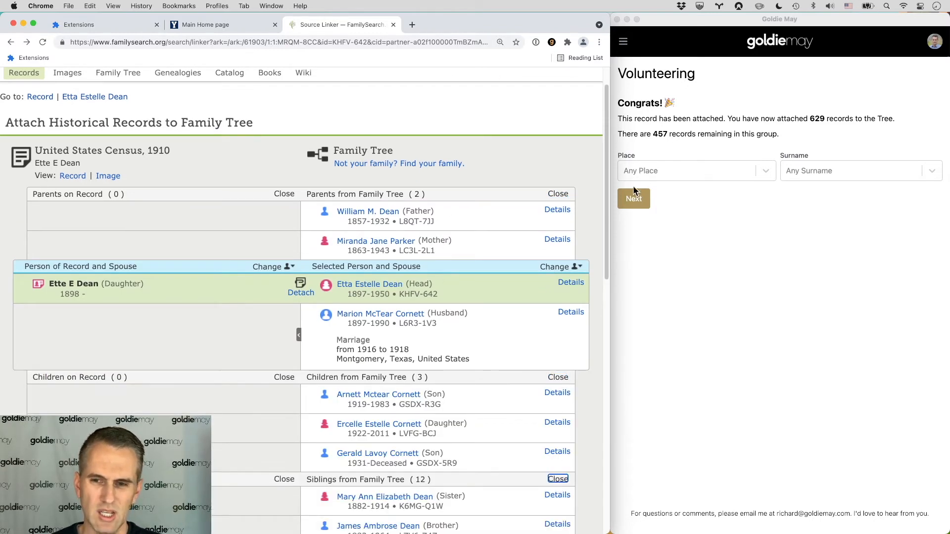
scroll(556, 153, "down", 5)
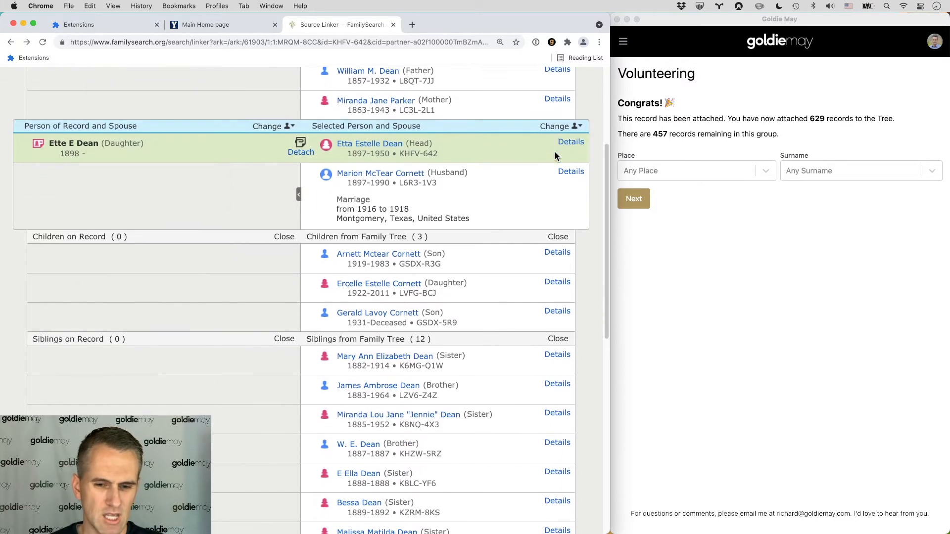
scroll(551, 157, "down", 3)
scroll(551, 158, "up", 3)
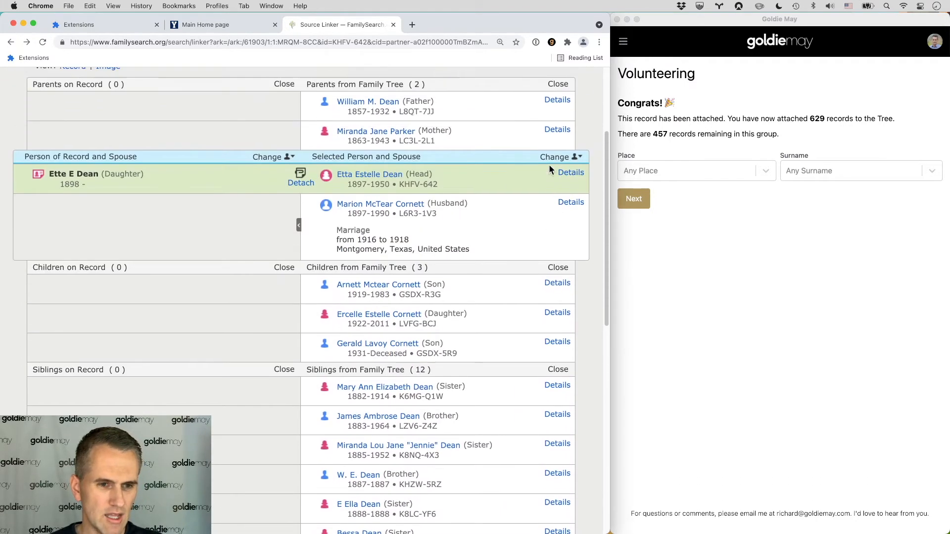
scroll(552, 158, "down", 8)
scroll(219, 282, "up", 3)
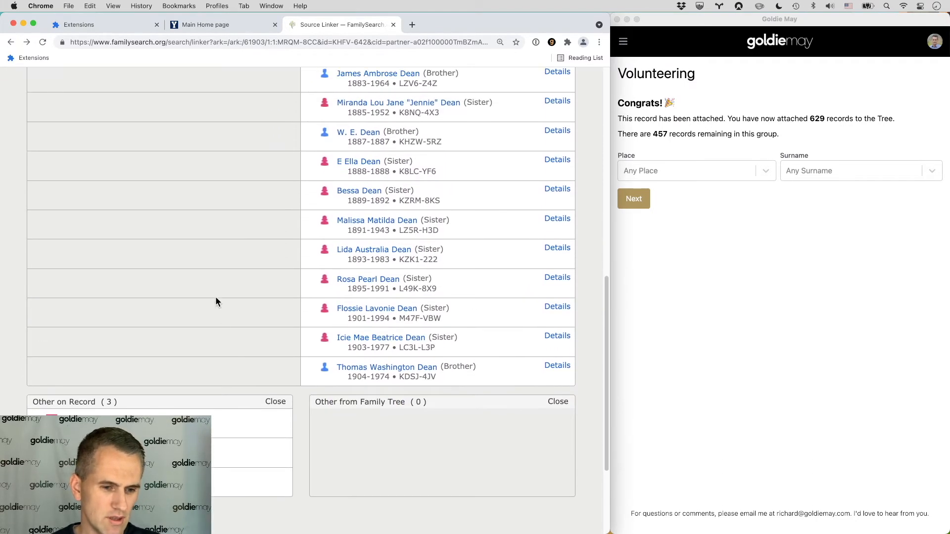
scroll(193, 413, "up", 1)
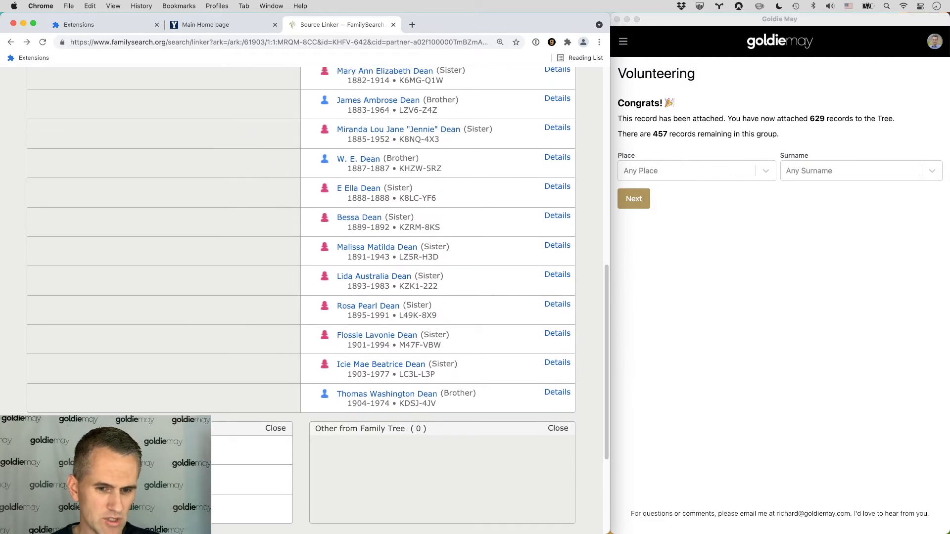
left_click_drag(188, 447, 188, 281)
scroll(186, 349, "down", 2)
left_click_drag(204, 365, 216, 310)
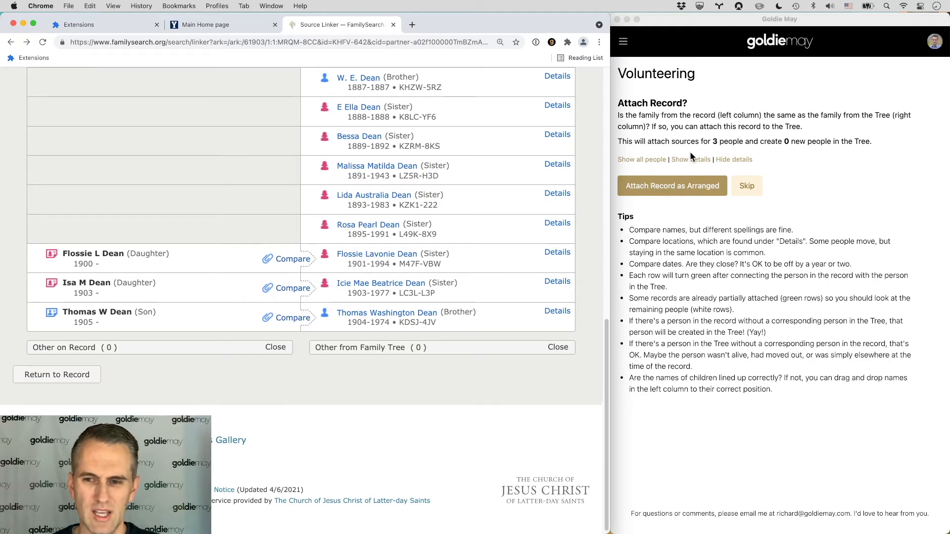
Step: Attach the Dean sibling records as arranged and review the attached household
left_click(658, 185)
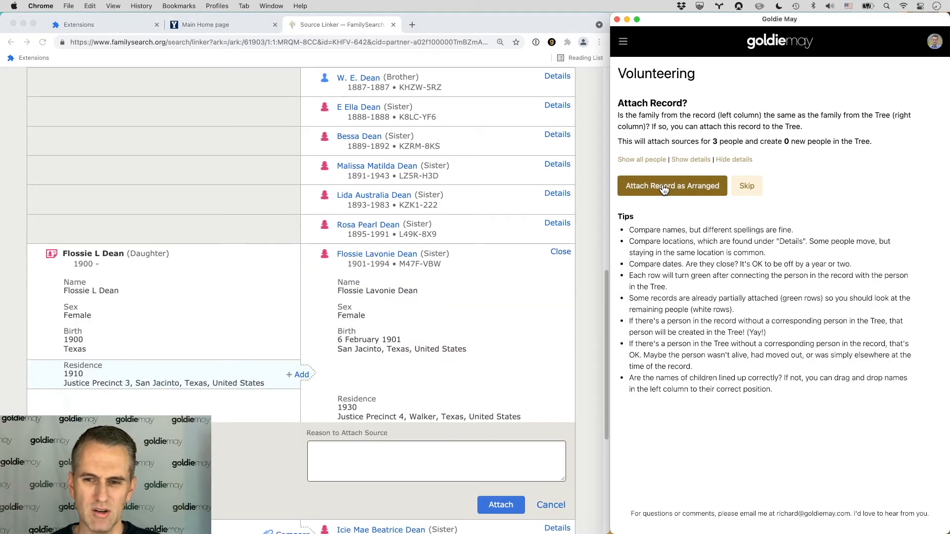
left_click(663, 187)
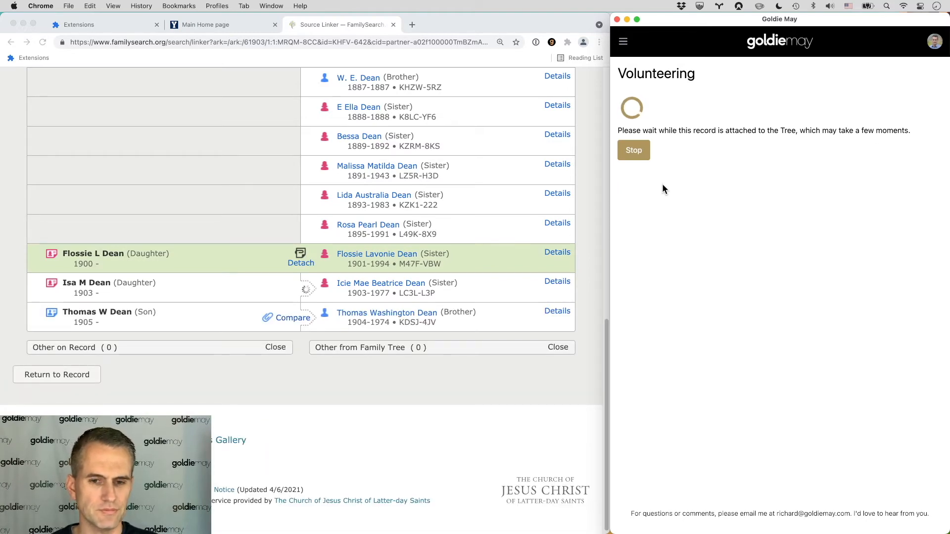
scroll(443, 230, "up", 15)
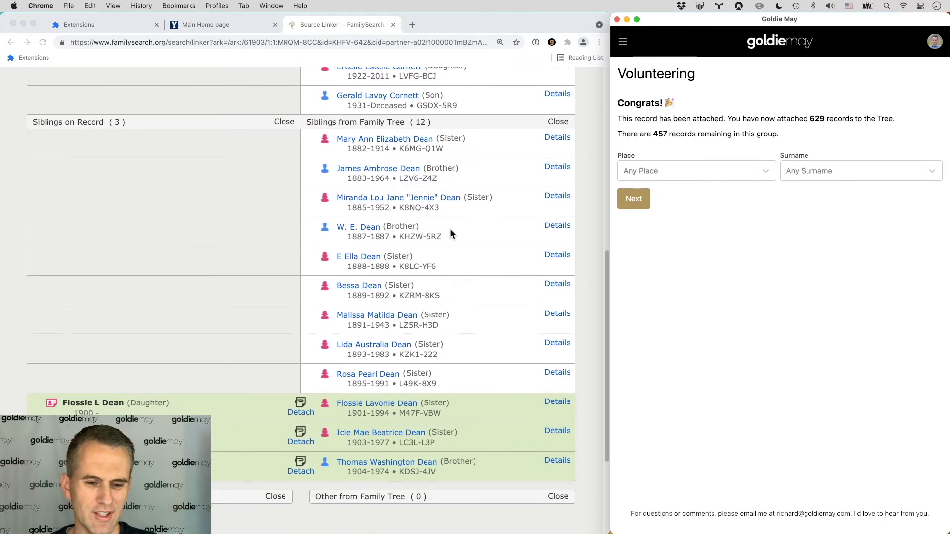
scroll(453, 229, "up", 5)
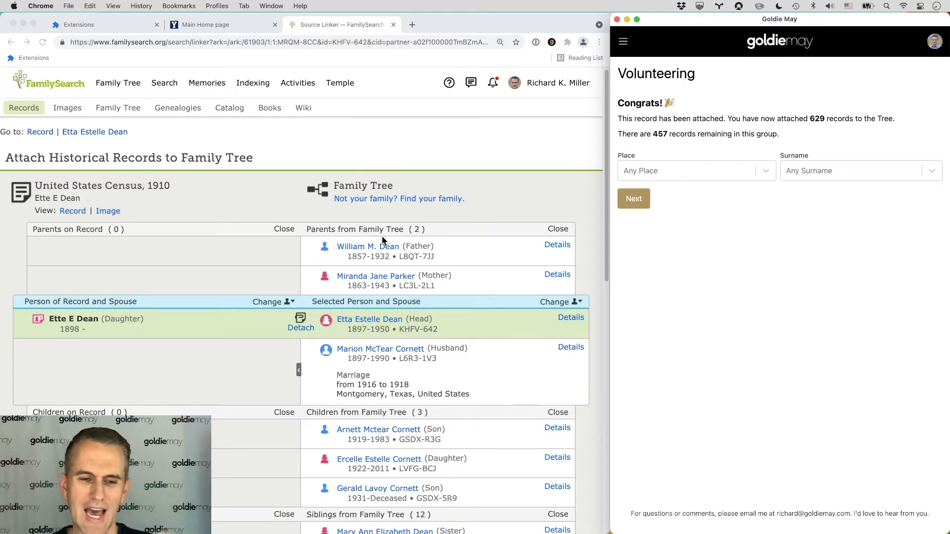
left_click(634, 198)
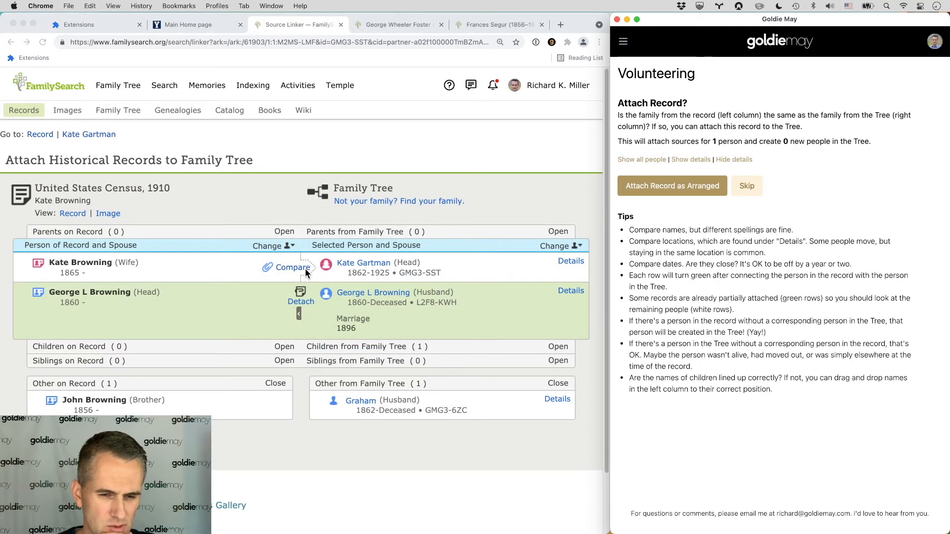
left_click(292, 272)
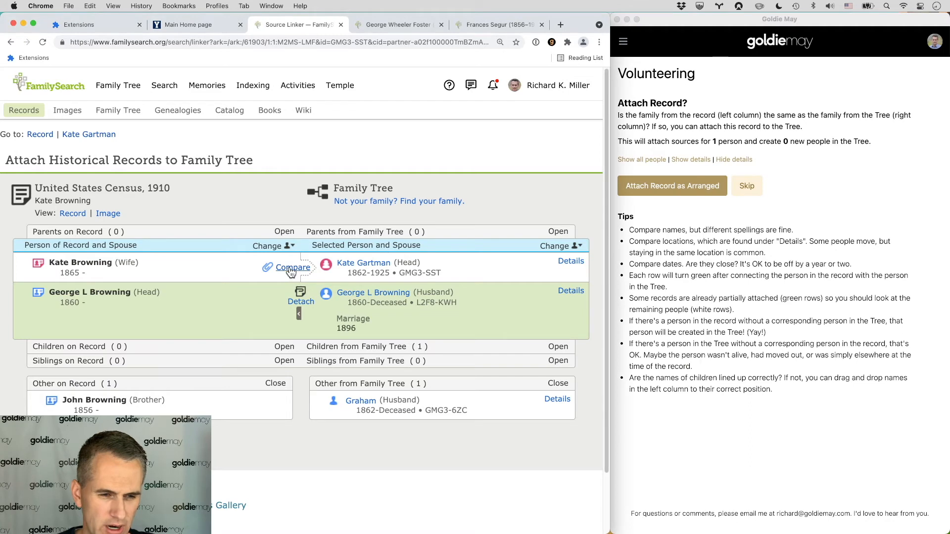
left_click(667, 186)
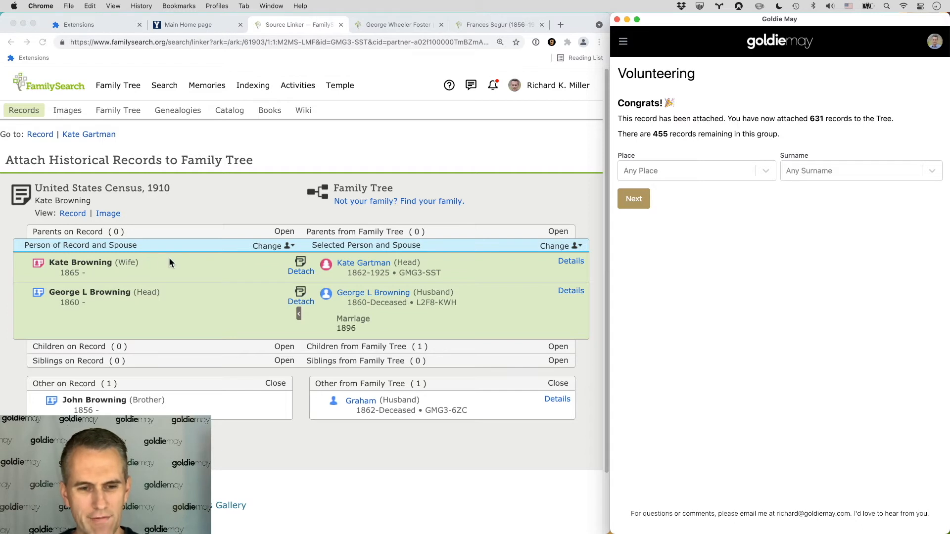
left_click(272, 249)
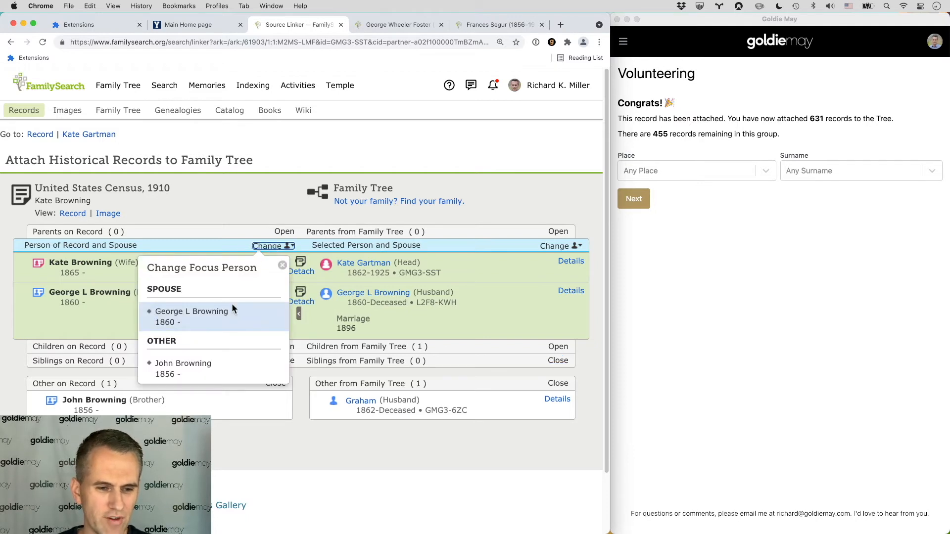
left_click(220, 317)
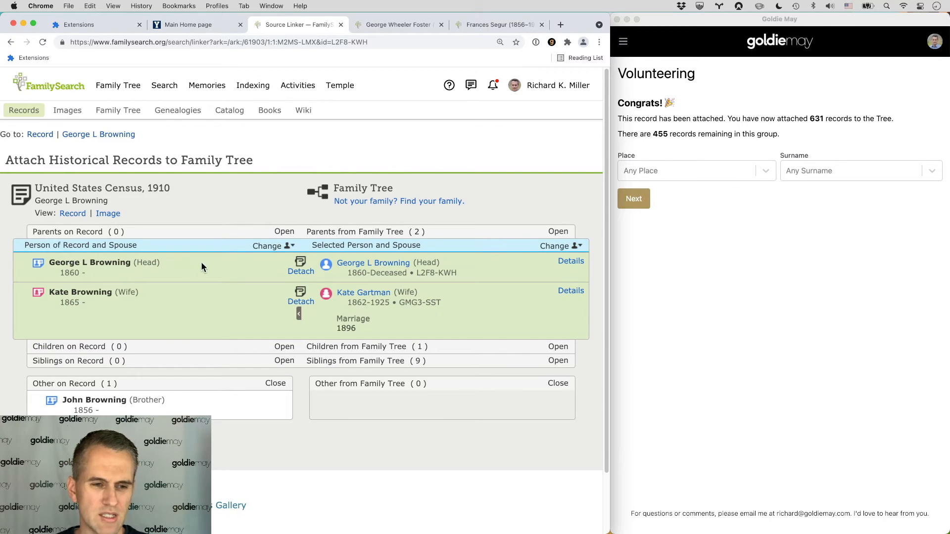
left_click(558, 361)
scroll(533, 362, "down", 5)
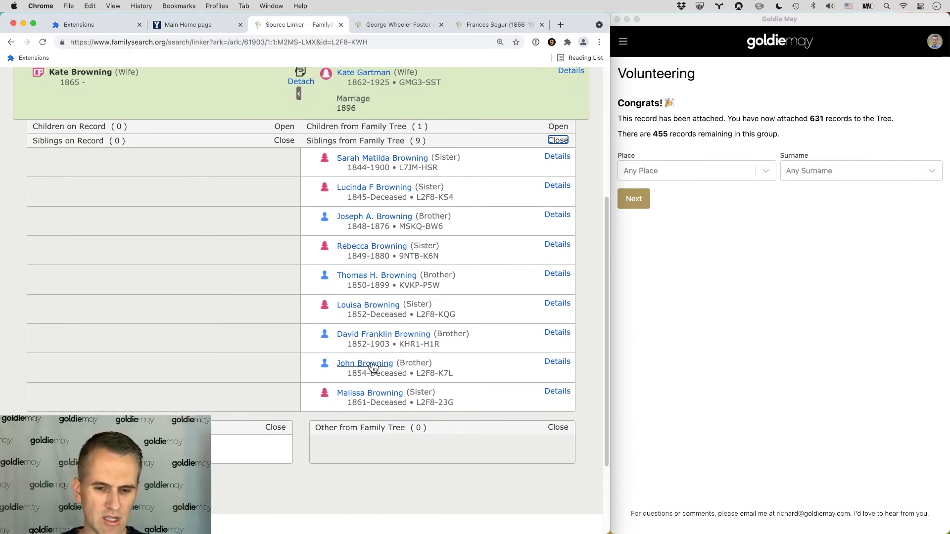
left_click_drag(213, 445, 210, 376)
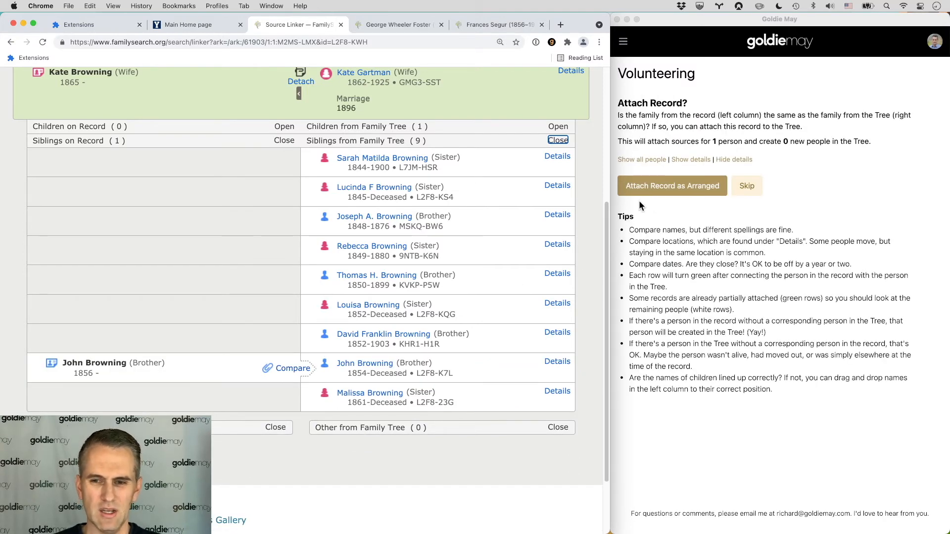
left_click(651, 187)
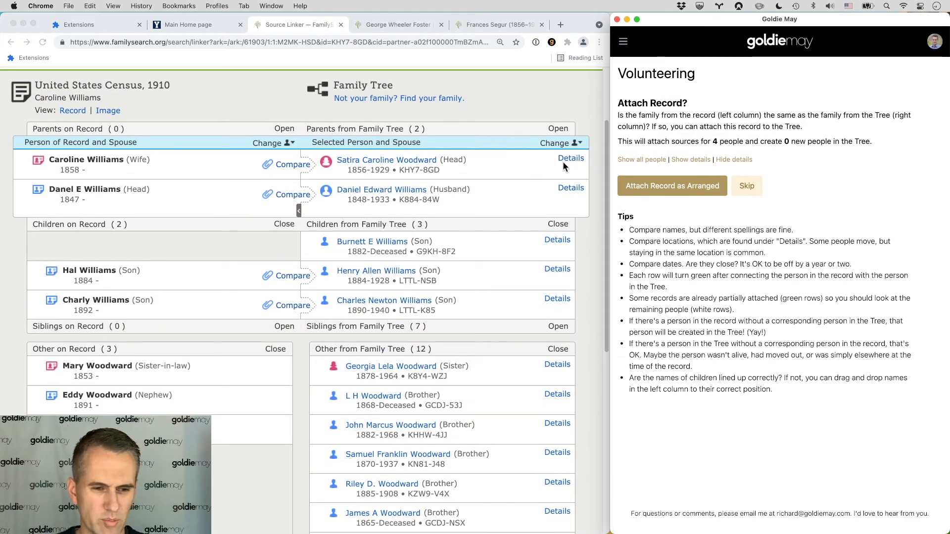
left_click(664, 185)
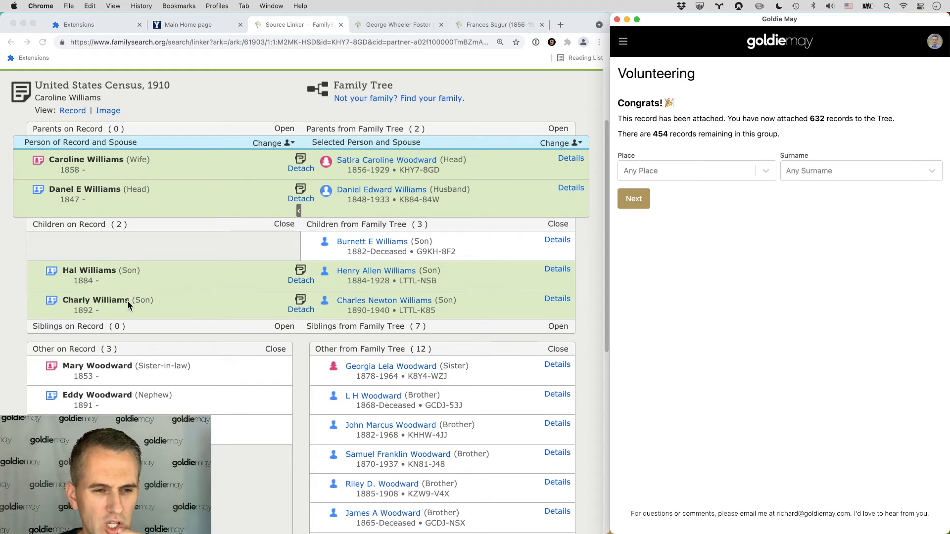
scroll(393, 188, "down", 1)
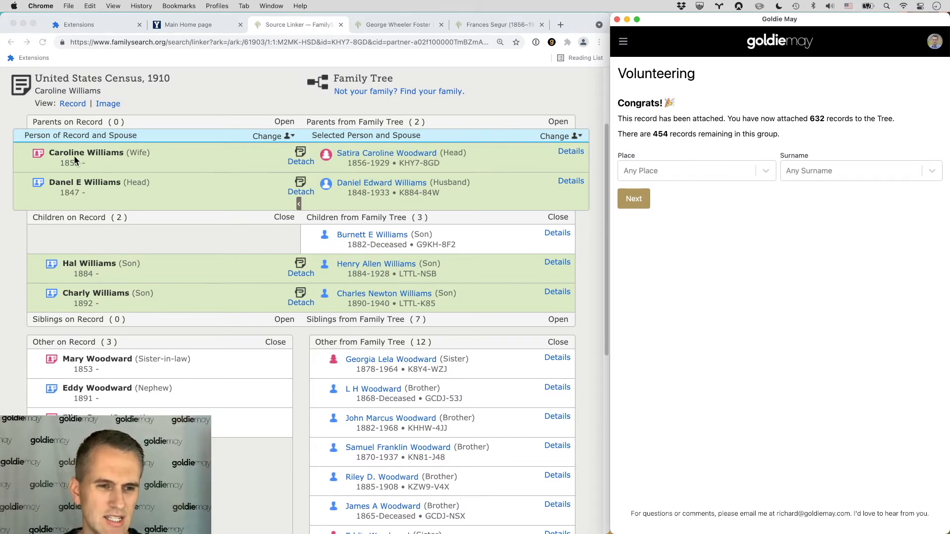
scroll(82, 356, "down", 1)
scroll(124, 355, "up", 5)
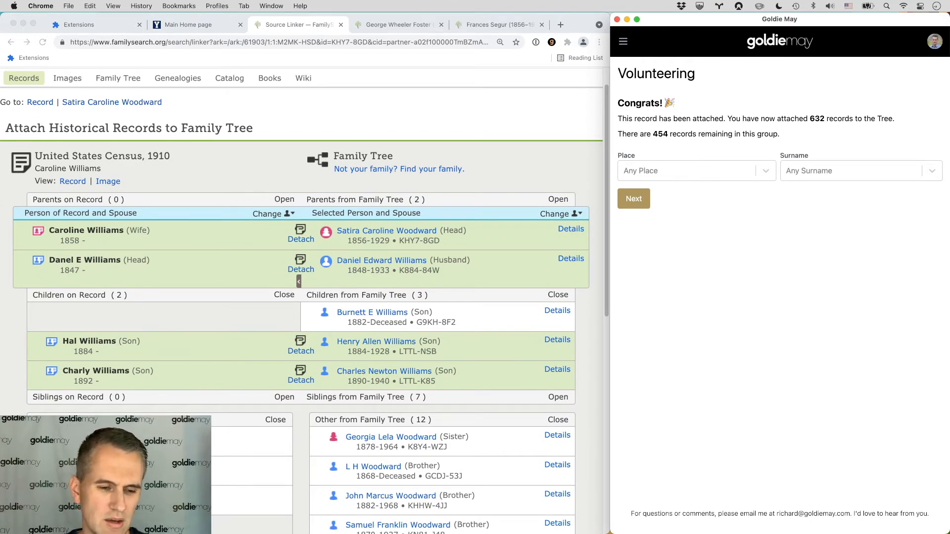
scroll(304, 233, "down", 1)
left_click(276, 217)
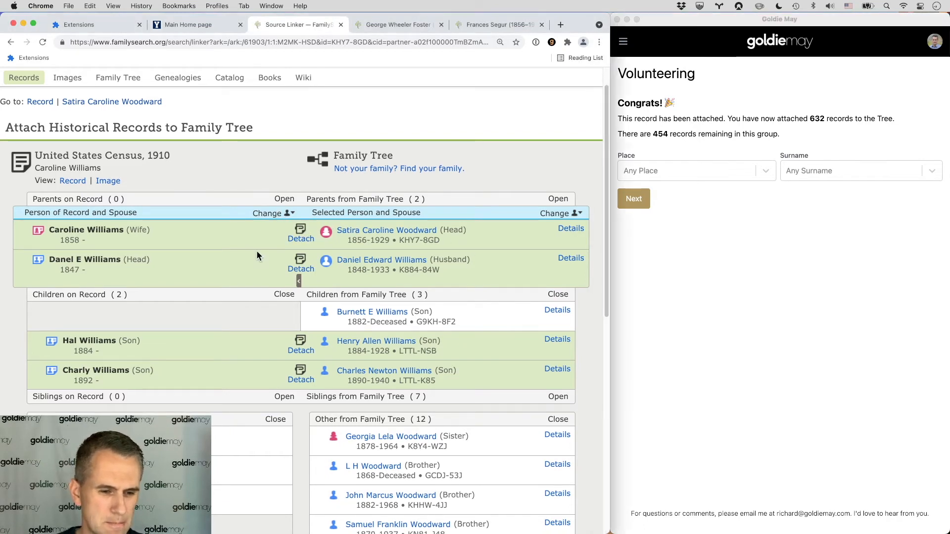
scroll(256, 251, "down", 3)
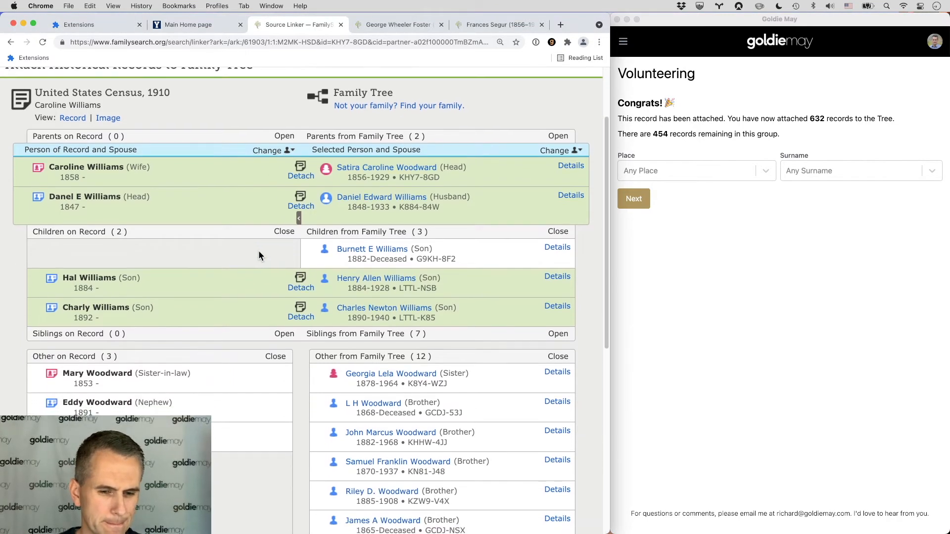
left_click(558, 334)
scroll(536, 335, "down", 4)
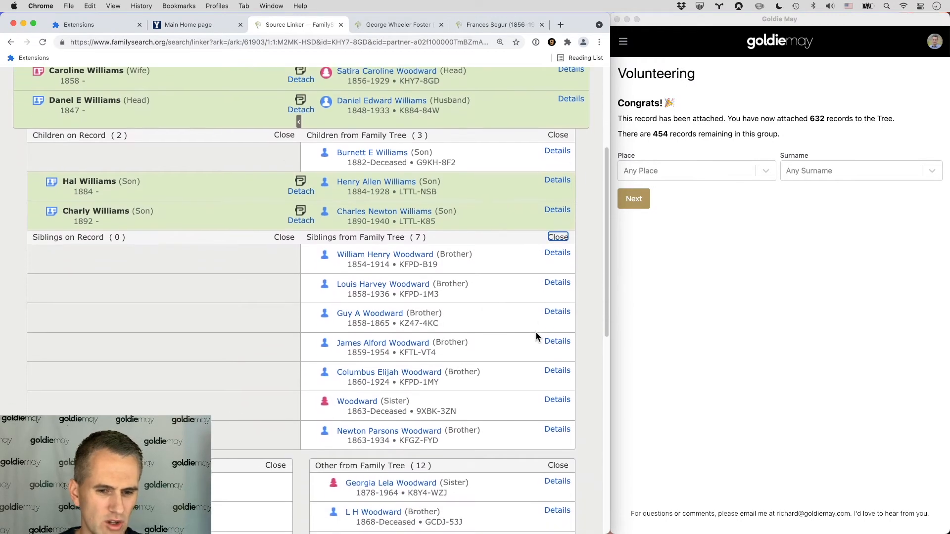
scroll(536, 336, "down", 3)
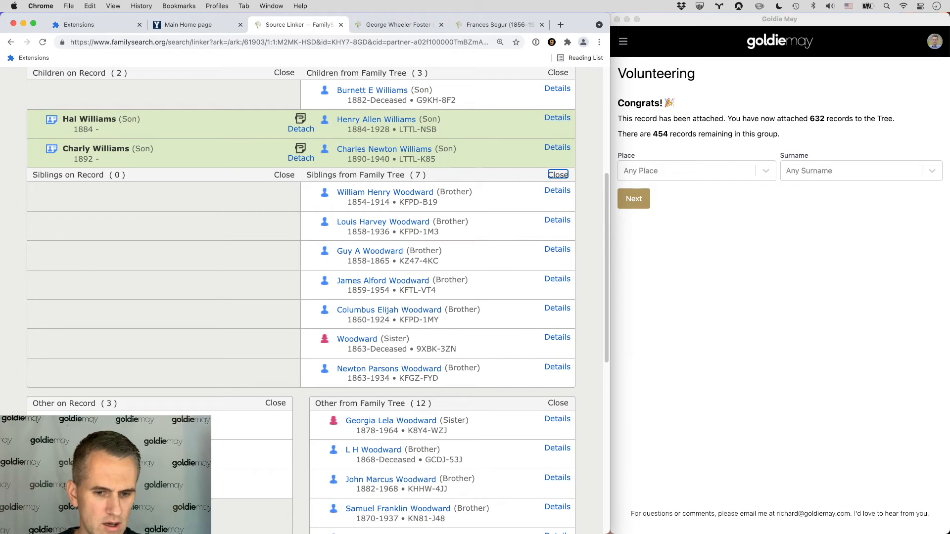
left_click_drag(178, 424, 195, 352)
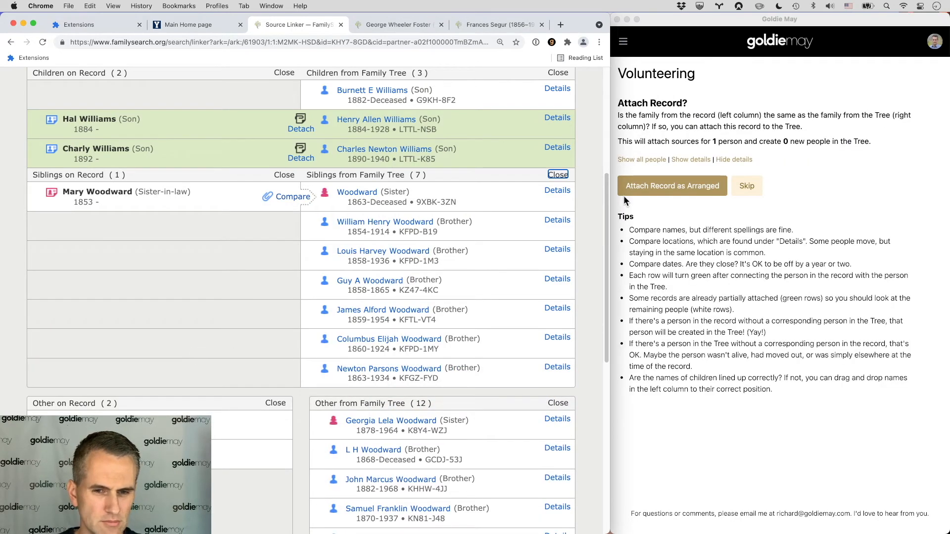
left_click(660, 190)
left_click(660, 191)
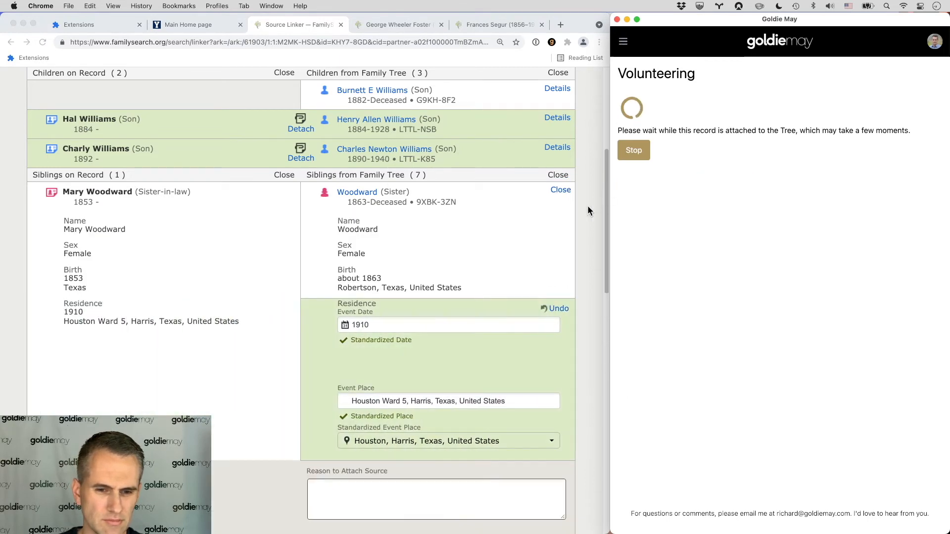
left_click(261, 326)
Step: Switch the tree focus person to the sister Woodward by pasting her person ID into the Go To field
scroll(293, 393, "down", 3)
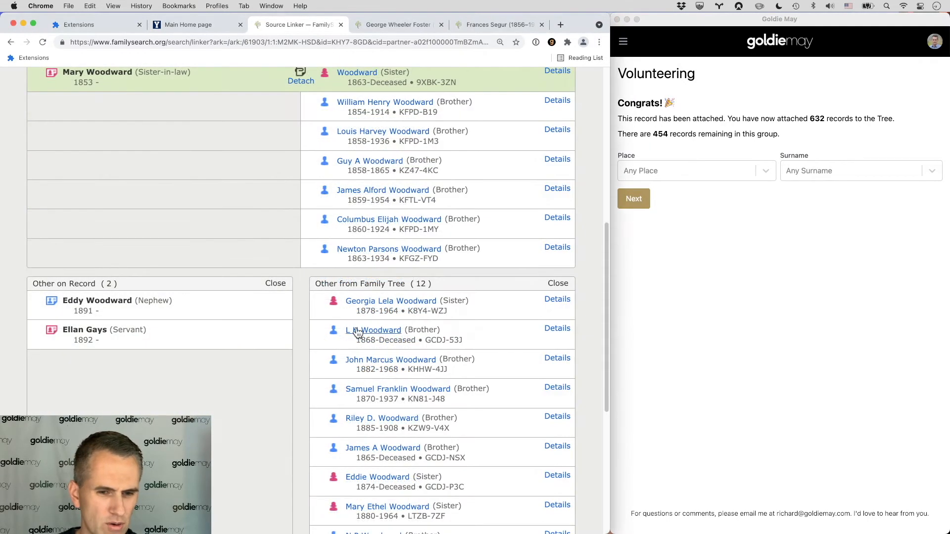
scroll(196, 328, "up", 3)
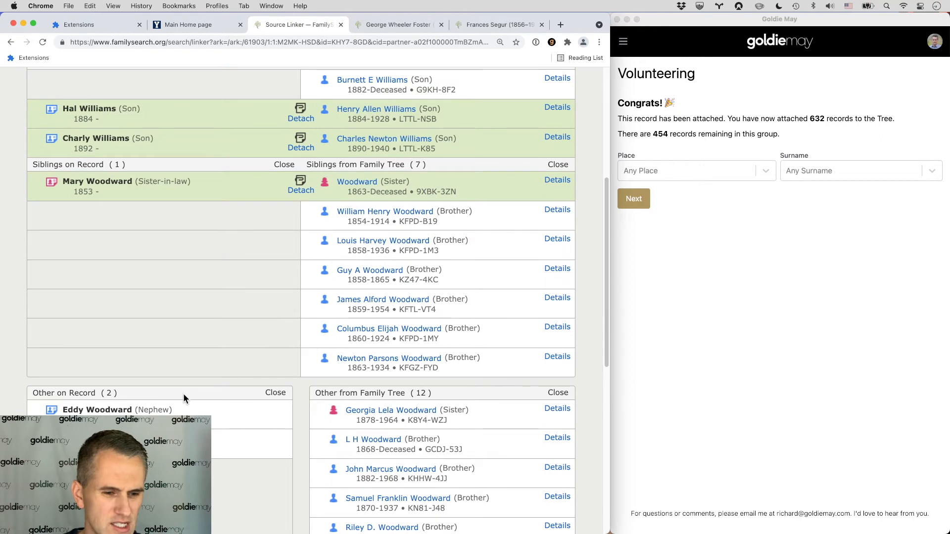
scroll(191, 393, "up", 1)
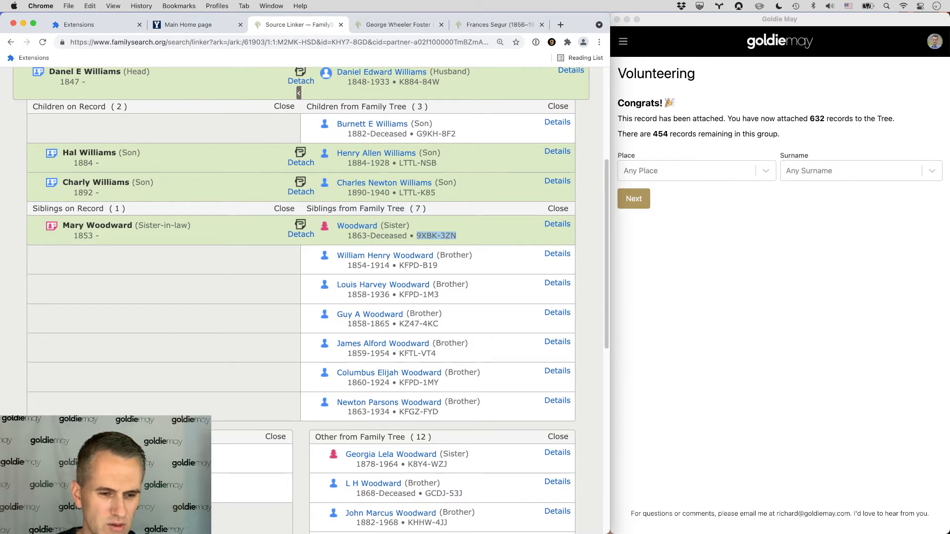
scroll(447, 285, "up", 5)
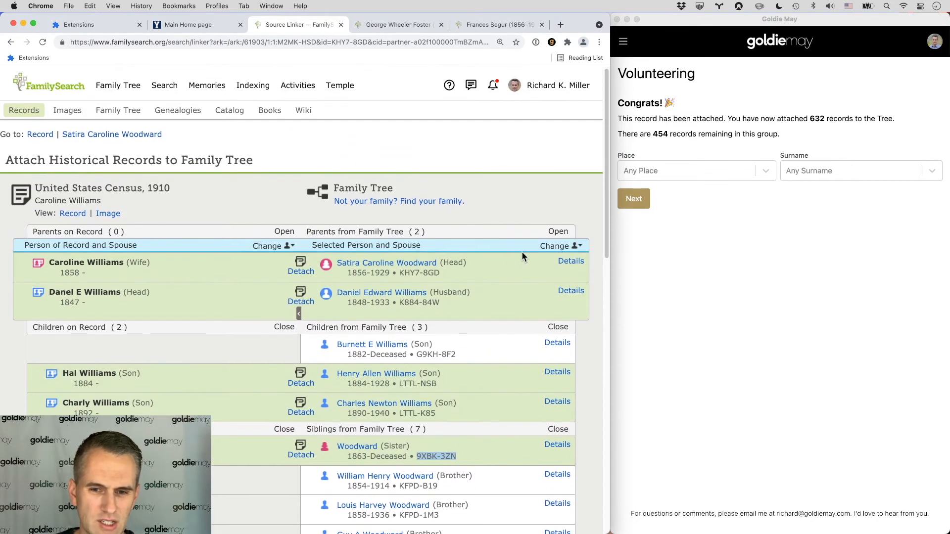
left_click(554, 247)
left_click(499, 288)
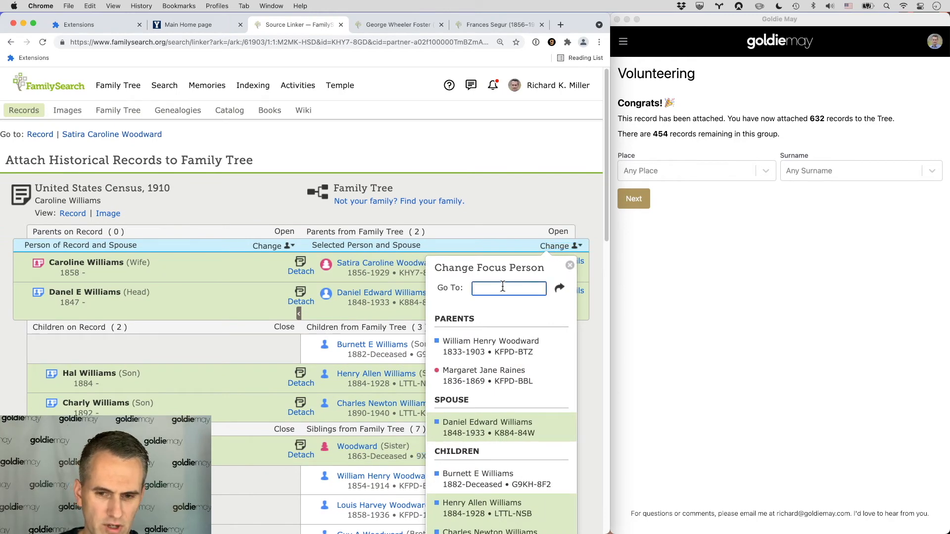
type("9XBK-3ZN")
left_click(526, 339)
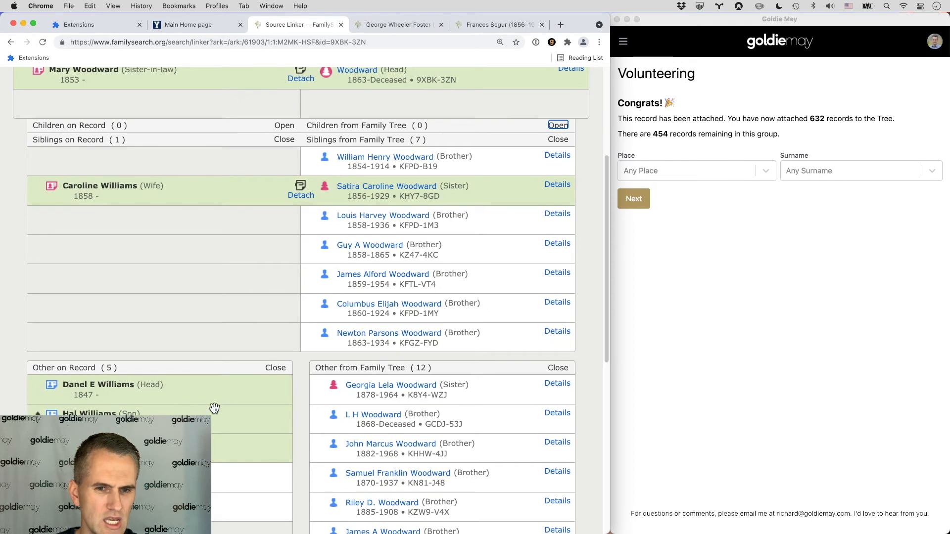
scroll(317, 203, "up", 1)
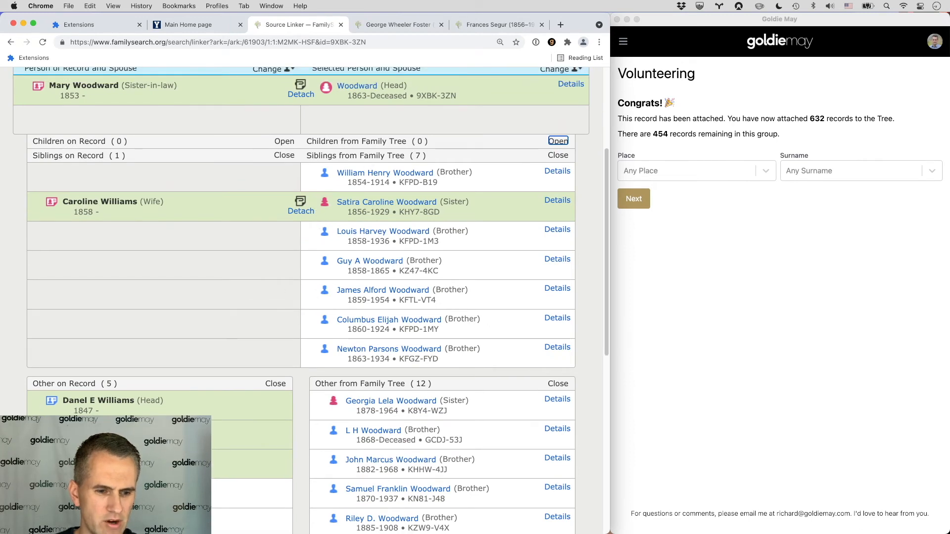
left_click_drag(163, 452, 165, 155)
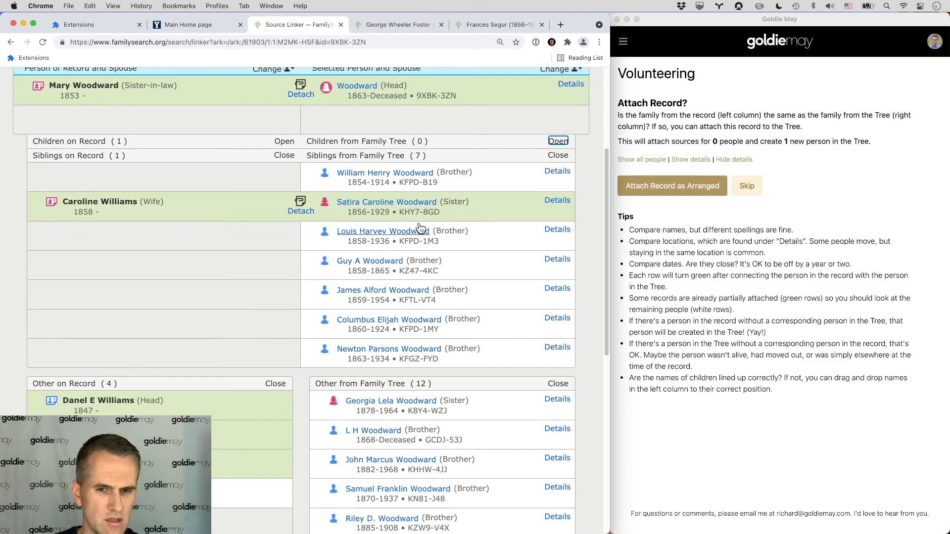
left_click(559, 141)
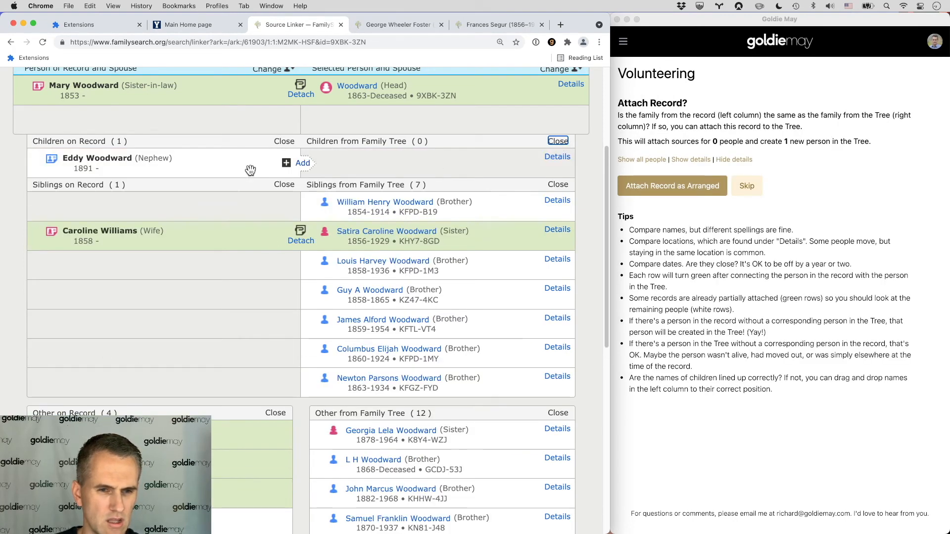
left_click(662, 185)
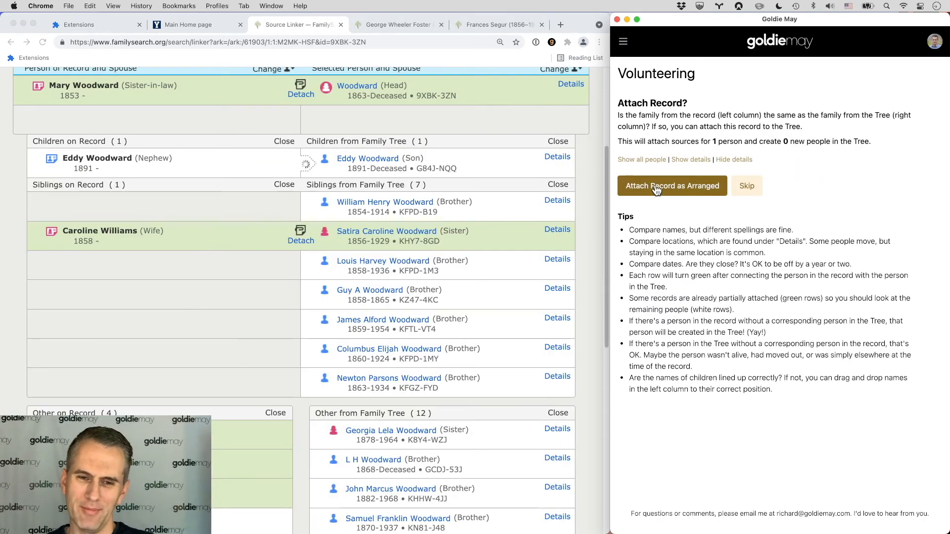
left_click(657, 188)
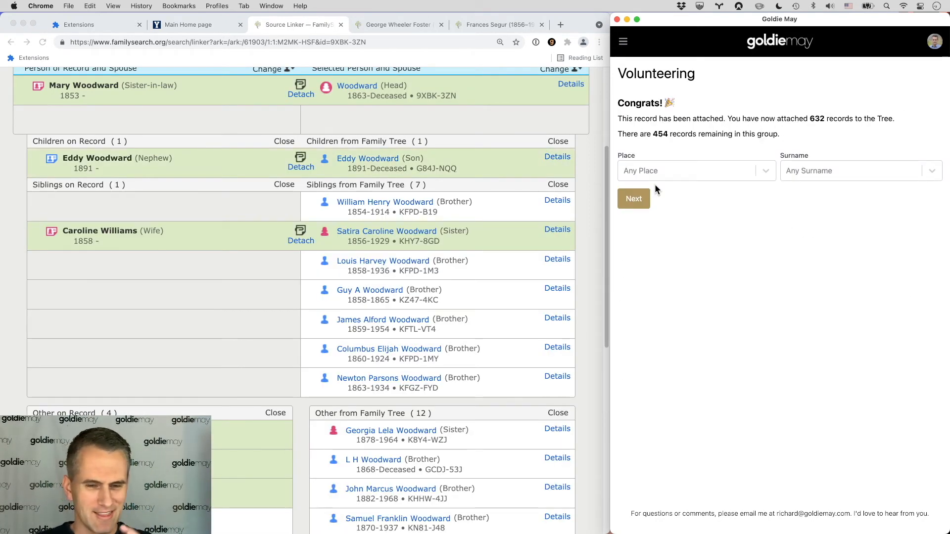
Step: Review the attached Woodward family and load the next census record
scroll(441, 336, "down", 2)
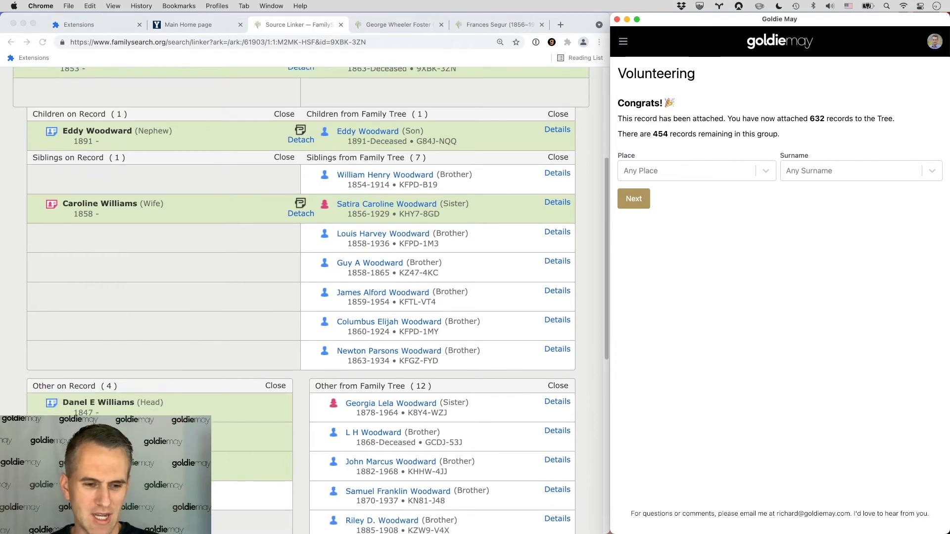
scroll(310, 300, "down", 1)
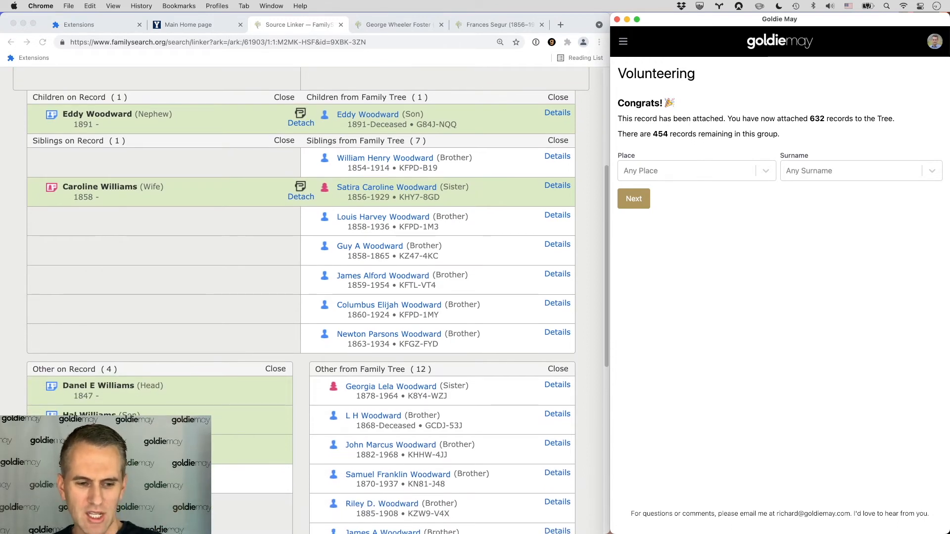
scroll(301, 297, "up", 3)
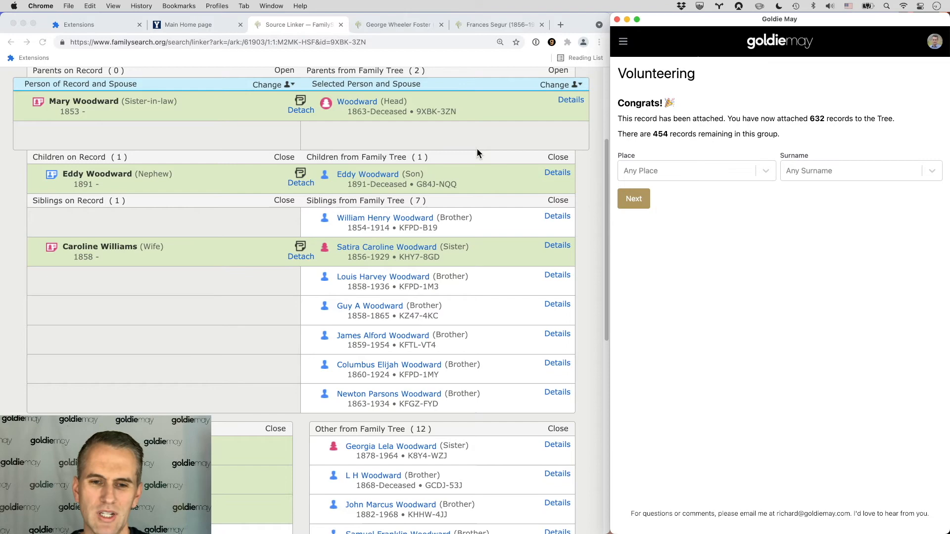
left_click(633, 199)
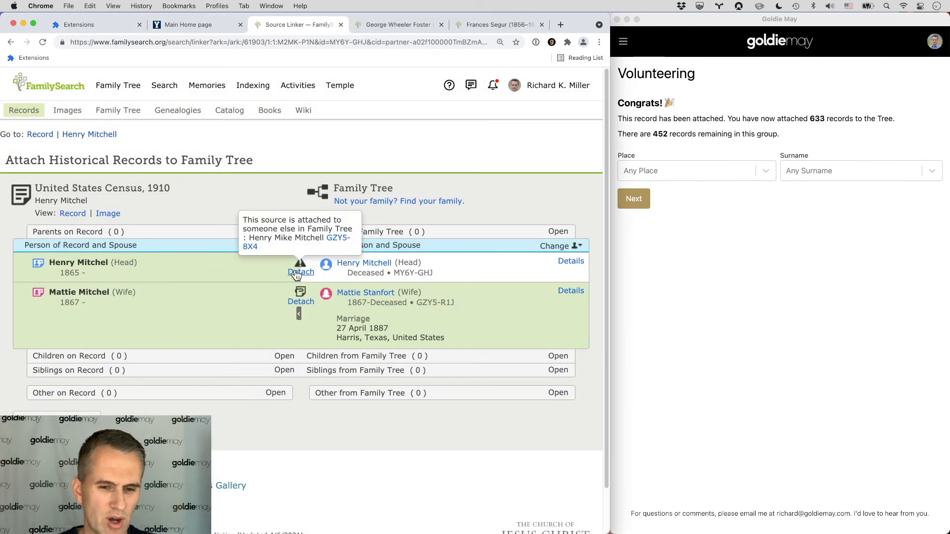
double_click(638, 102)
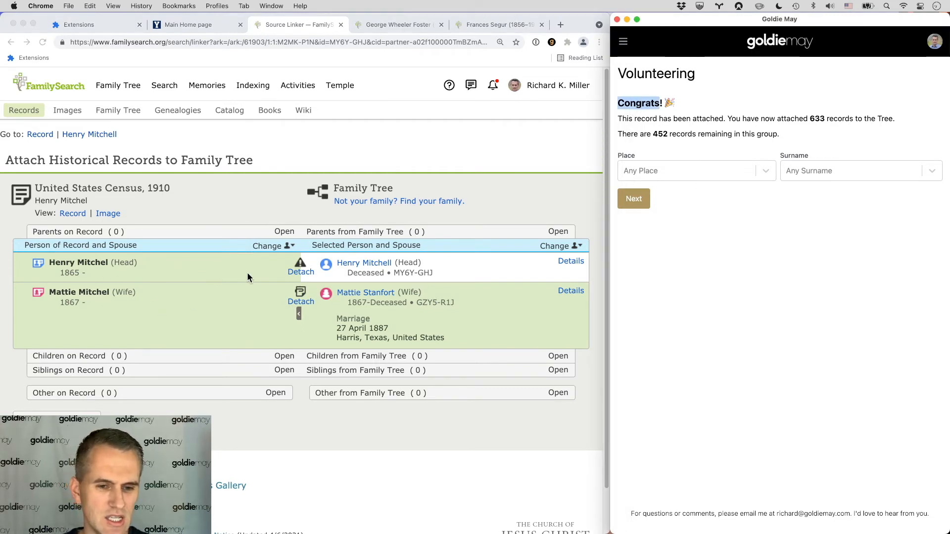
left_click(306, 273)
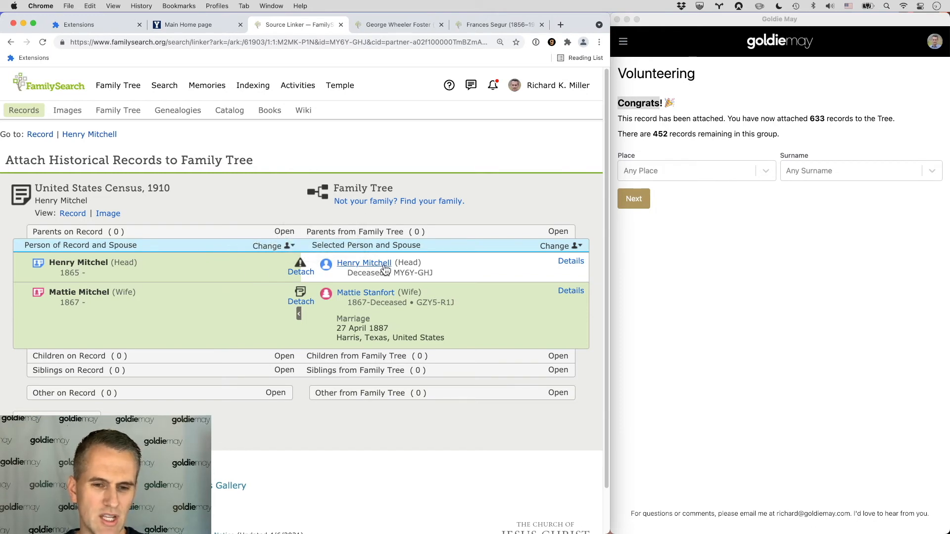
mouse_move(291, 275)
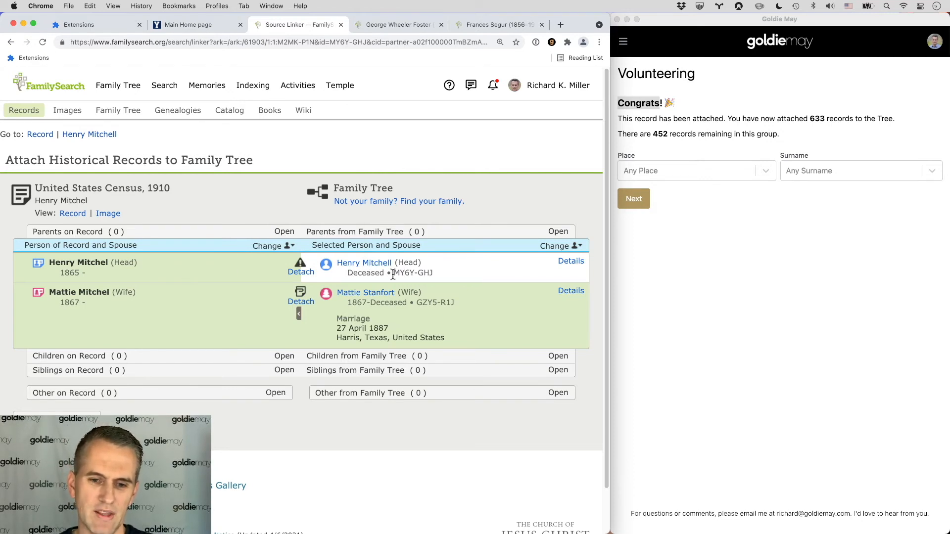
left_click(377, 295, "super")
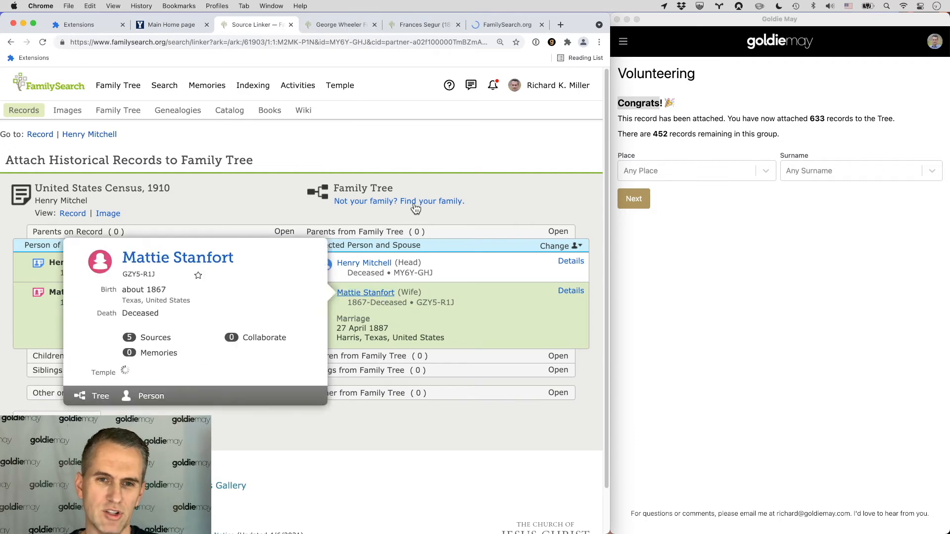
left_click(374, 24)
left_click(374, 25)
left_click(340, 25)
scroll(147, 233, "down", 1)
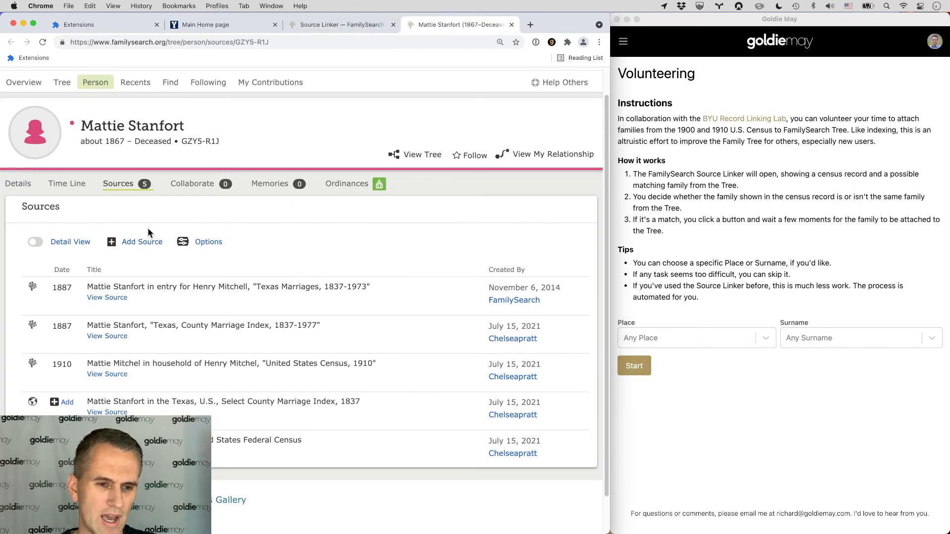
left_click(11, 185)
scroll(257, 233, "down", 10)
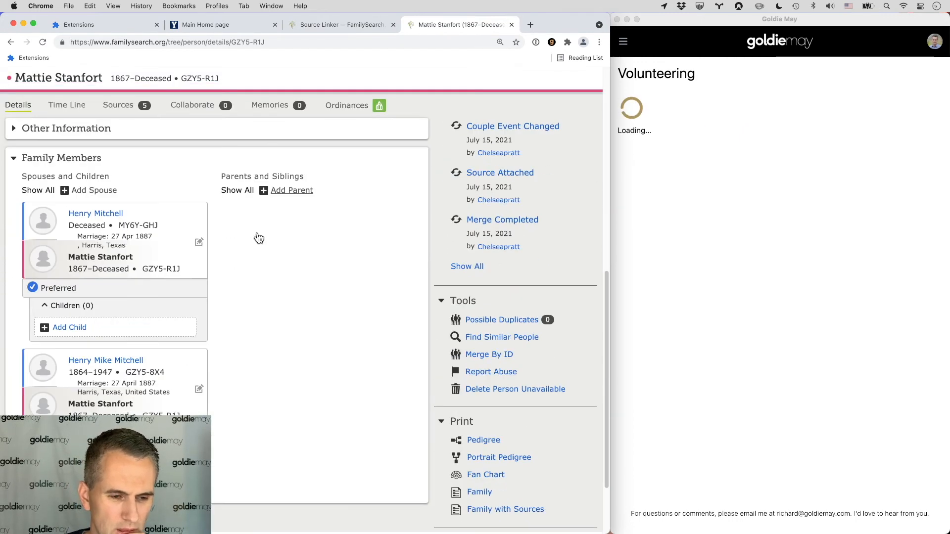
scroll(258, 233, "up", 1)
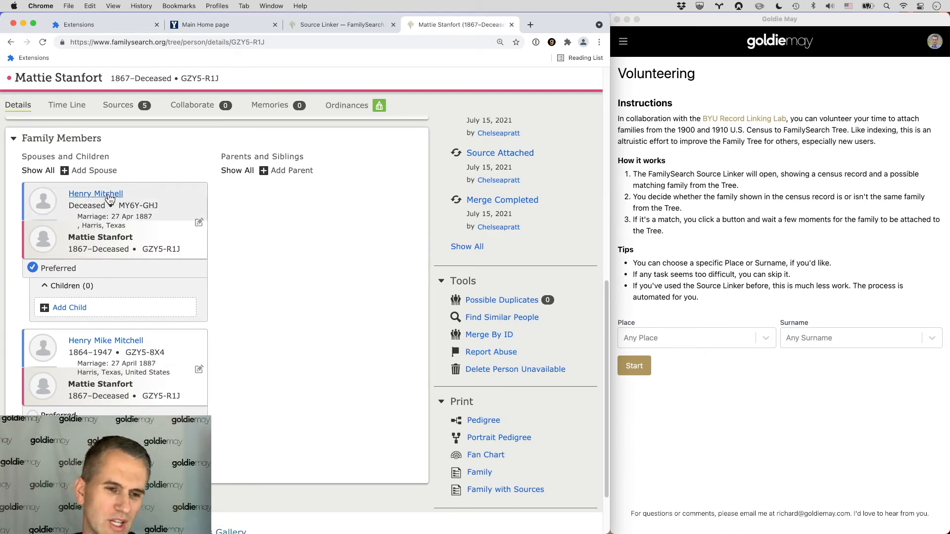
left_click(144, 353)
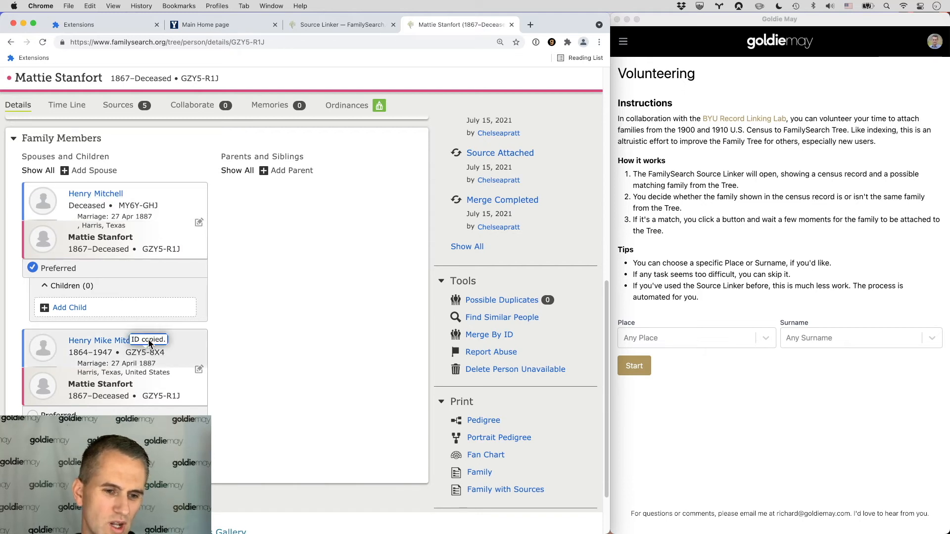
scroll(101, 197, "down", 1)
left_click(104, 189)
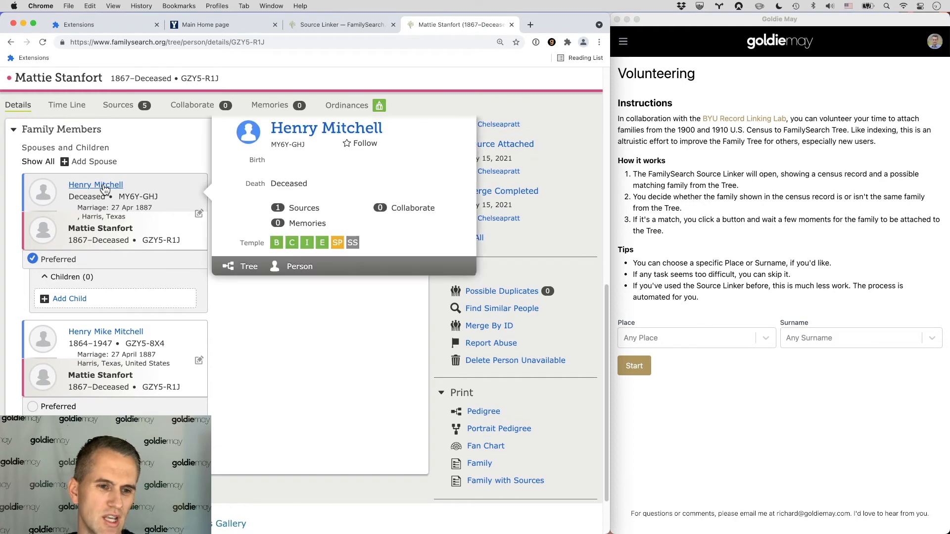
left_click(304, 129)
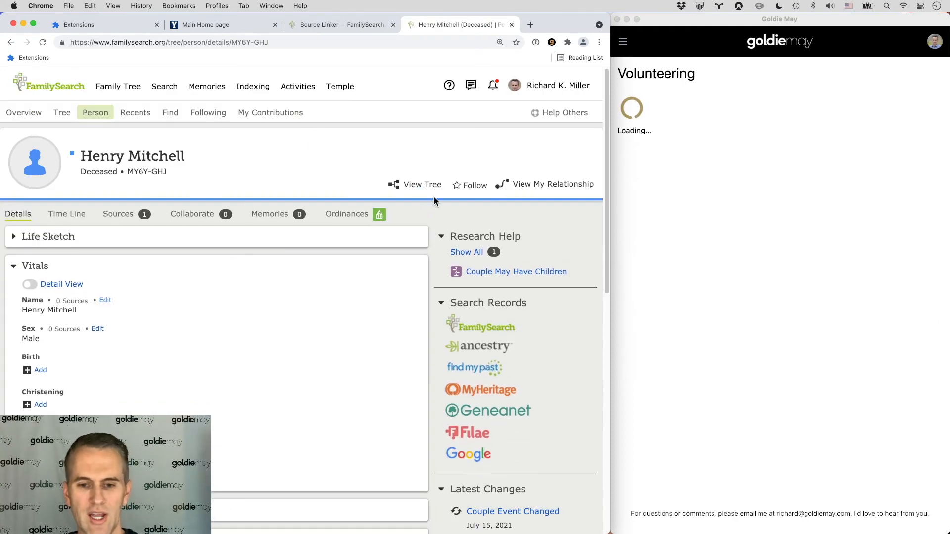
scroll(524, 282, "down", 5)
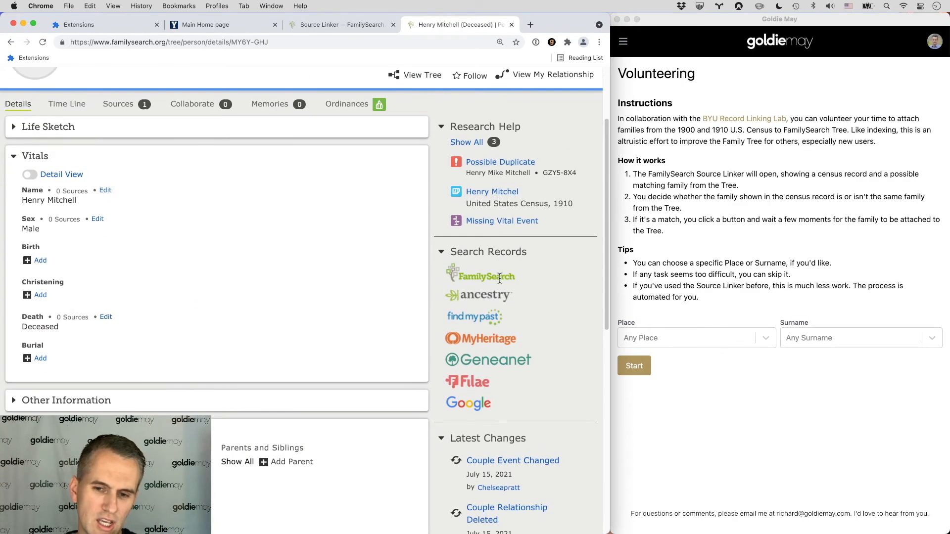
scroll(496, 423, "up", 10)
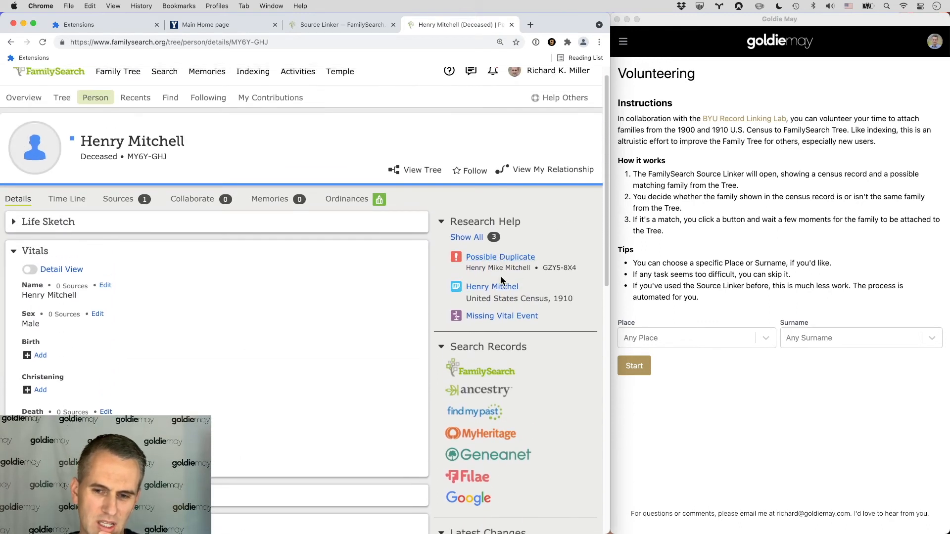
scroll(500, 278, "down", 1)
left_click(497, 228)
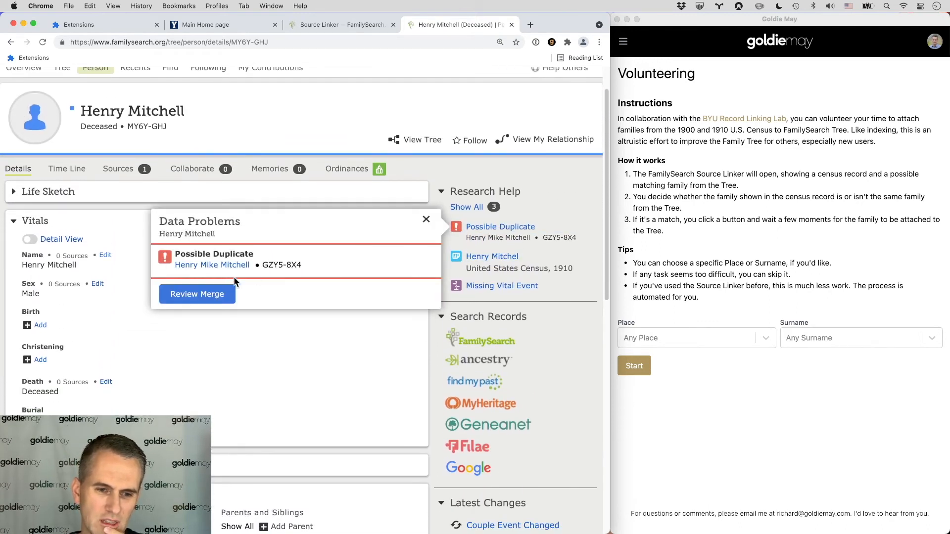
left_click(218, 294)
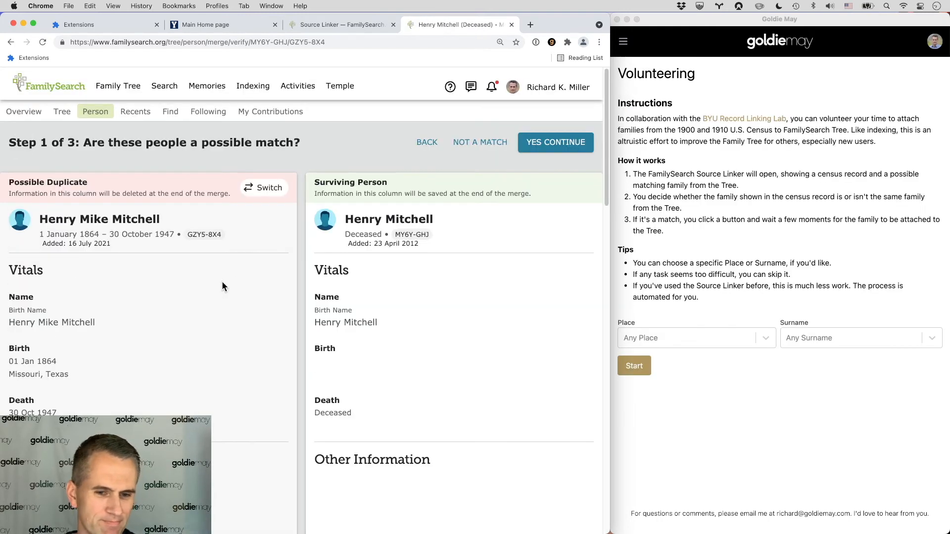
scroll(221, 281, "down", 10)
scroll(231, 282, "down", 2)
scroll(262, 276, "up", 15)
left_click(268, 189)
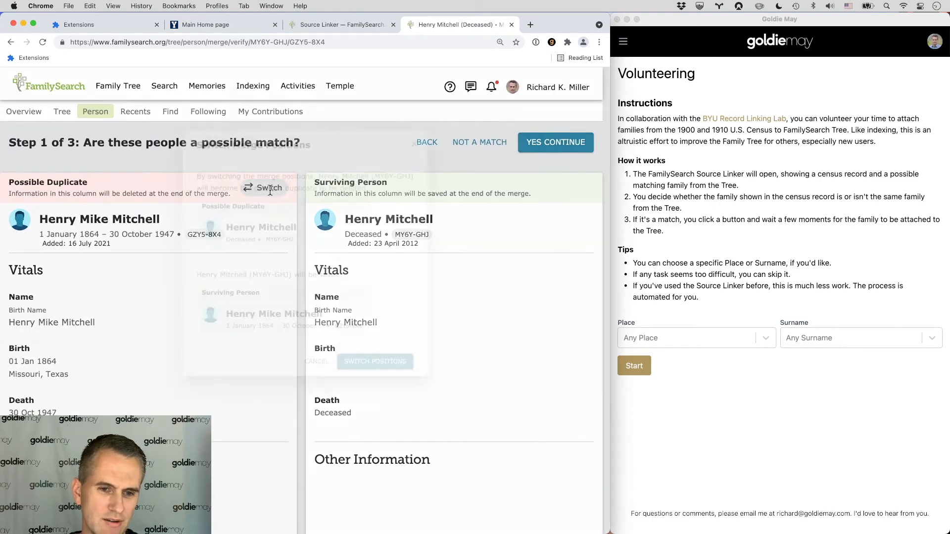
left_click(386, 438)
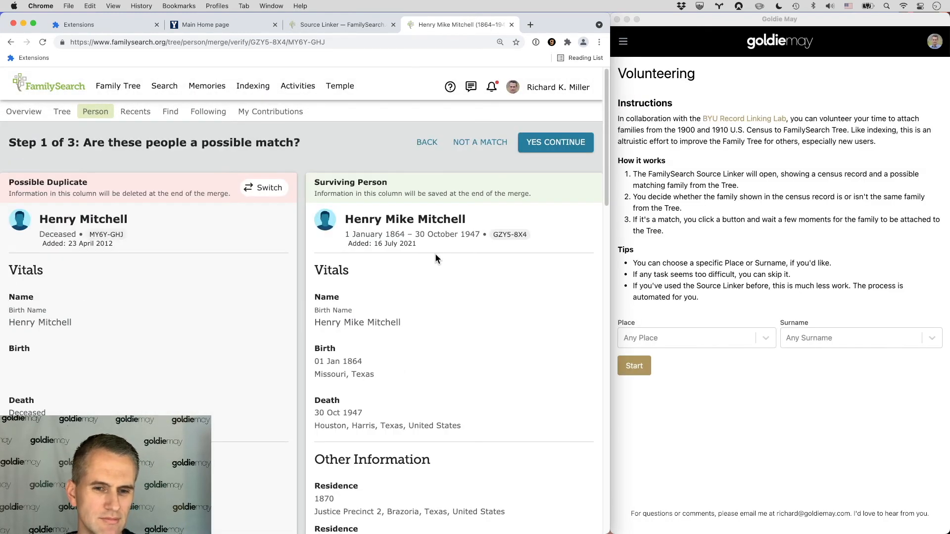
Step: Continue through the merge, add the suggested 'most vital information matches' reason, and finish the merge
left_click(546, 142)
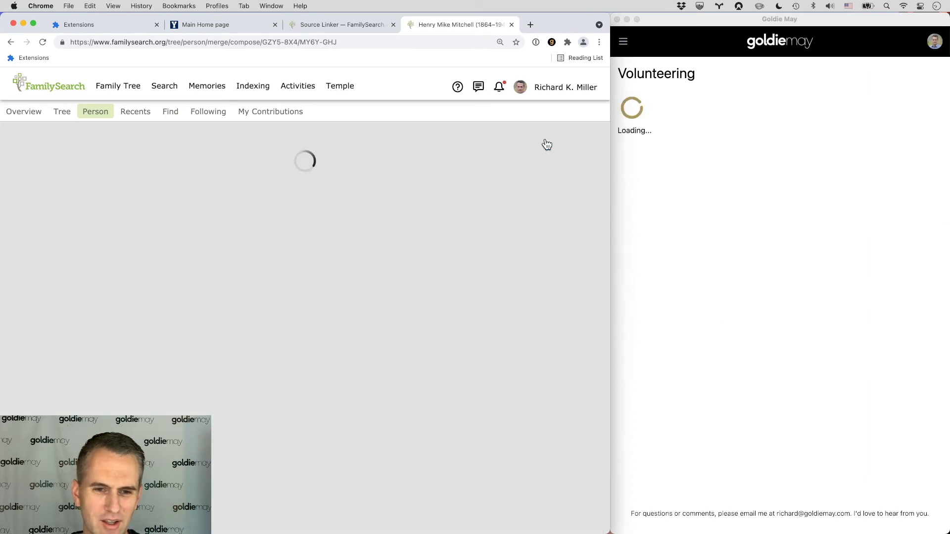
scroll(321, 282, "down", 5)
scroll(321, 281, "down", 7)
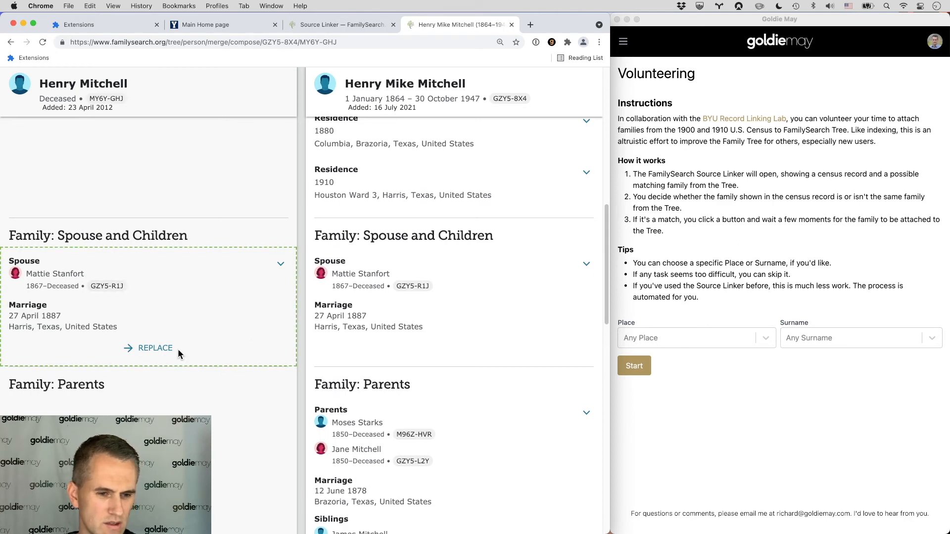
scroll(366, 346, "down", 12)
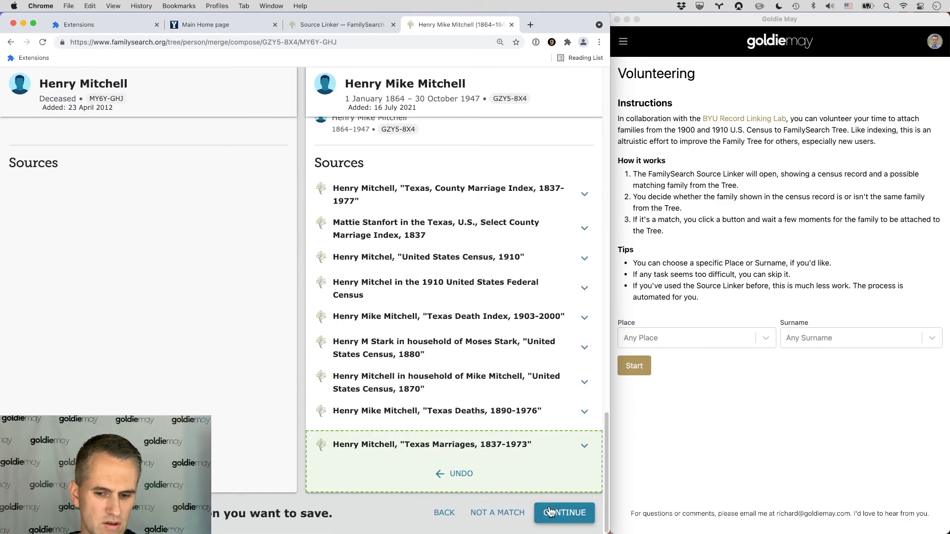
left_click(549, 509)
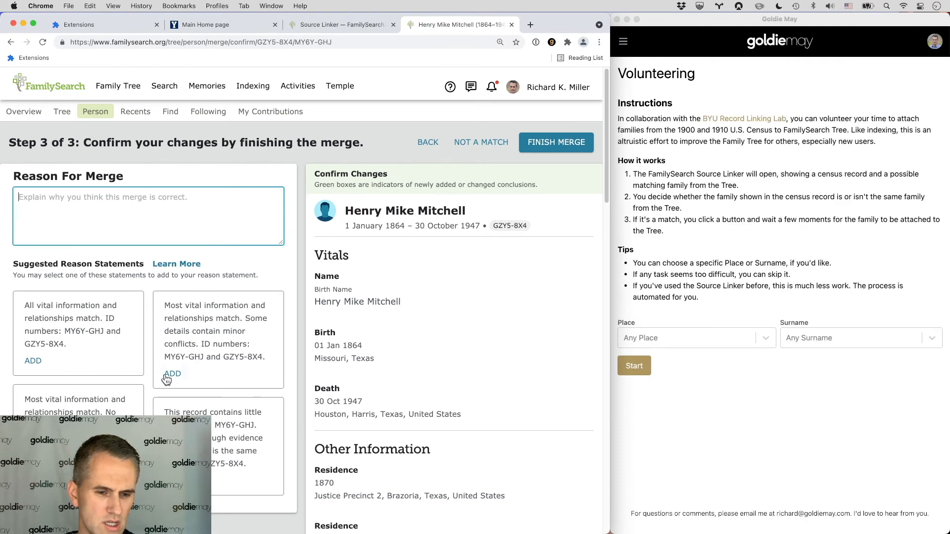
left_click(171, 375)
left_click(544, 141)
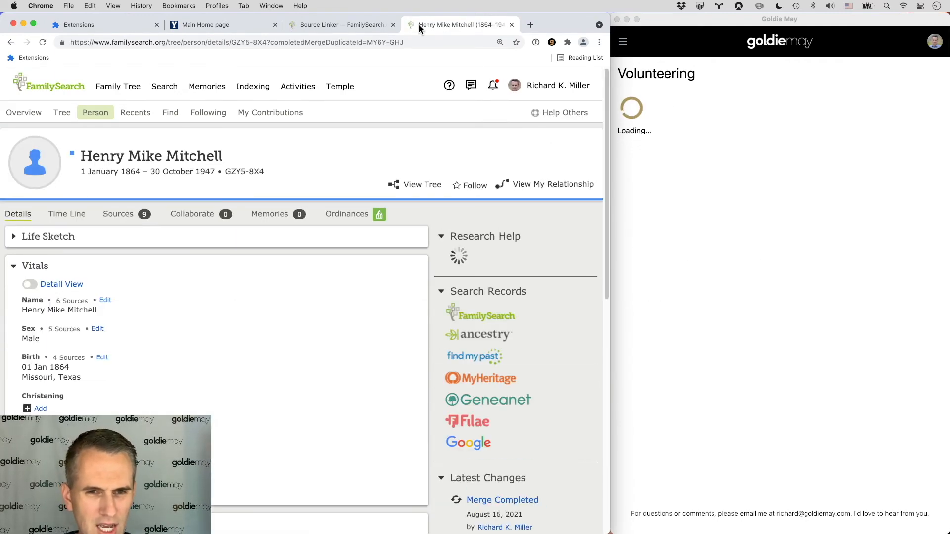
Step: Close the merged person's tab, refresh the Source Linker, and advance to the next census record
left_click(511, 24)
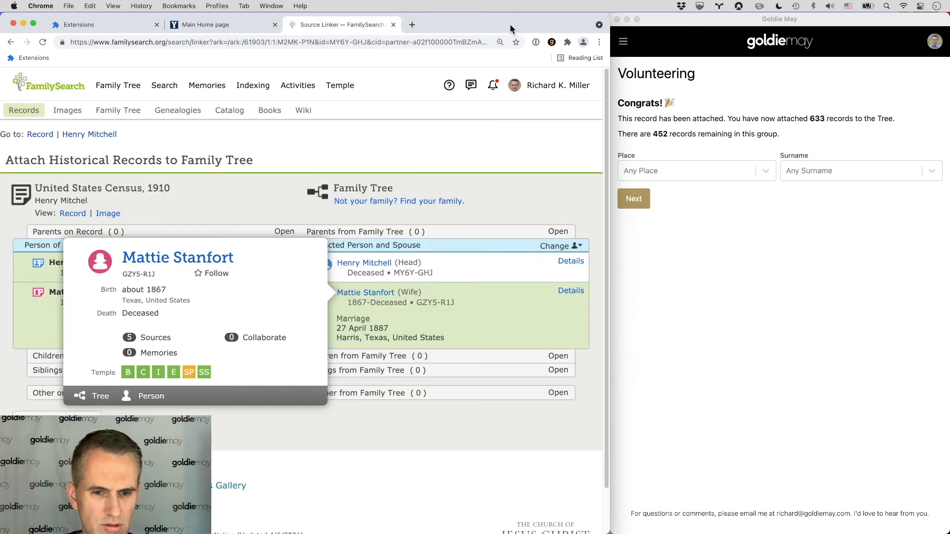
left_click(43, 42)
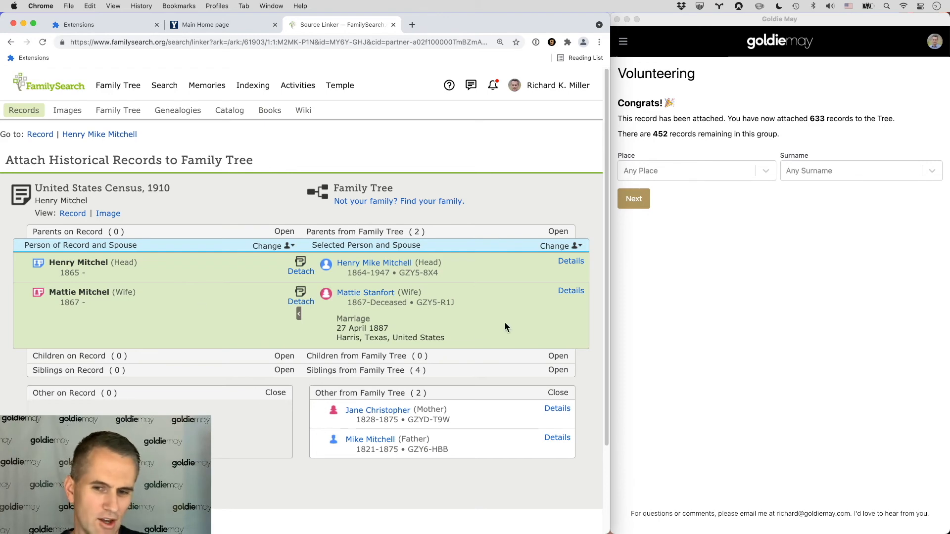
left_click(635, 198)
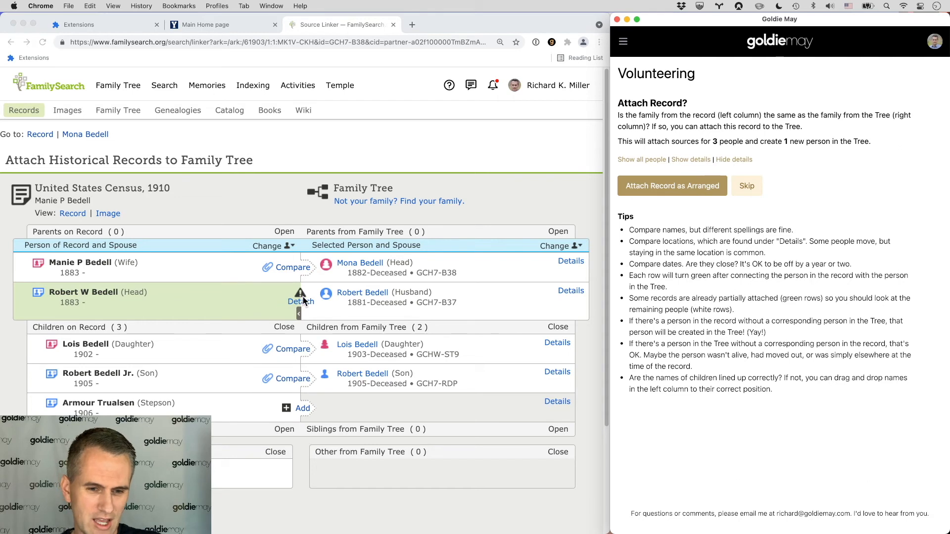
left_click(302, 296)
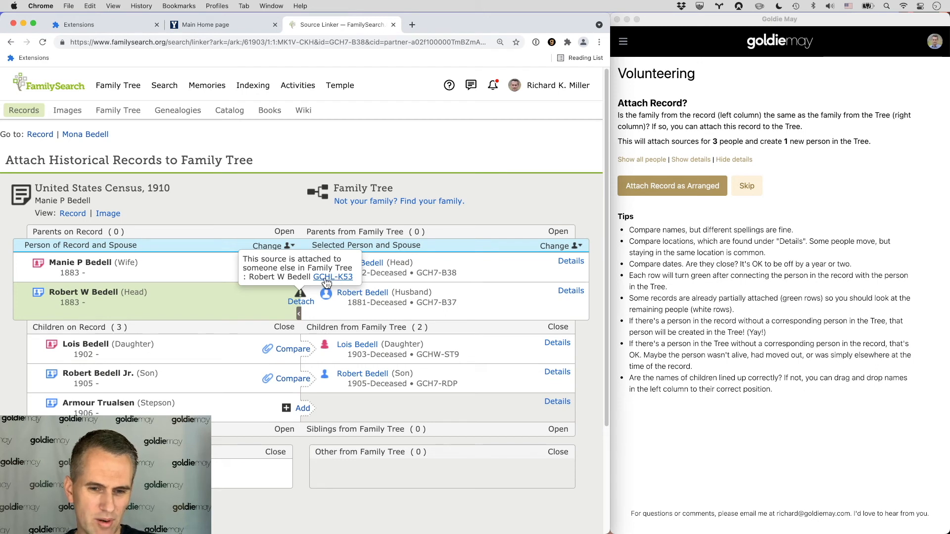
mouse_move(311, 308)
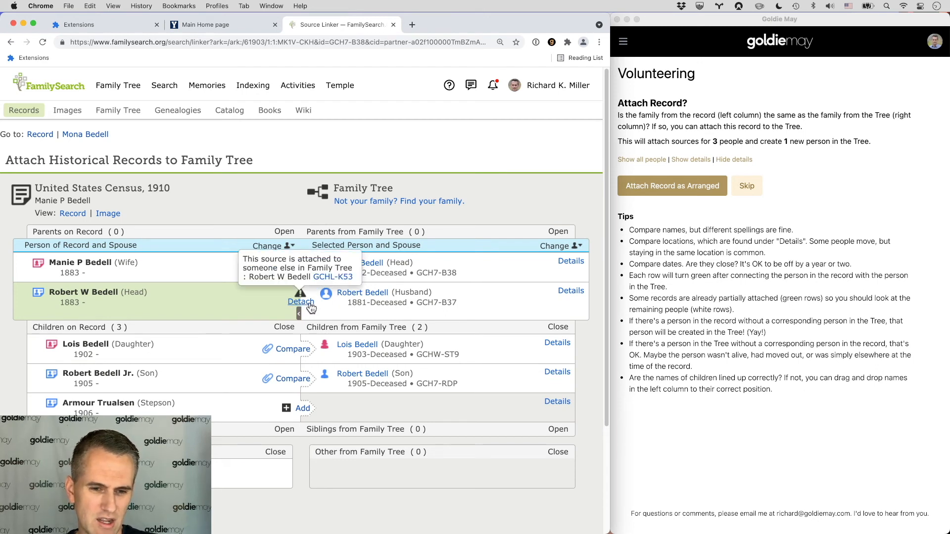
left_click(331, 278)
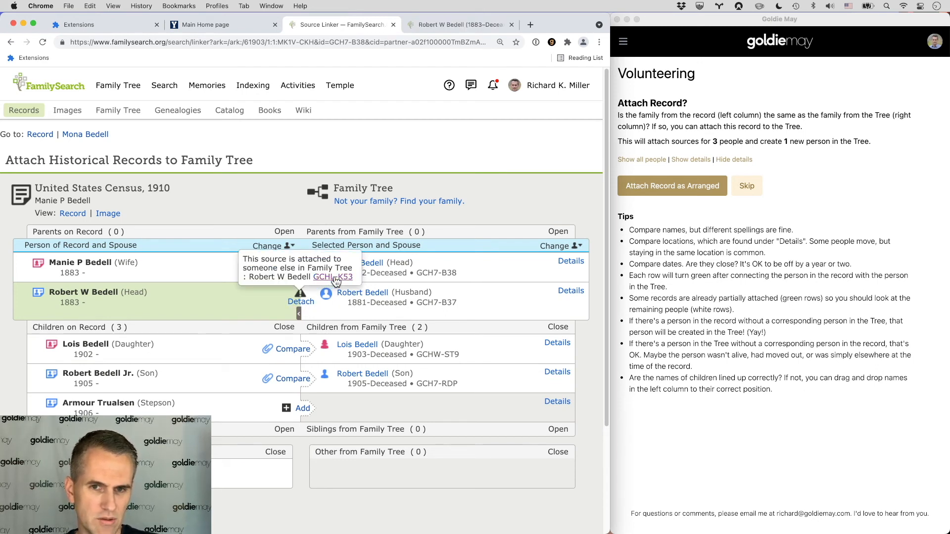
scroll(252, 312, "down", 8)
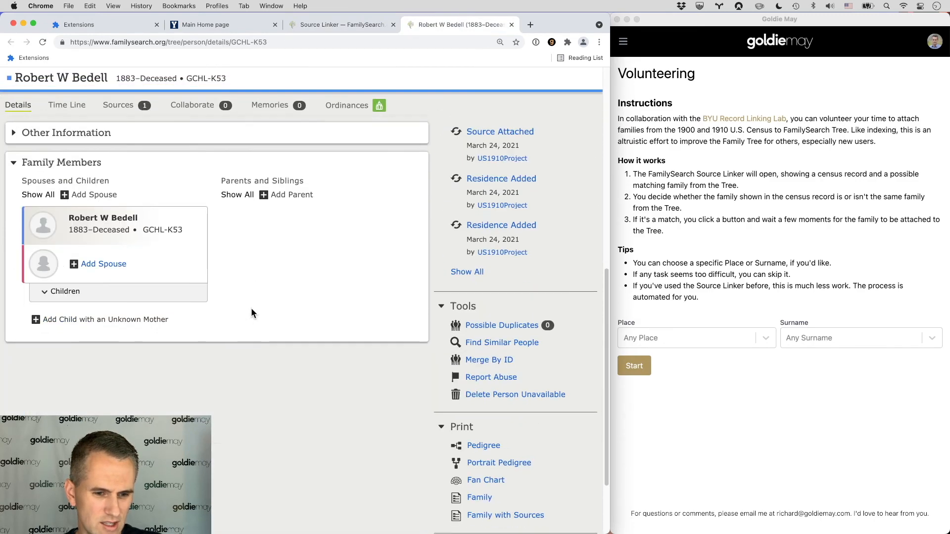
scroll(251, 307, "up", 5)
scroll(251, 304, "up", 3)
scroll(251, 301, "down", 6)
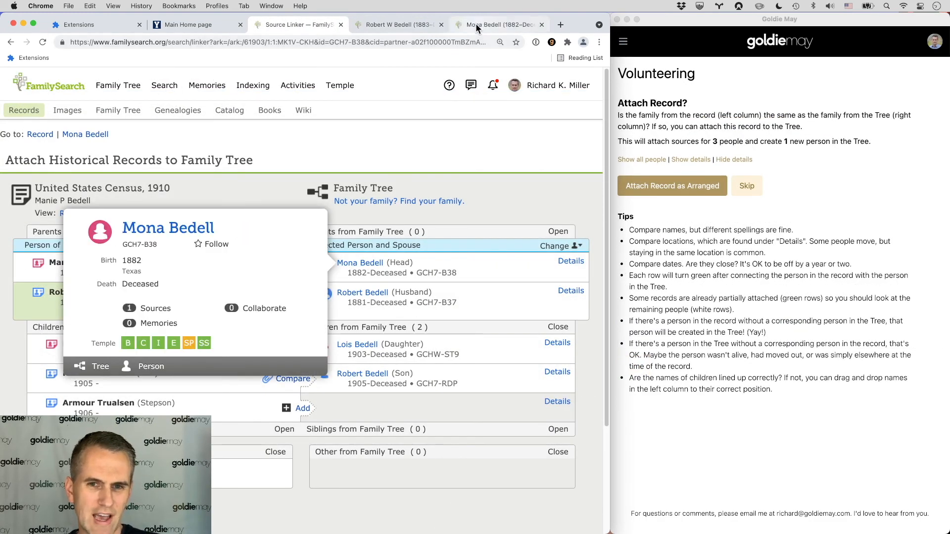
left_click(476, 24)
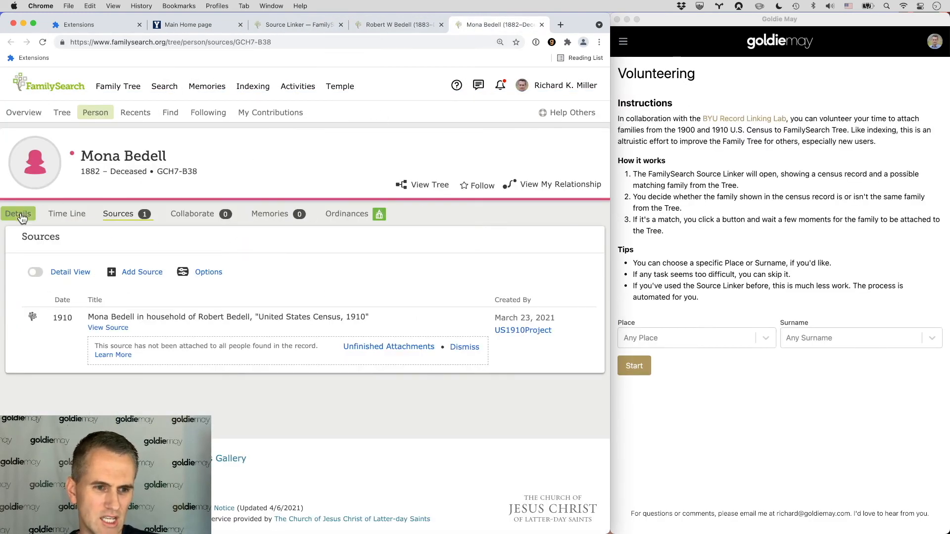
left_click(39, 208)
scroll(179, 194, "down", 5)
scroll(179, 198, "down", 2)
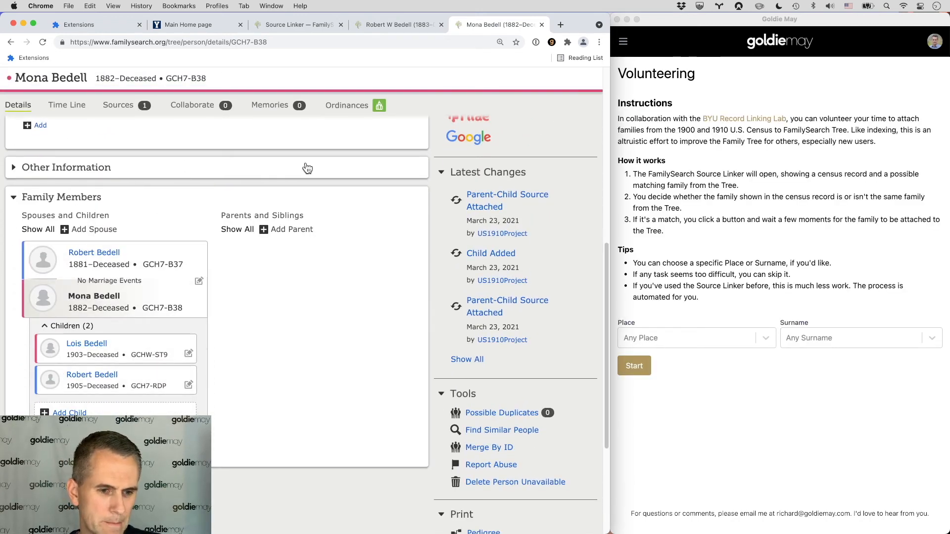
left_click(389, 23)
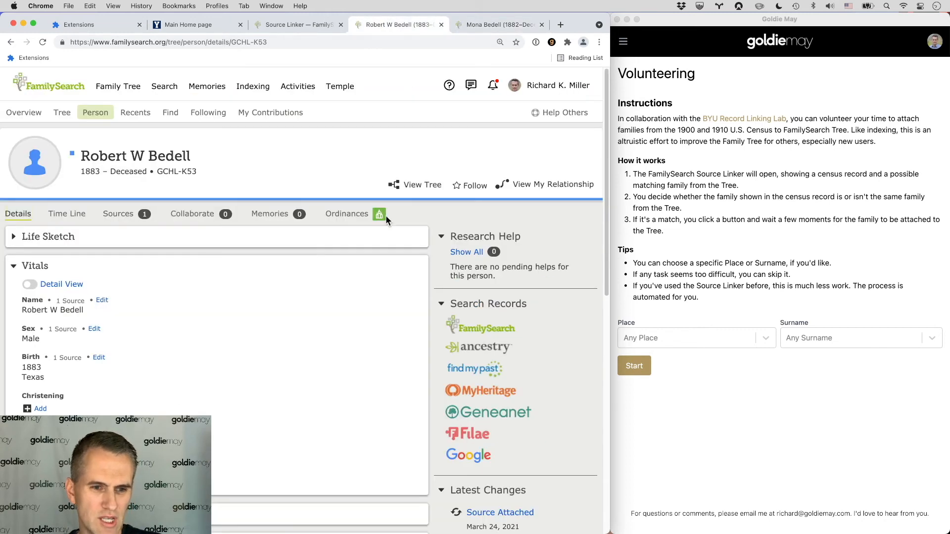
left_click(181, 171)
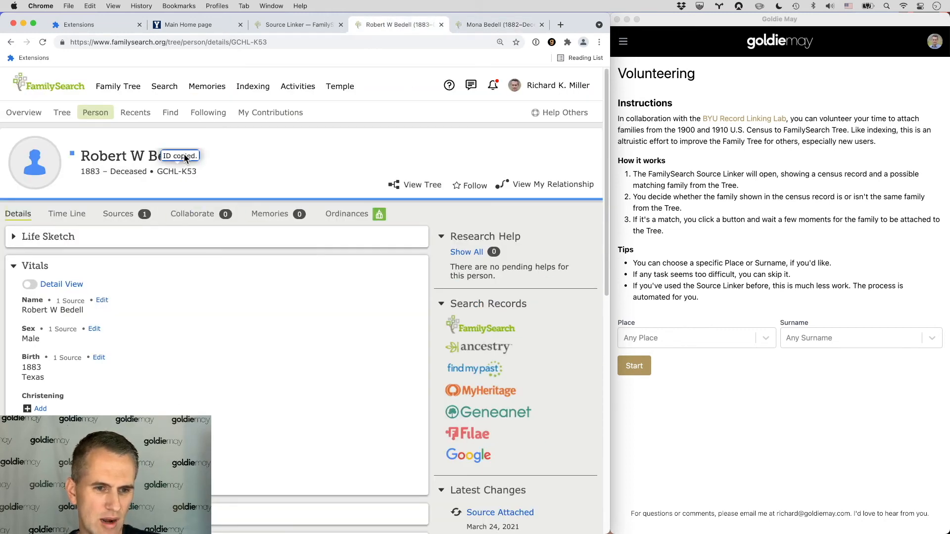
left_click(497, 24)
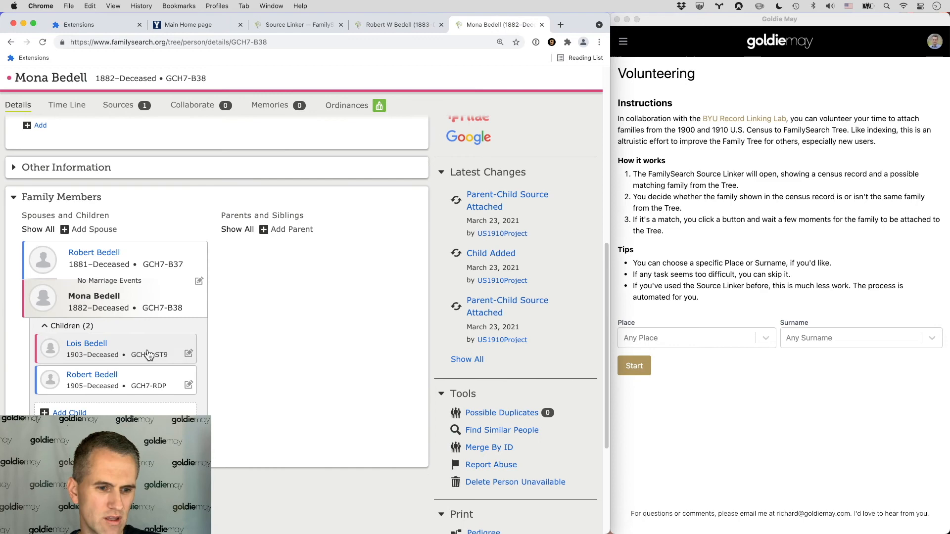
left_click(92, 374)
left_click(281, 353)
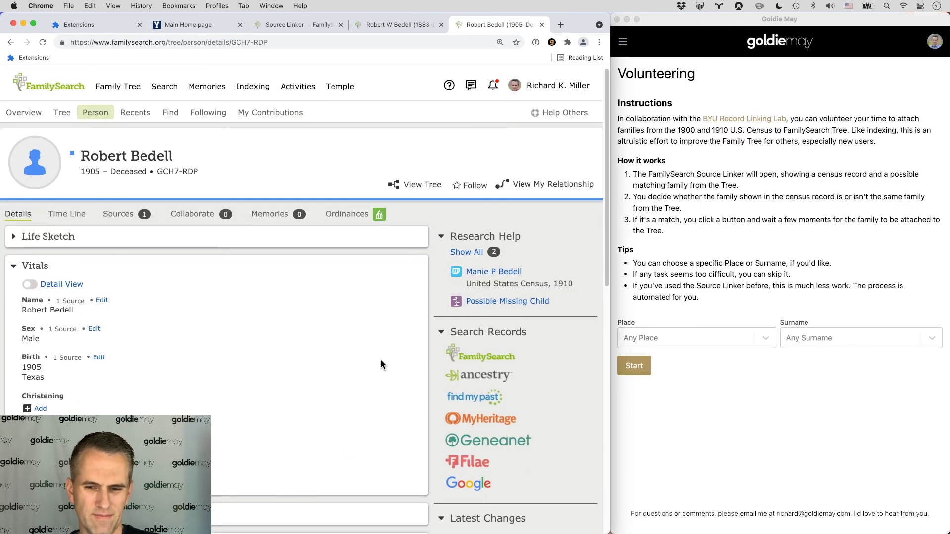
scroll(381, 365, "down", 5)
scroll(381, 365, "down", 8)
left_click(476, 267)
type("GCHL-K53")
left_click(407, 382)
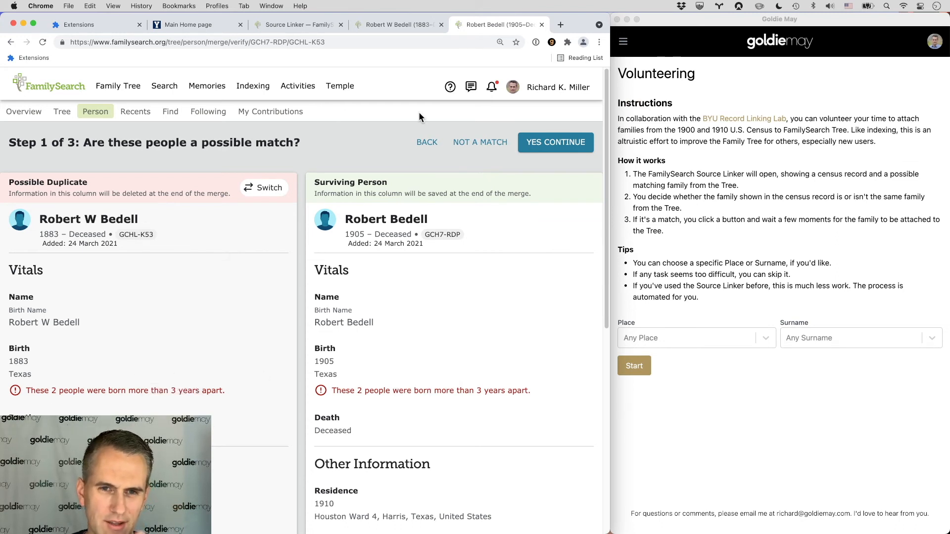
left_click_drag(29, 362, 23, 362)
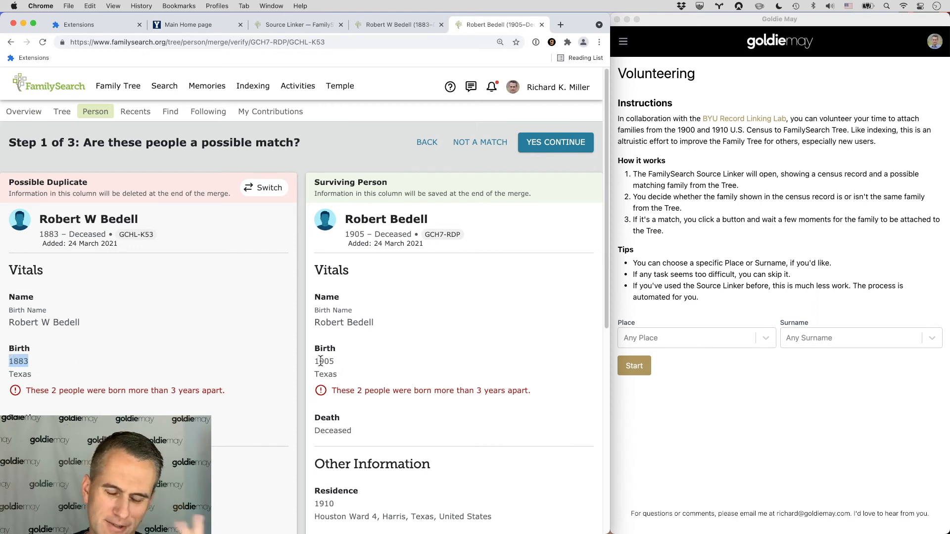
scroll(326, 343, "down", 2)
scroll(326, 347, "down", 5)
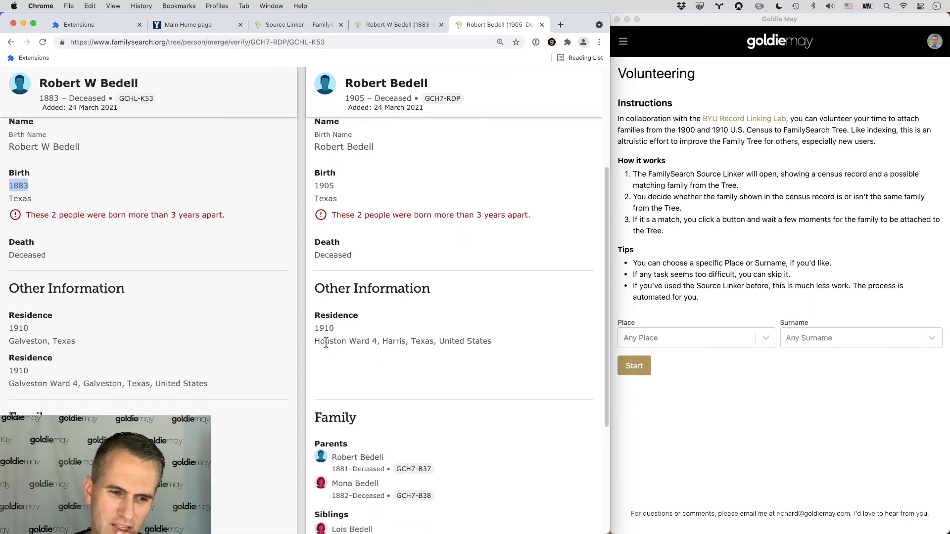
scroll(326, 344, "down", 2)
scroll(331, 339, "up", 10)
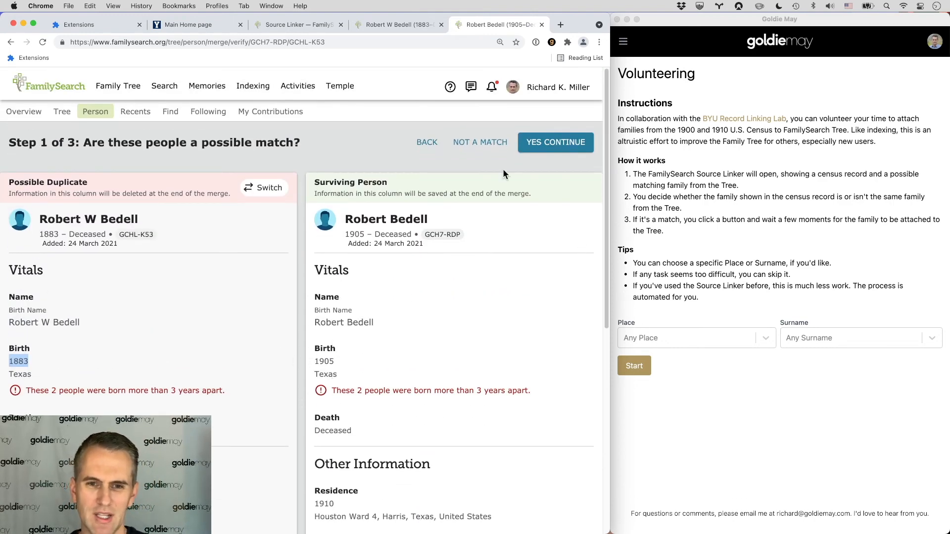
Step: Close the merge and person tabs and skip the Bedell census record
left_click(542, 24)
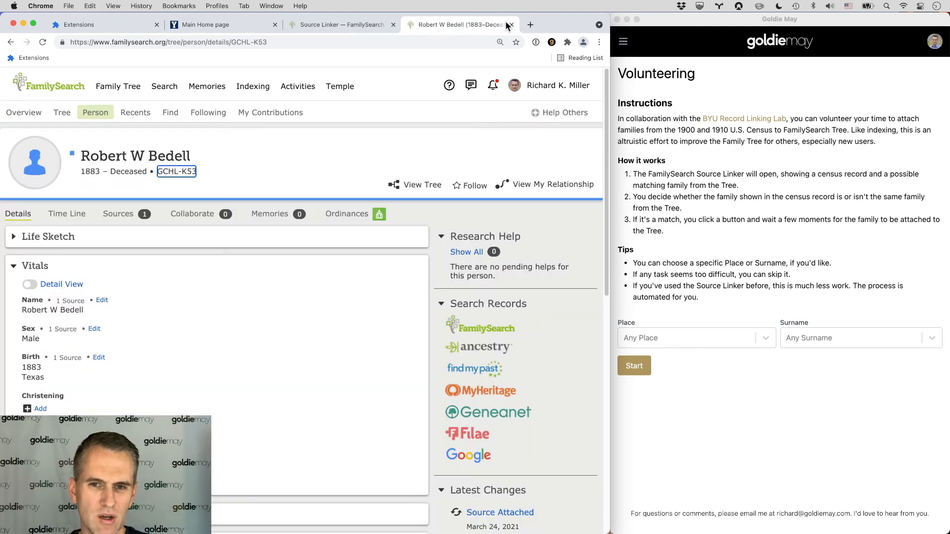
left_click(511, 24)
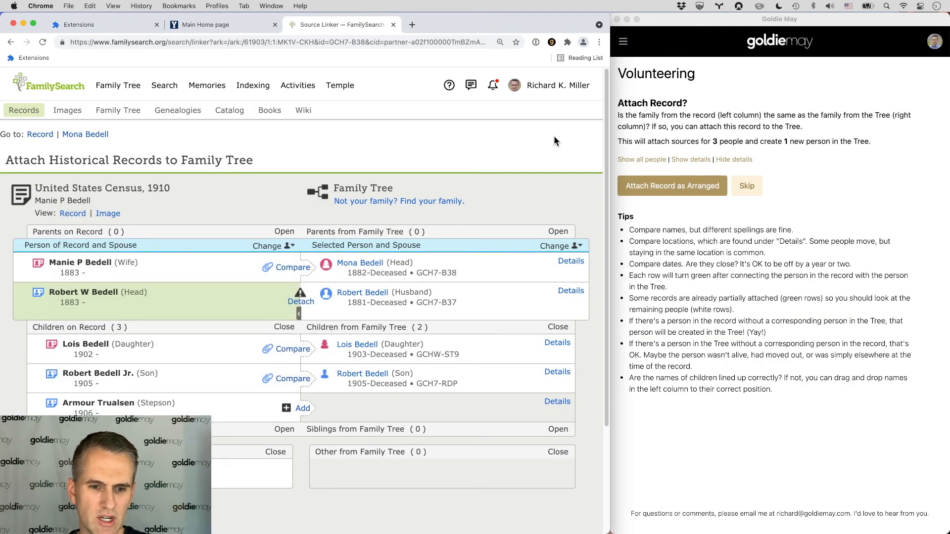
left_click(747, 187)
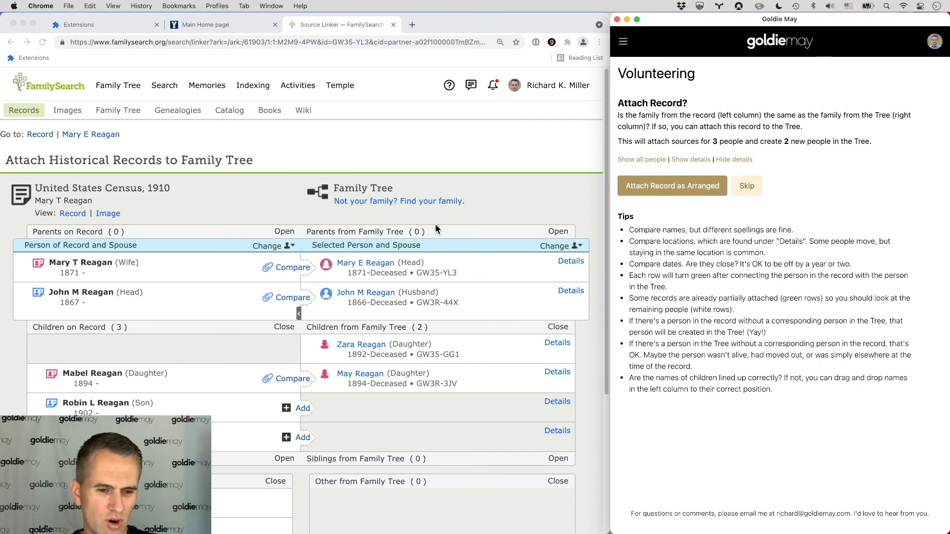
Step: Show details for the Reagan family record, then attach it as arranged
scroll(436, 225, "down", 3)
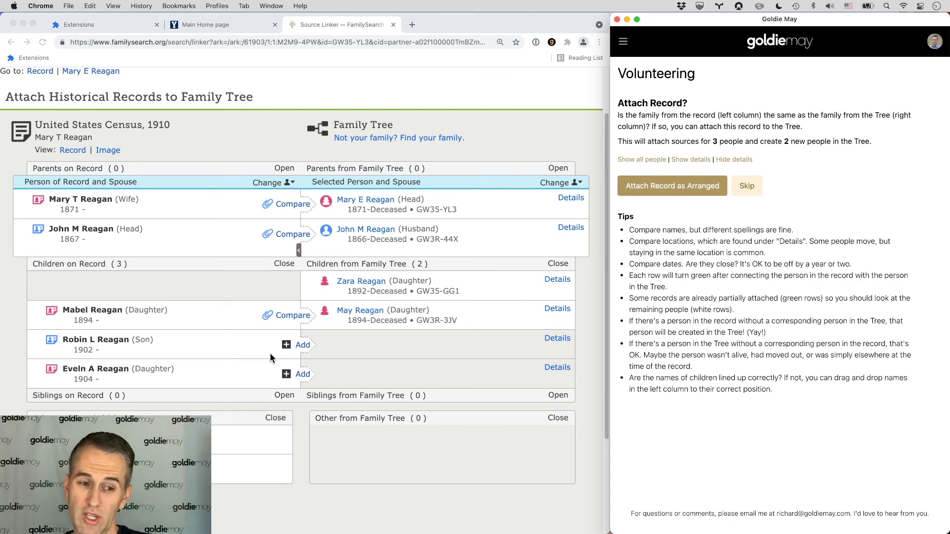
left_click(691, 159)
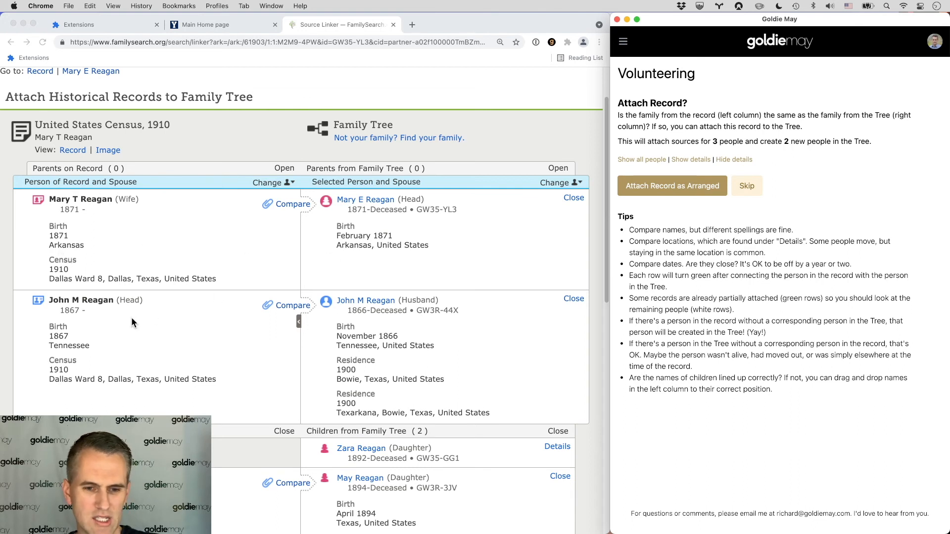
scroll(349, 342, "down", 10)
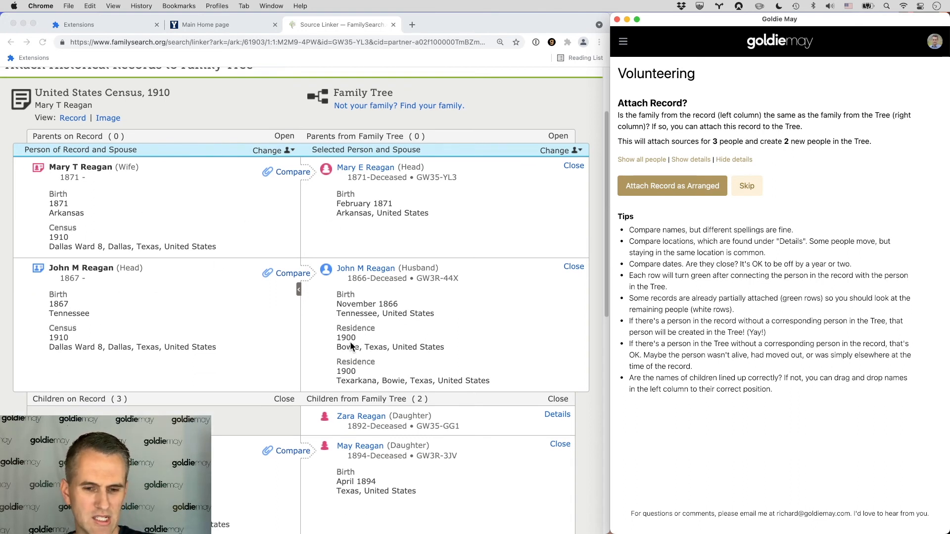
scroll(307, 319, "down", 3)
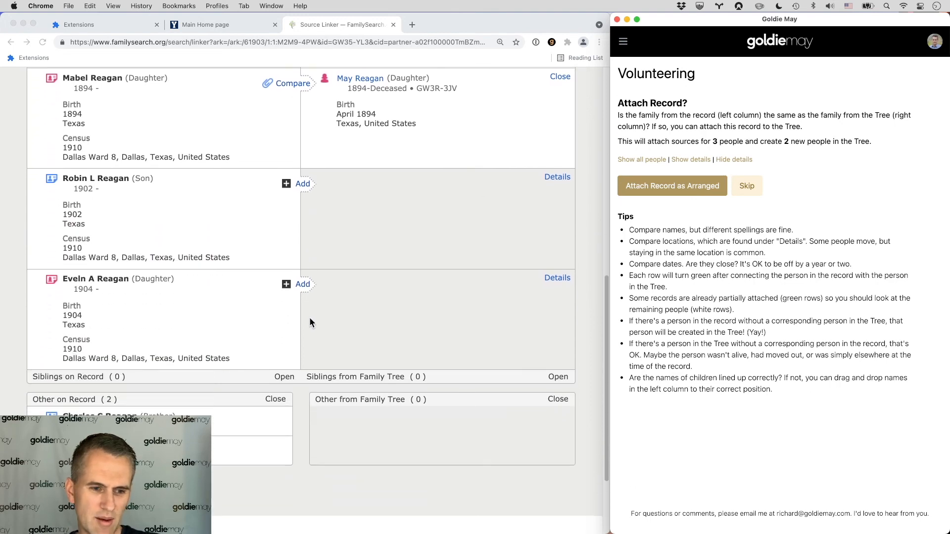
left_click(683, 190)
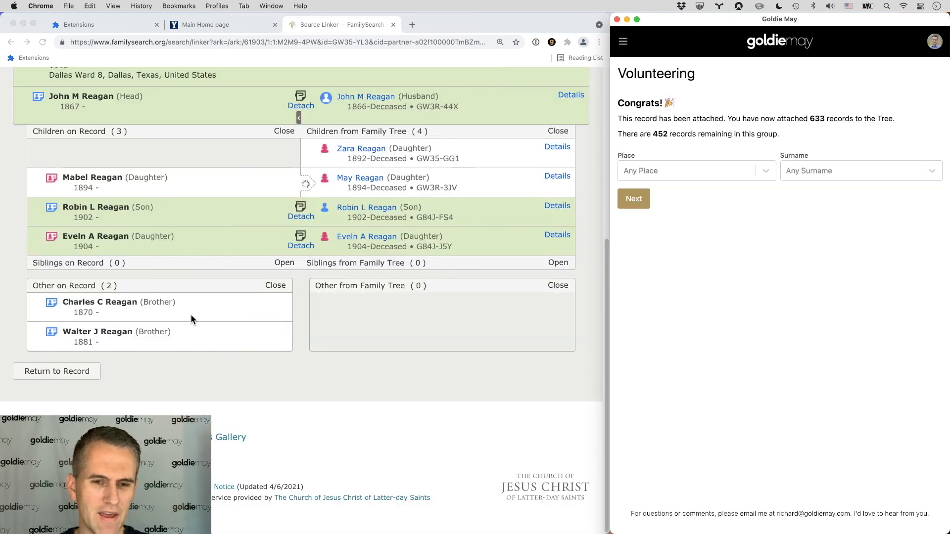
scroll(191, 314, "up", 3)
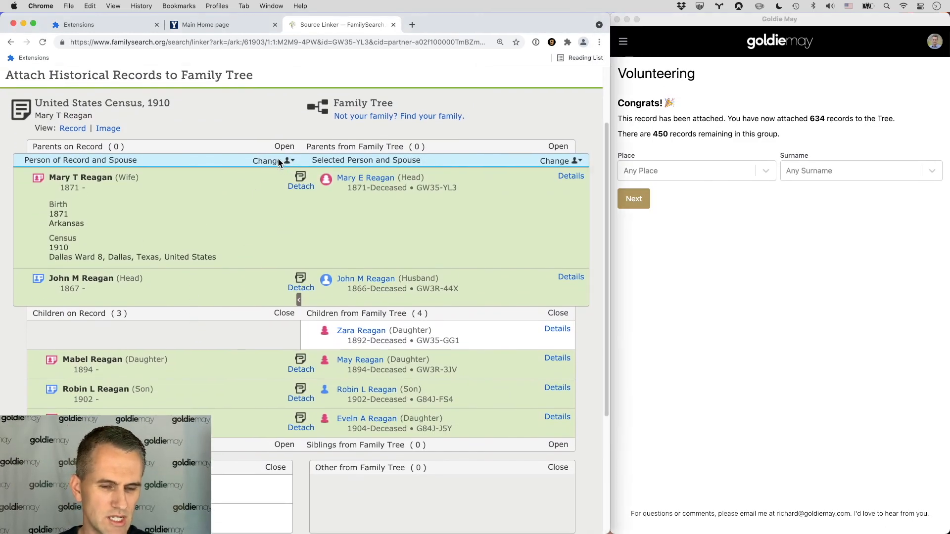
left_click(273, 160)
left_click(214, 230)
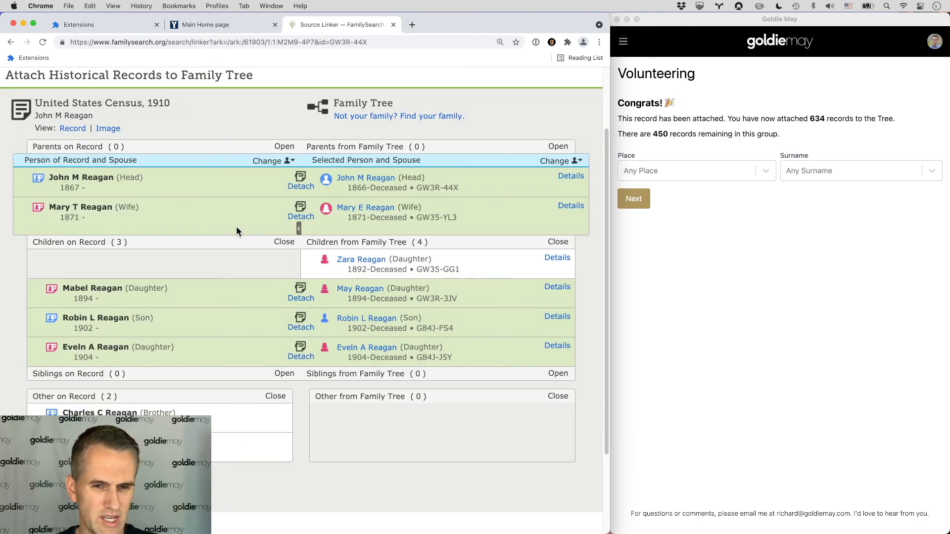
left_click(558, 373)
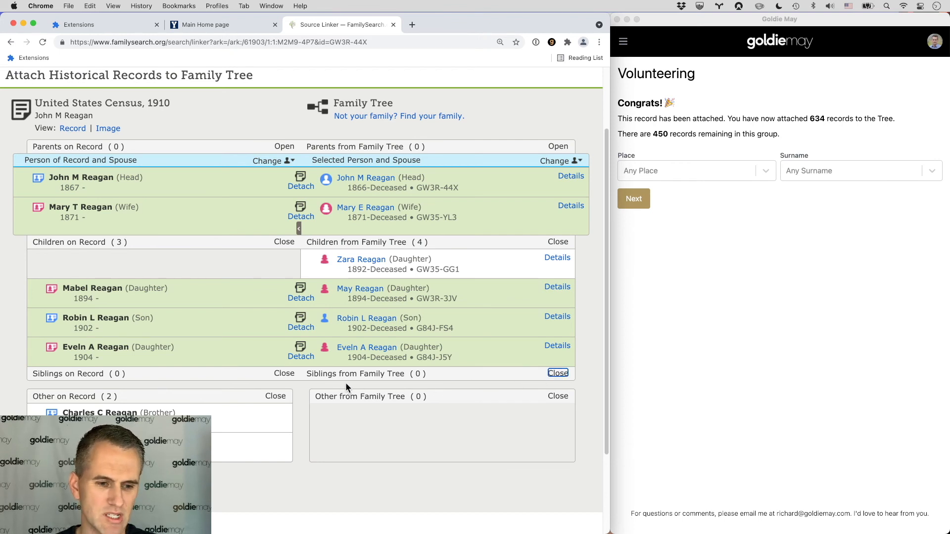
left_click_drag(165, 413, 157, 395)
mouse_move(299, 394)
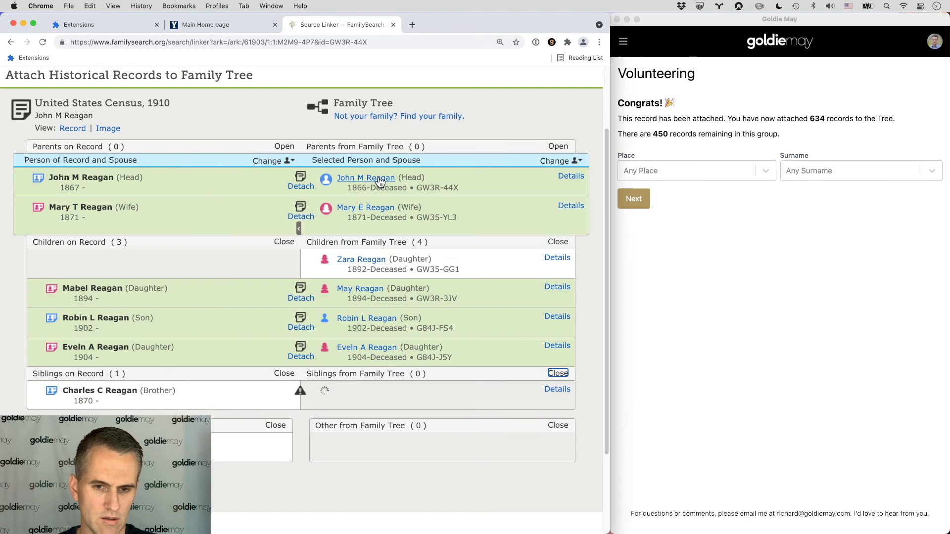
left_click(345, 179)
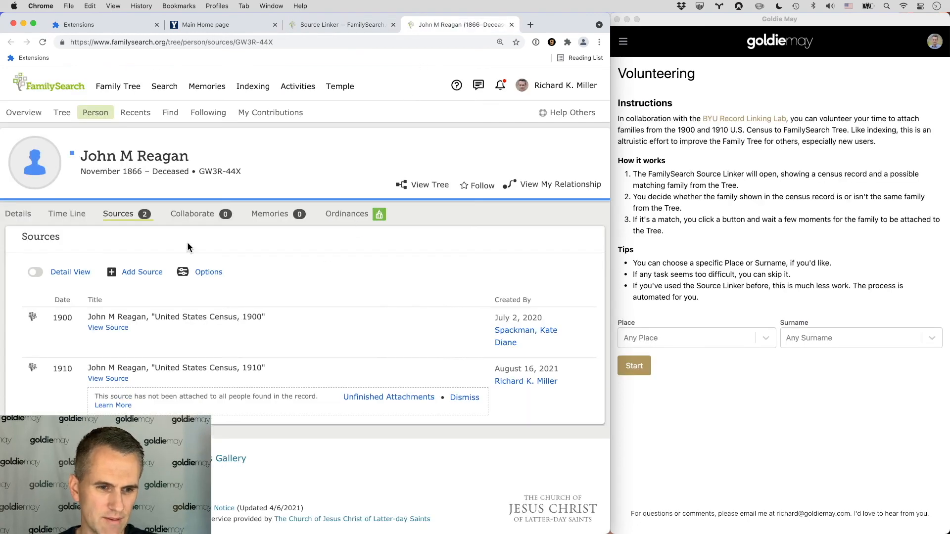
left_click(18, 214)
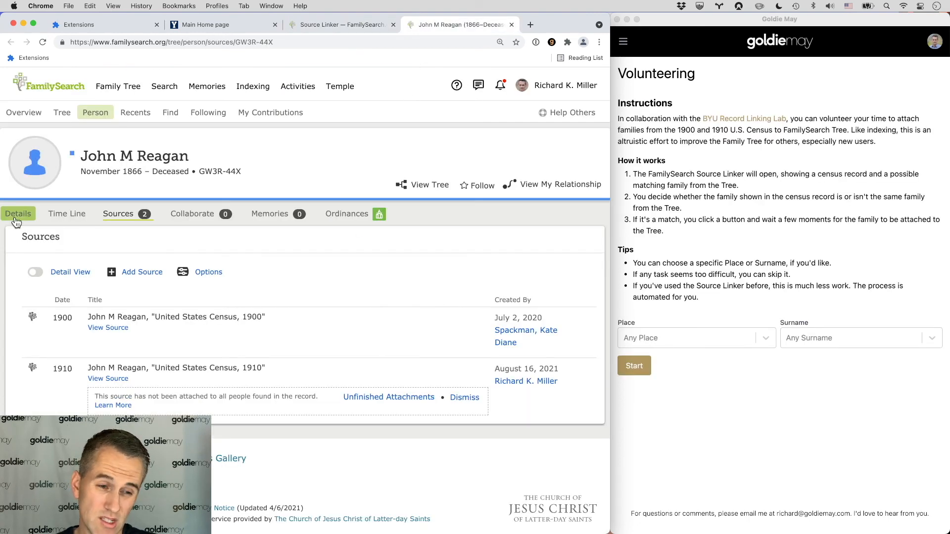
scroll(198, 328, "down", 10)
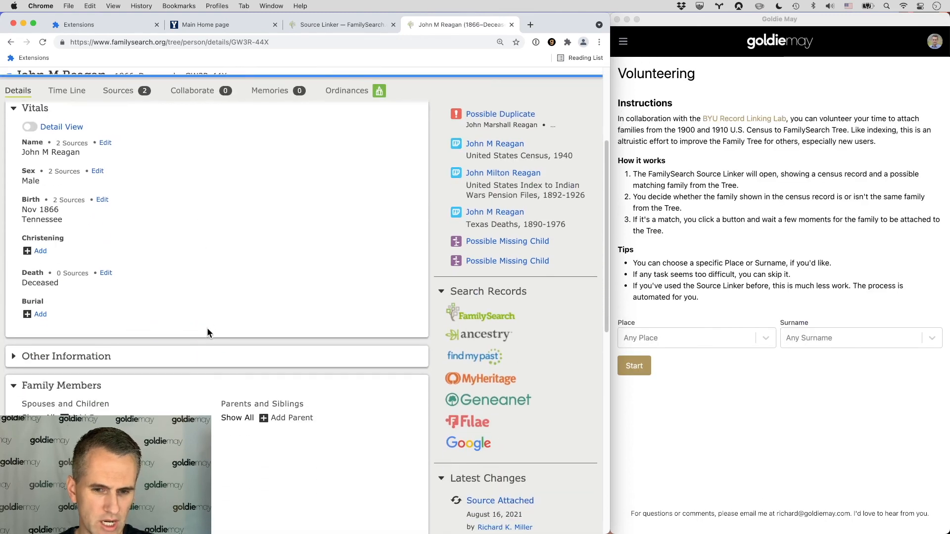
left_click(286, 282)
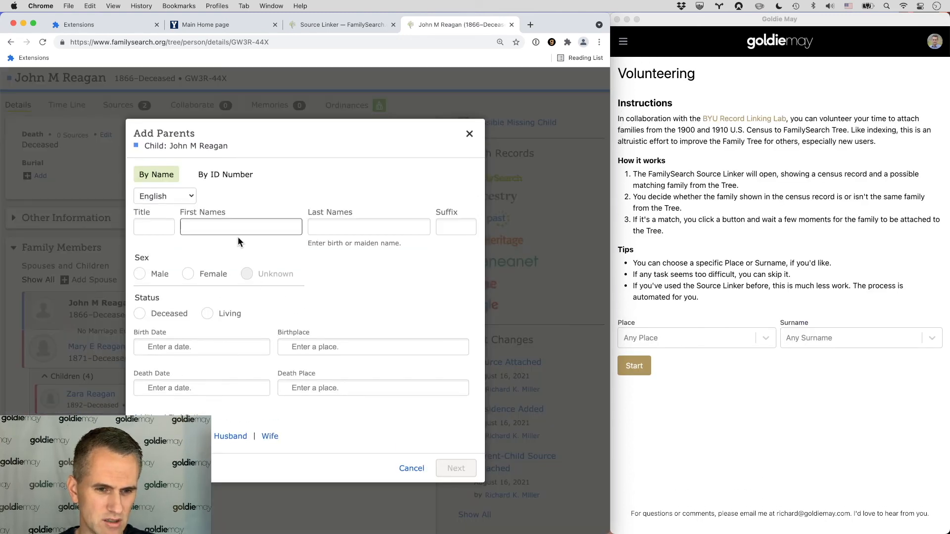
left_click(349, 227)
type("Re")
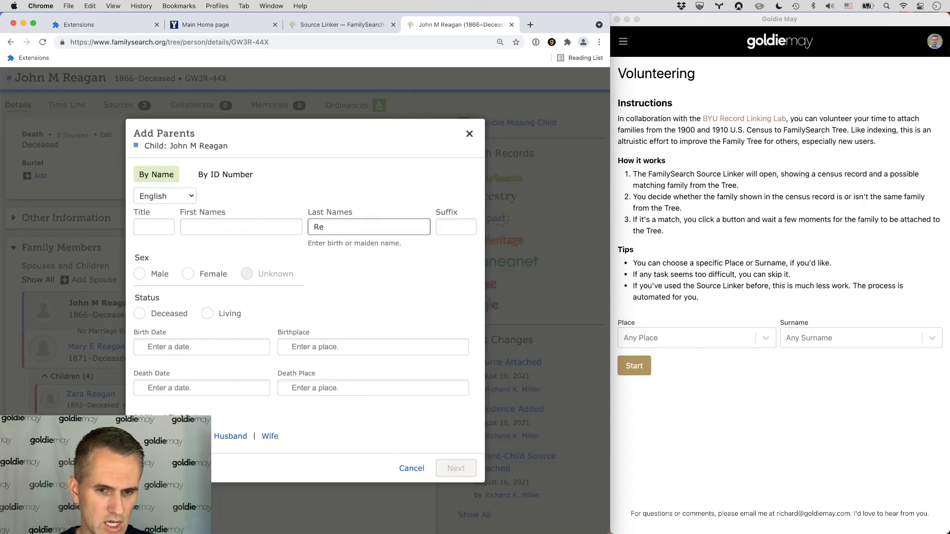
left_click(140, 274)
left_click(144, 314)
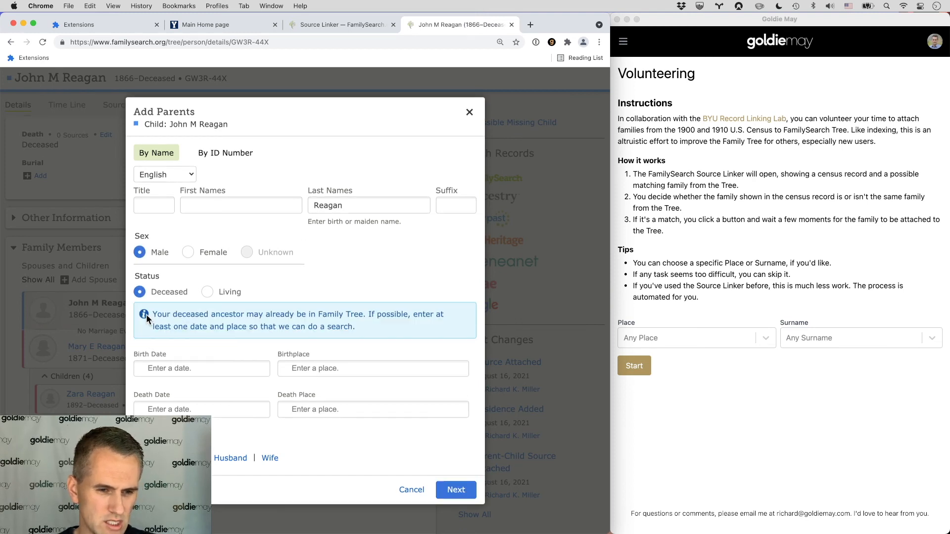
left_click(456, 489)
left_click(217, 374)
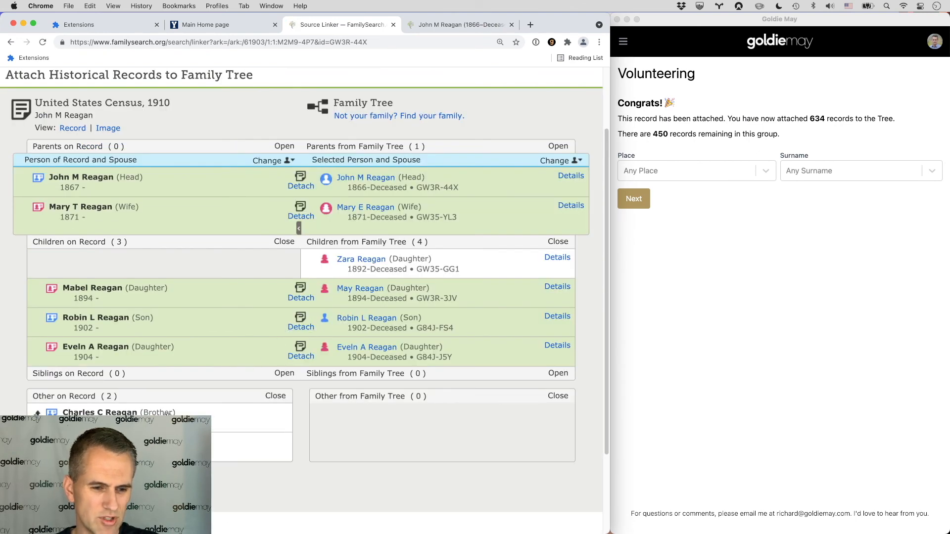
left_click_drag(168, 414, 163, 394)
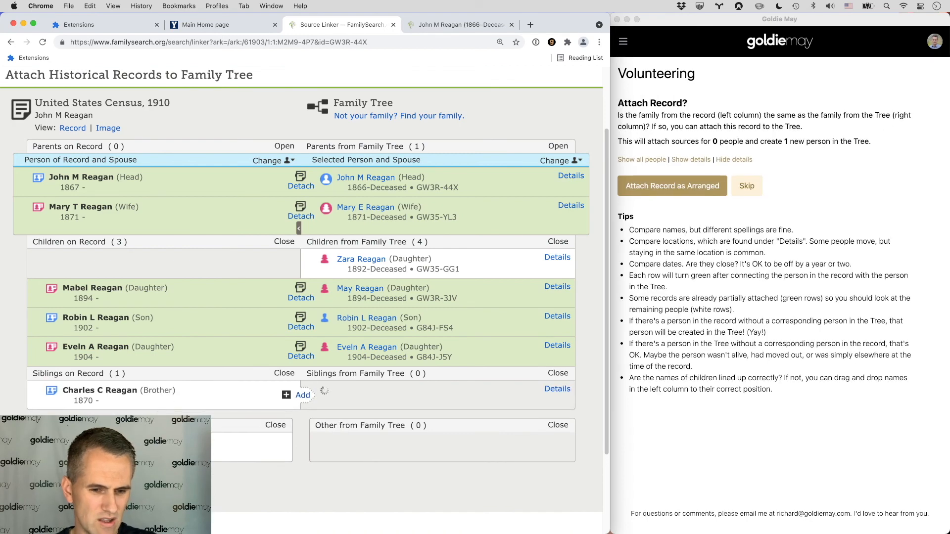
left_click_drag(188, 441, 178, 417)
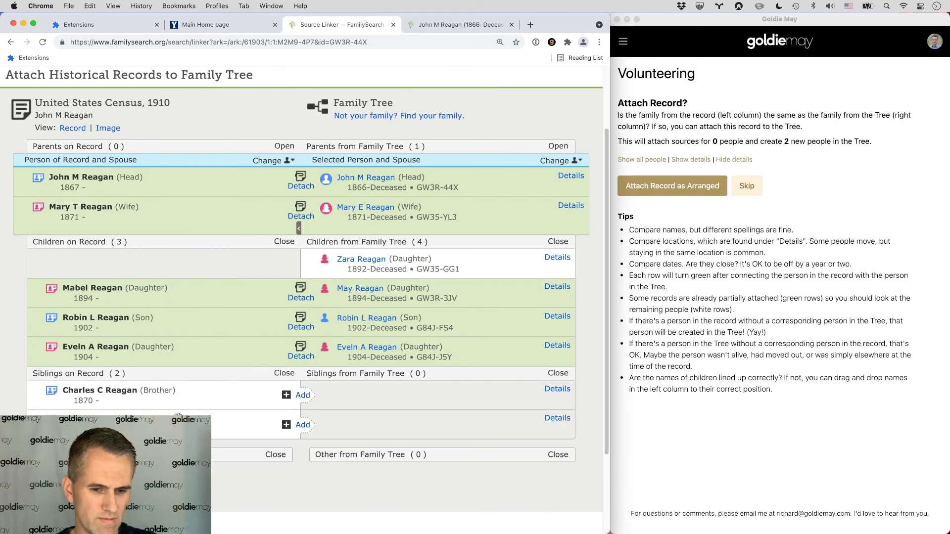
left_click(651, 190)
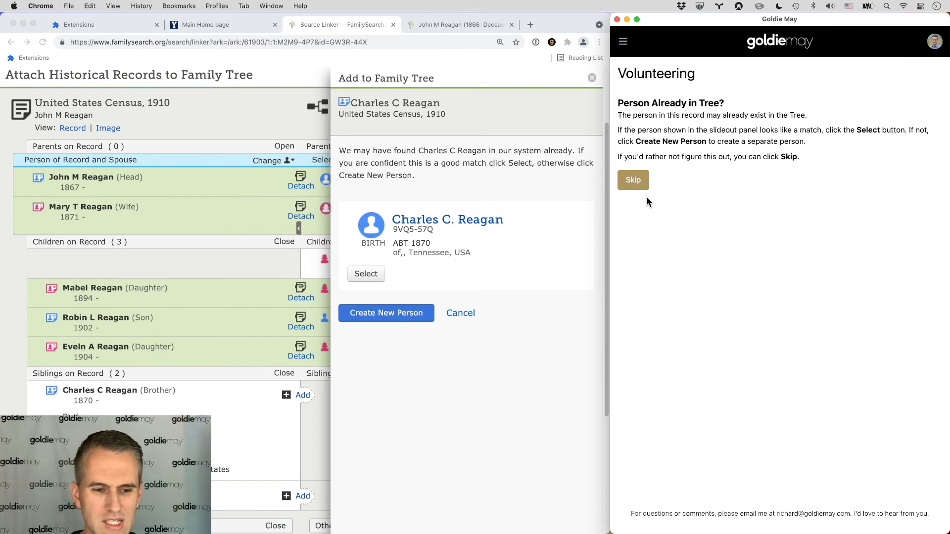
left_click(445, 225)
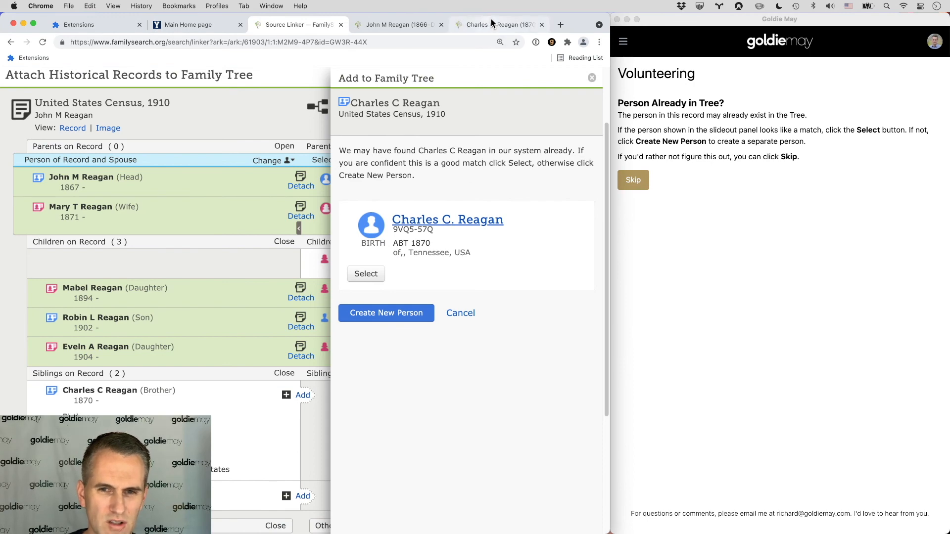
left_click(483, 22)
scroll(256, 268, "down", 5)
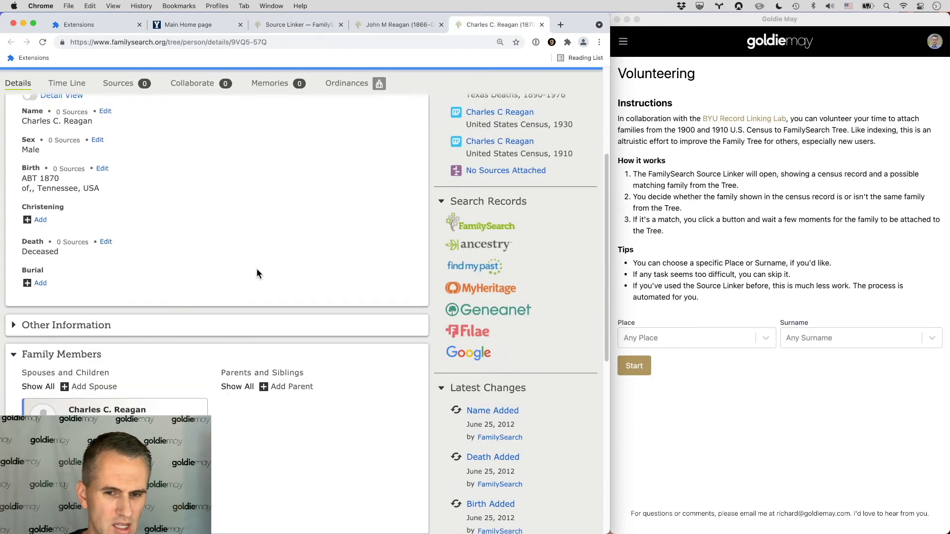
scroll(254, 271, "up", 3)
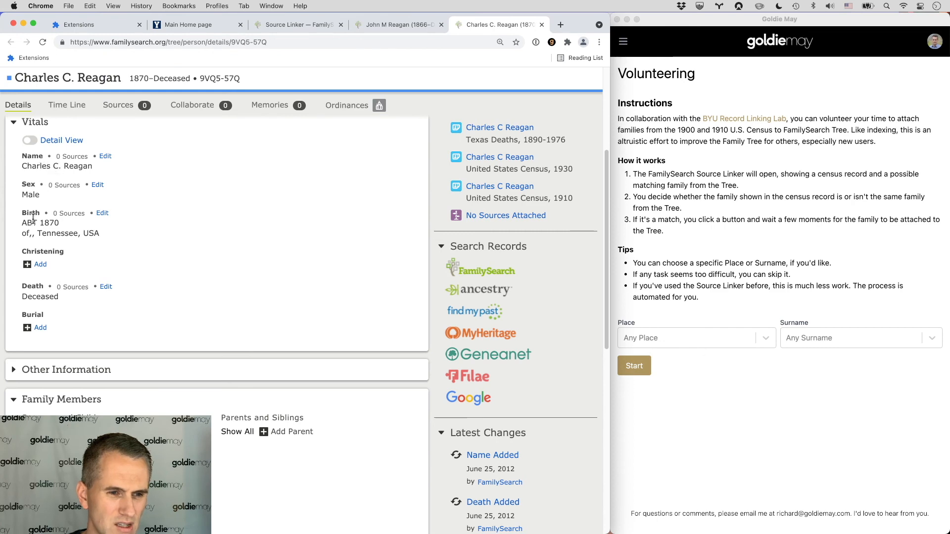
left_click(409, 23)
left_click(301, 25)
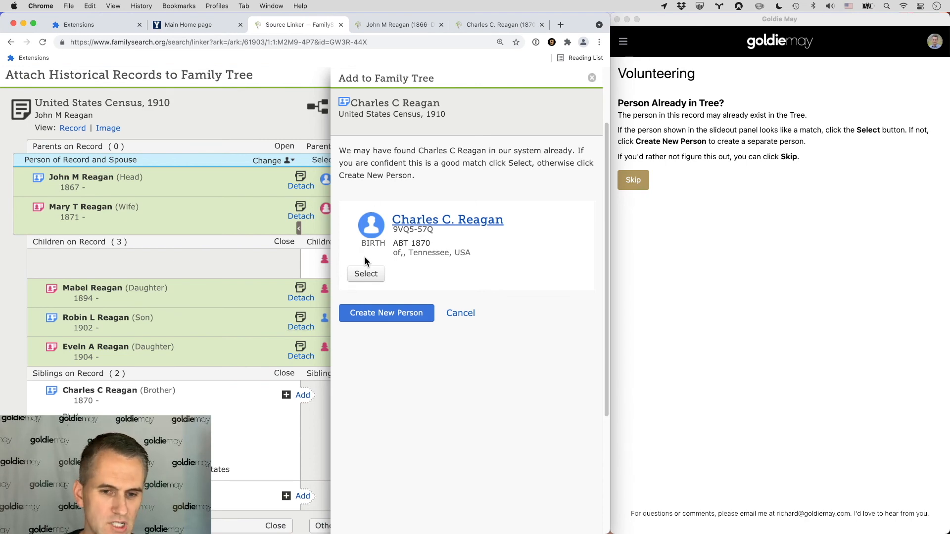
Step: Select the Charles C. Reagan match and attach the source, including his 1910 Dallas residence event
left_click(365, 275)
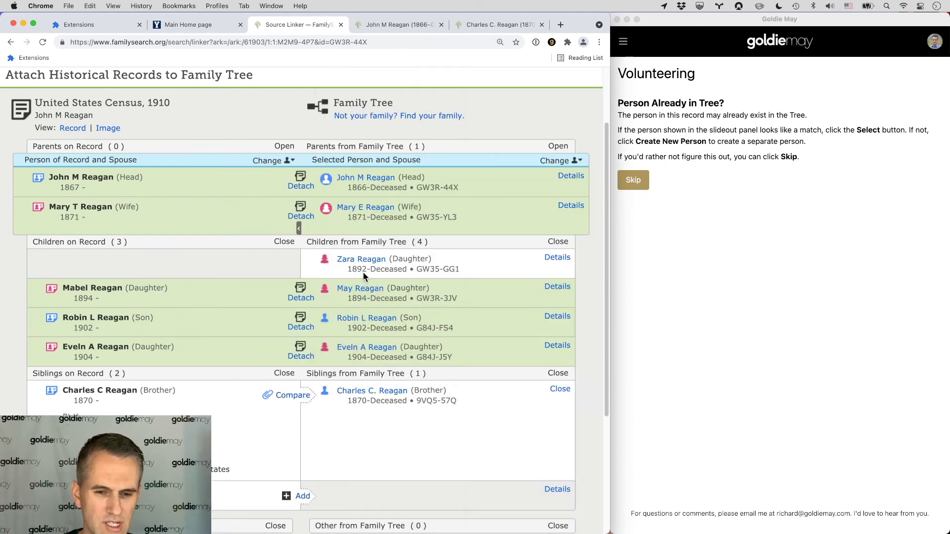
scroll(364, 272, "down", 3)
scroll(364, 274, "down", 1)
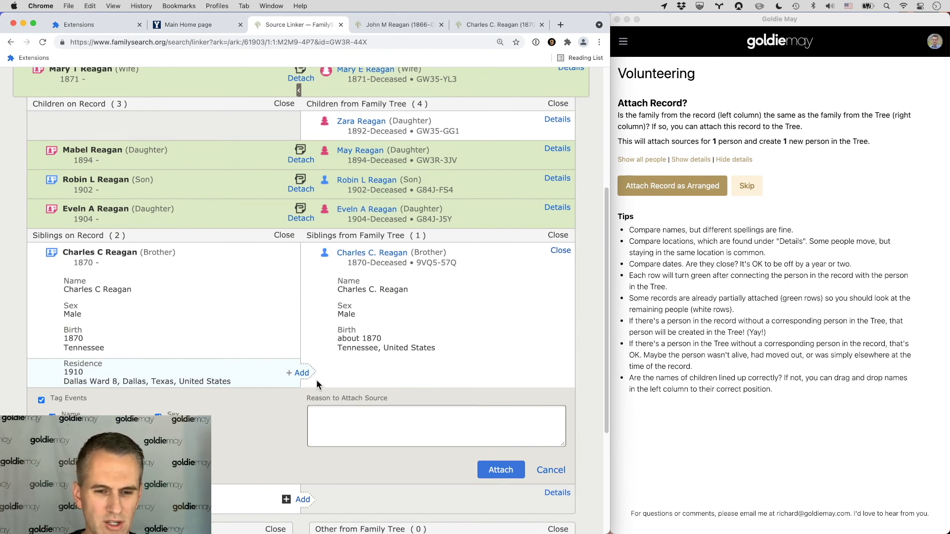
left_click(303, 373)
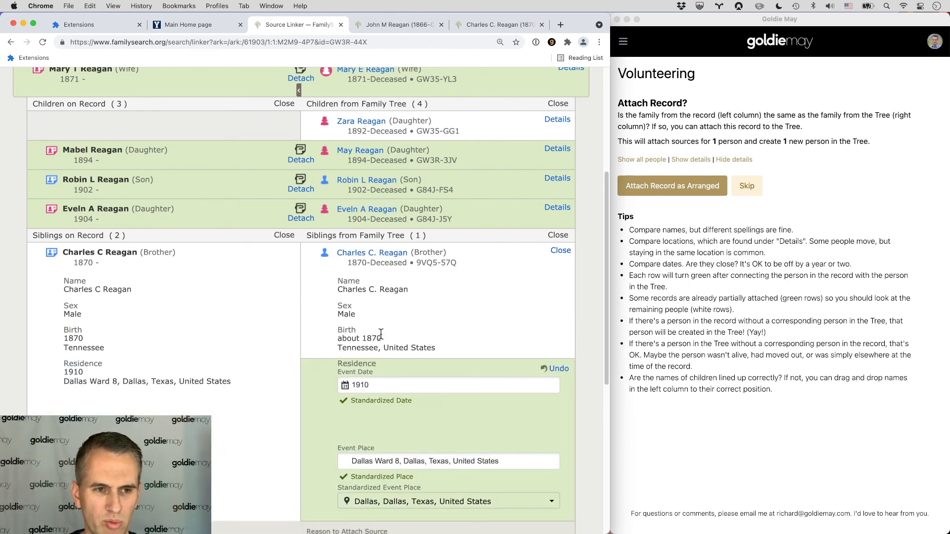
scroll(361, 322, "up", 2)
scroll(352, 315, "down", 2)
scroll(353, 313, "up", 1)
scroll(376, 319, "down", 3)
scroll(413, 329, "down", 4)
left_click(500, 489)
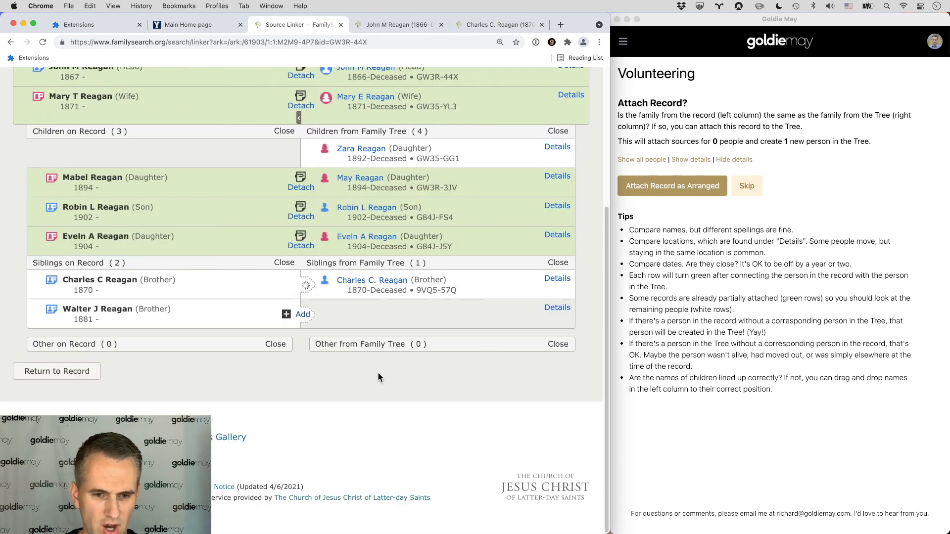
left_click(301, 315)
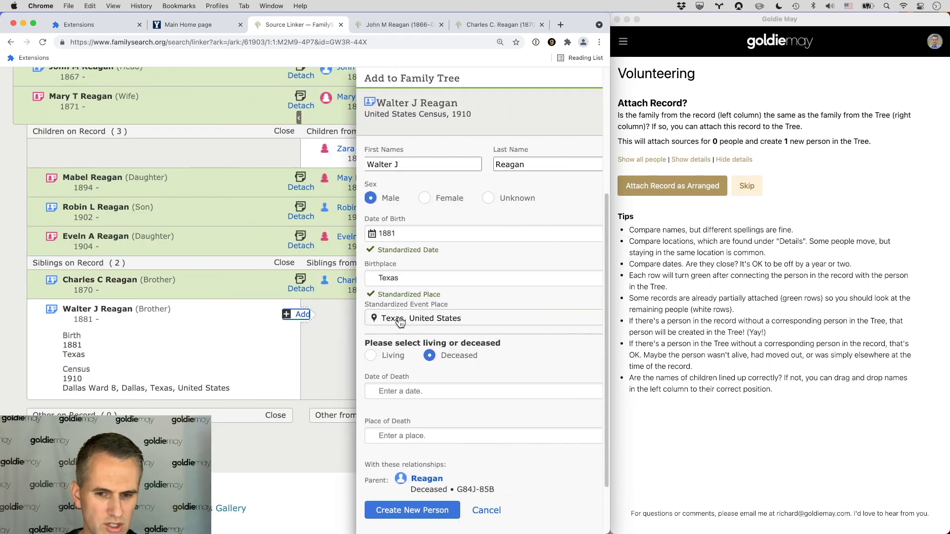
left_click(412, 510)
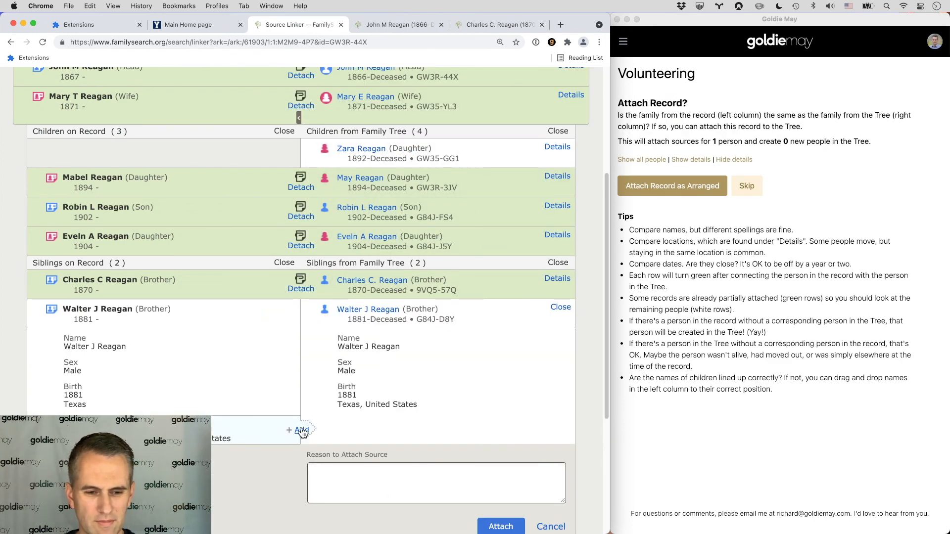
left_click(302, 431)
scroll(303, 427, "down", 3)
left_click(499, 520)
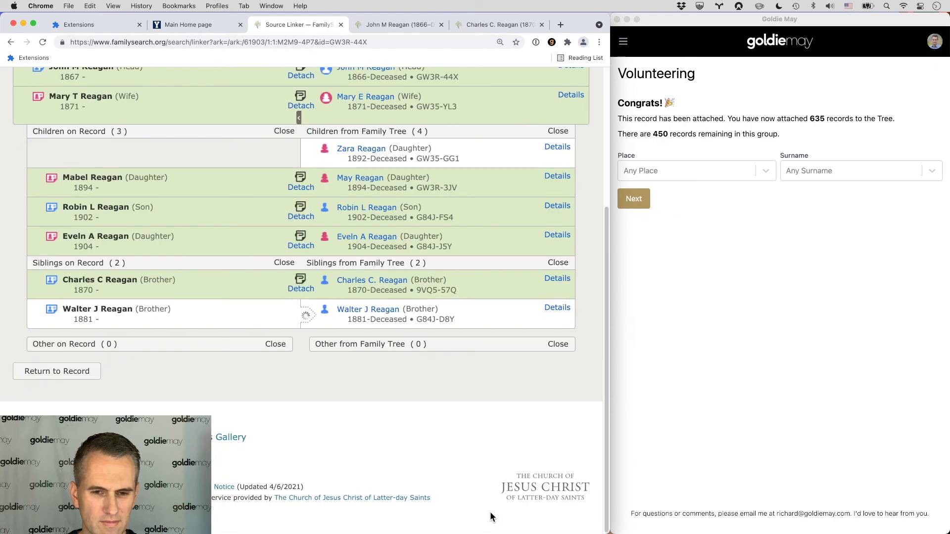
scroll(467, 421, "up", 3)
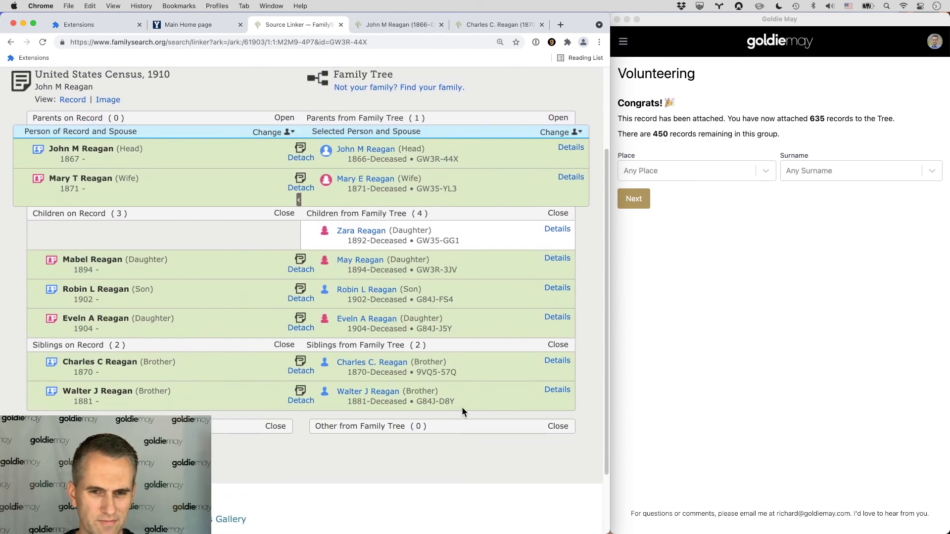
scroll(461, 406, "up", 3)
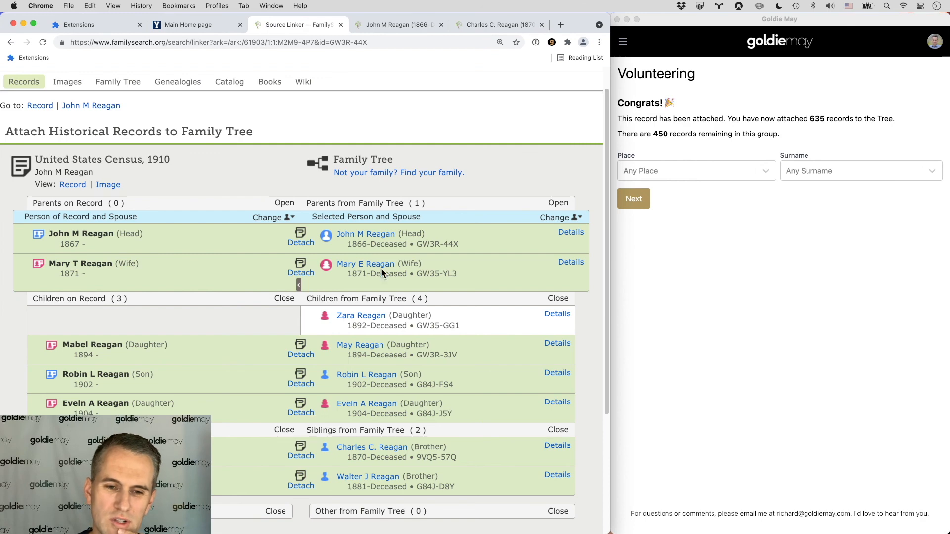
left_click(366, 234)
left_click(200, 198)
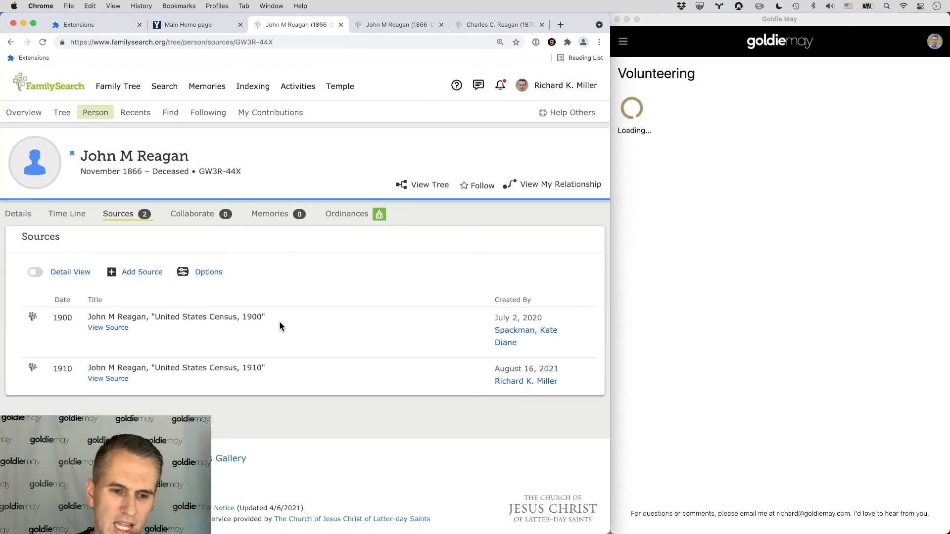
left_click(10, 218)
scroll(273, 352, "down", 1)
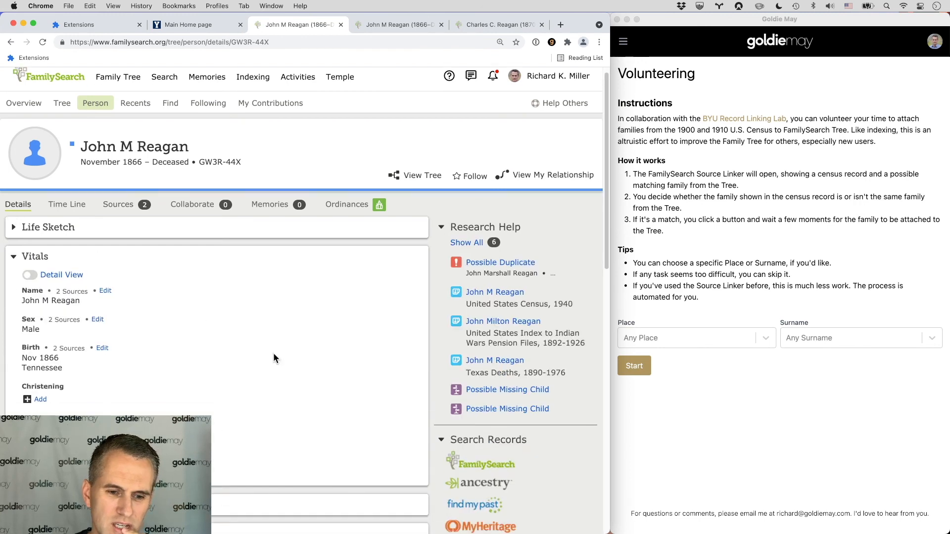
scroll(274, 353, "down", 6)
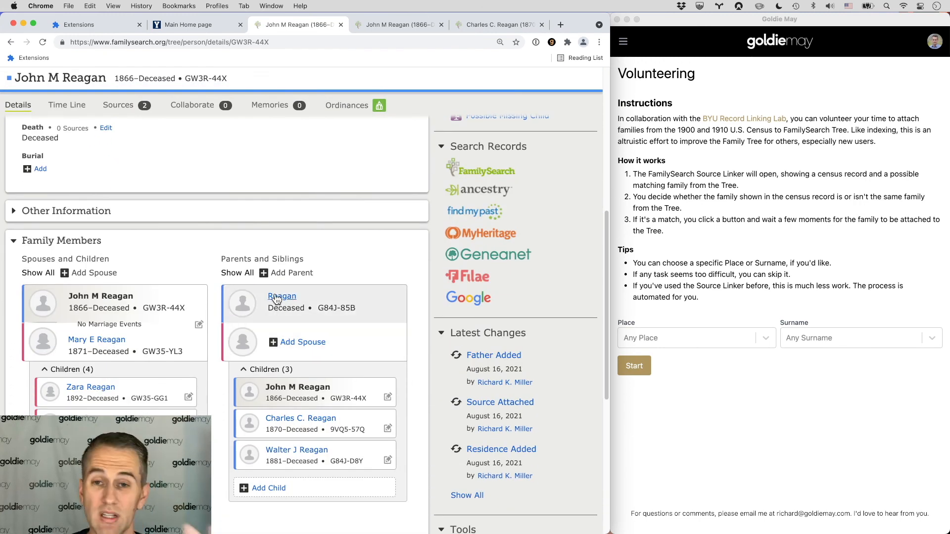